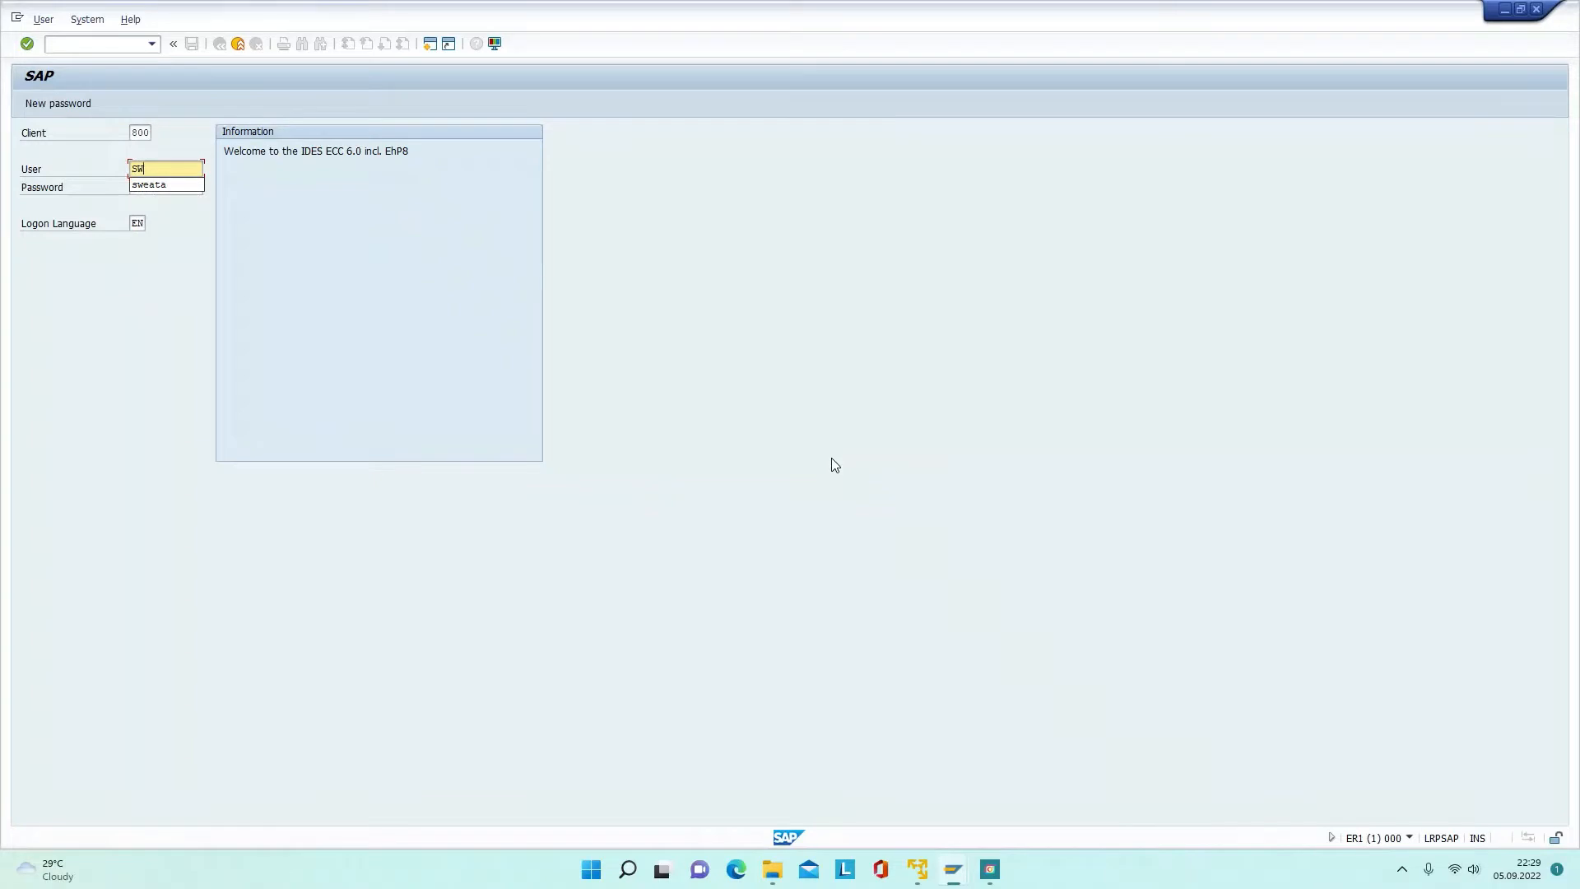
Step: Log on to client 800 with the test user's ID and password
text(EATA)
key(Tab)
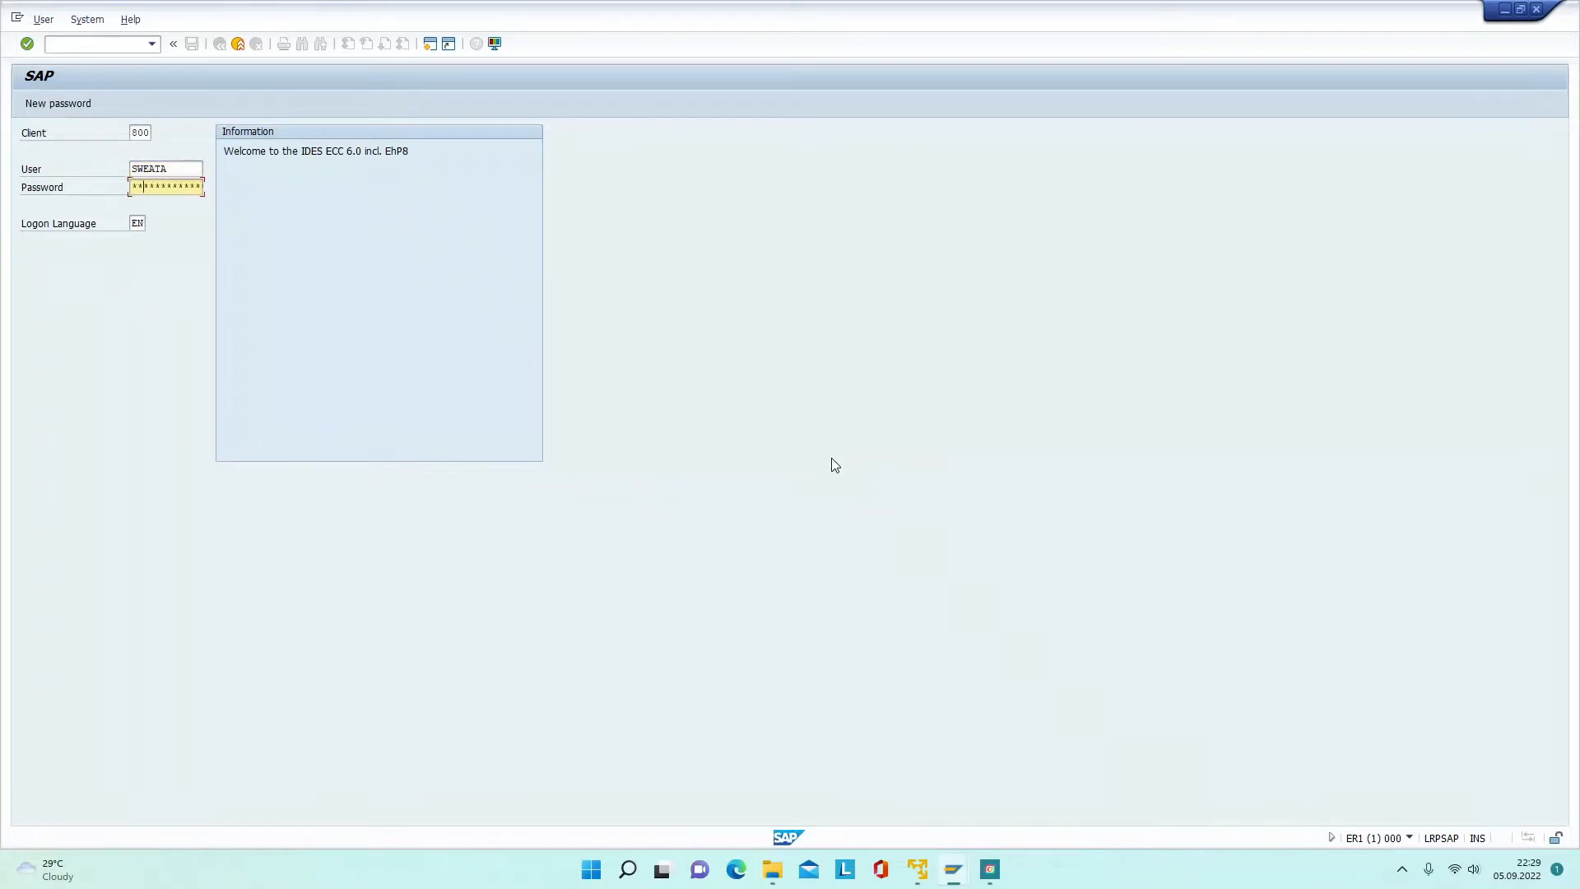
key(Return)
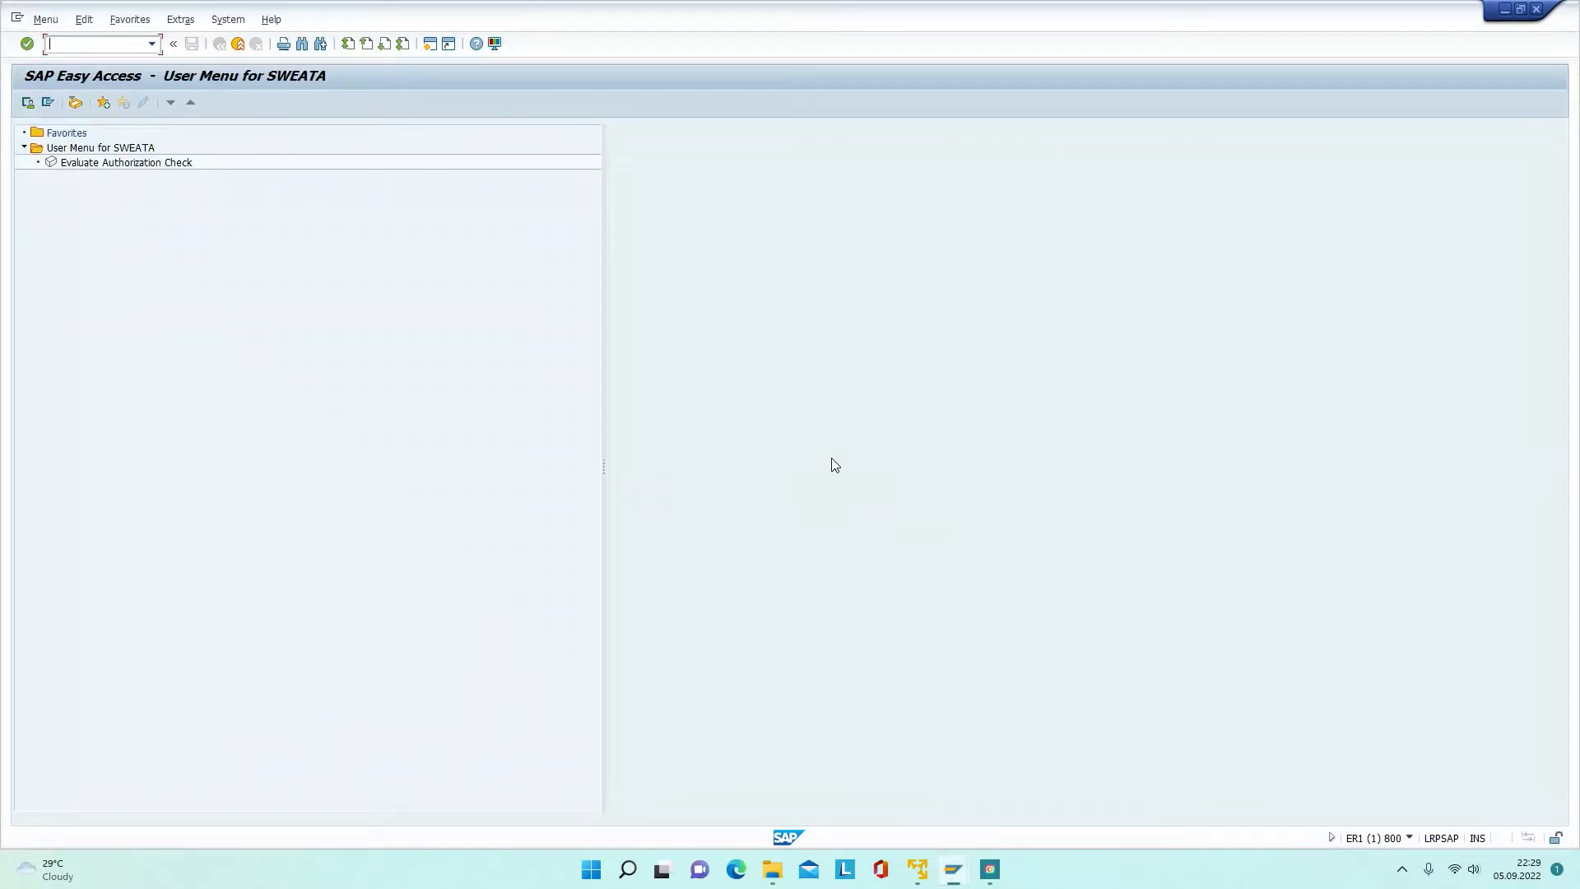
Step: Try transactions MB51, MB52 and MIGO and check whether the test user is authorized
text(mb51)
key(Return)
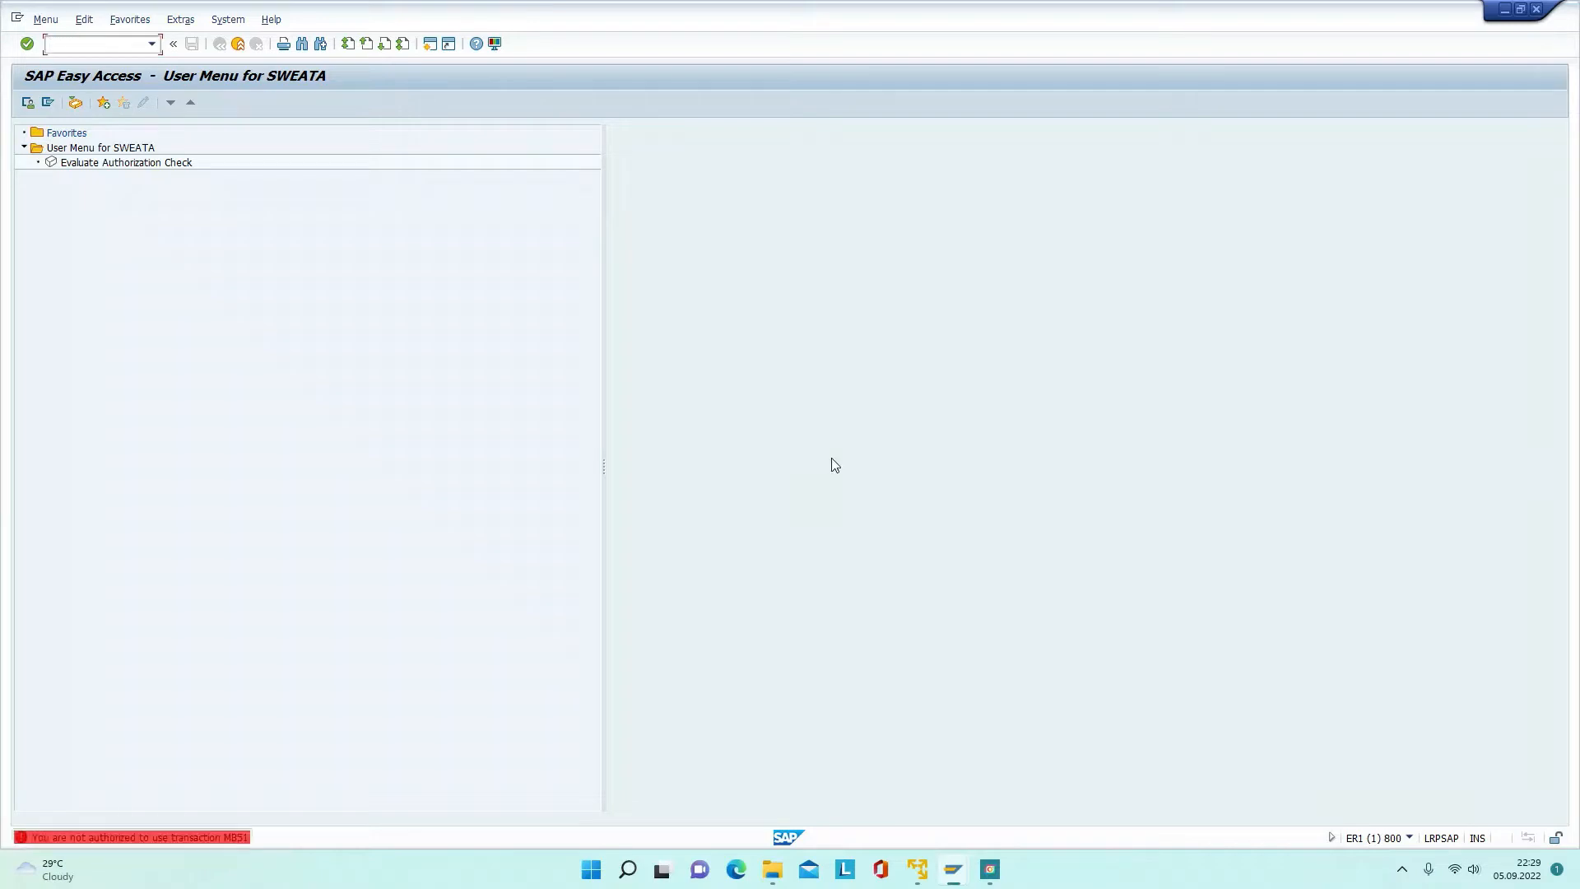
text(mb)
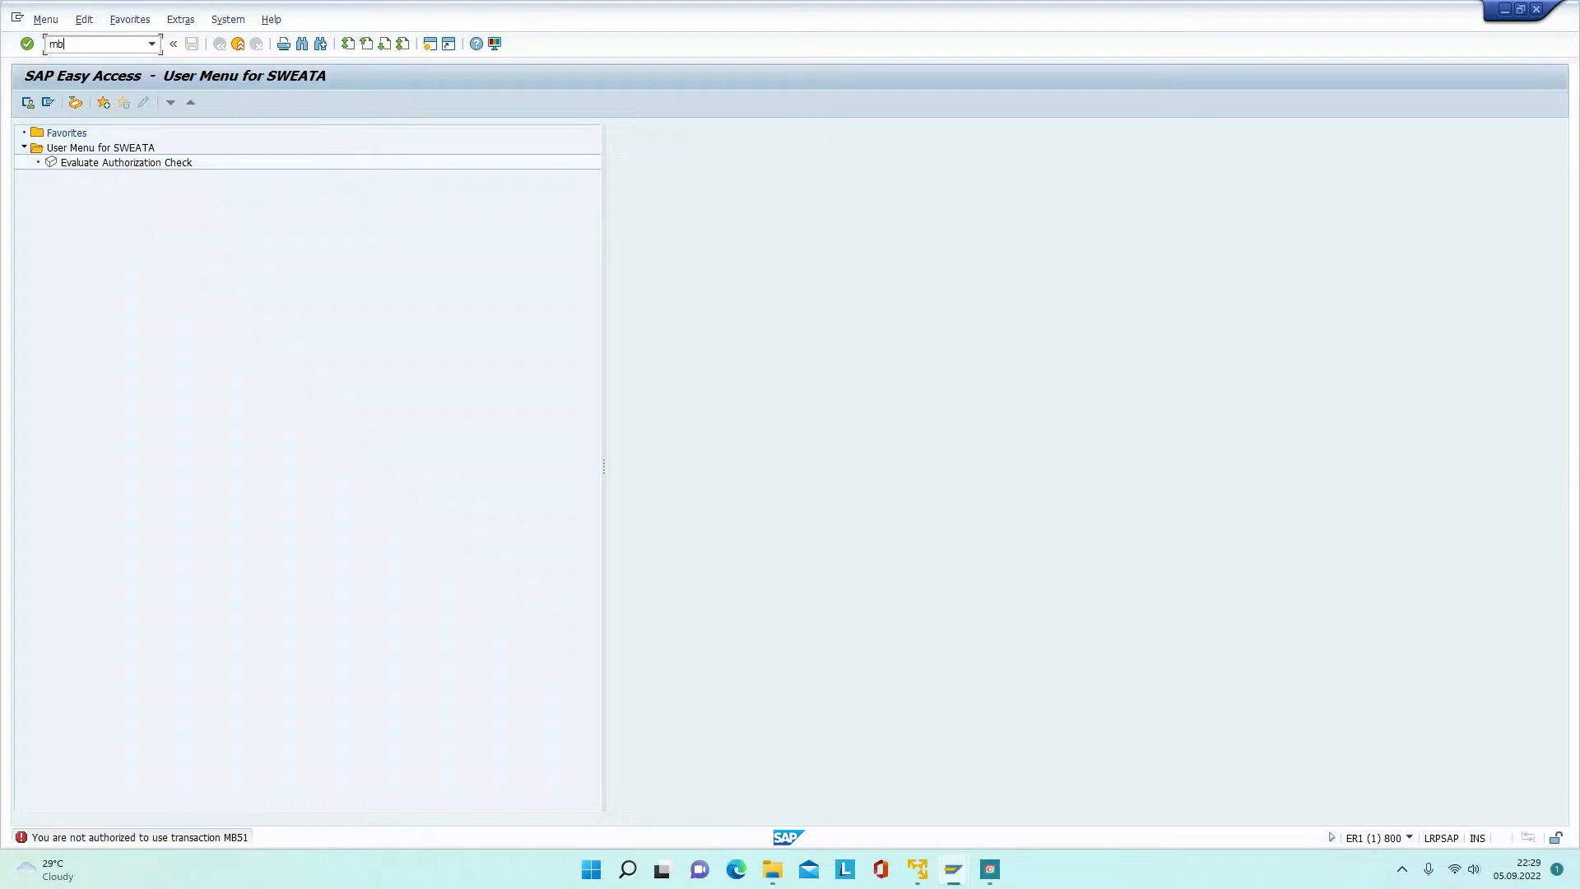
text(52)
key(Return)
text(m)
key(Return)
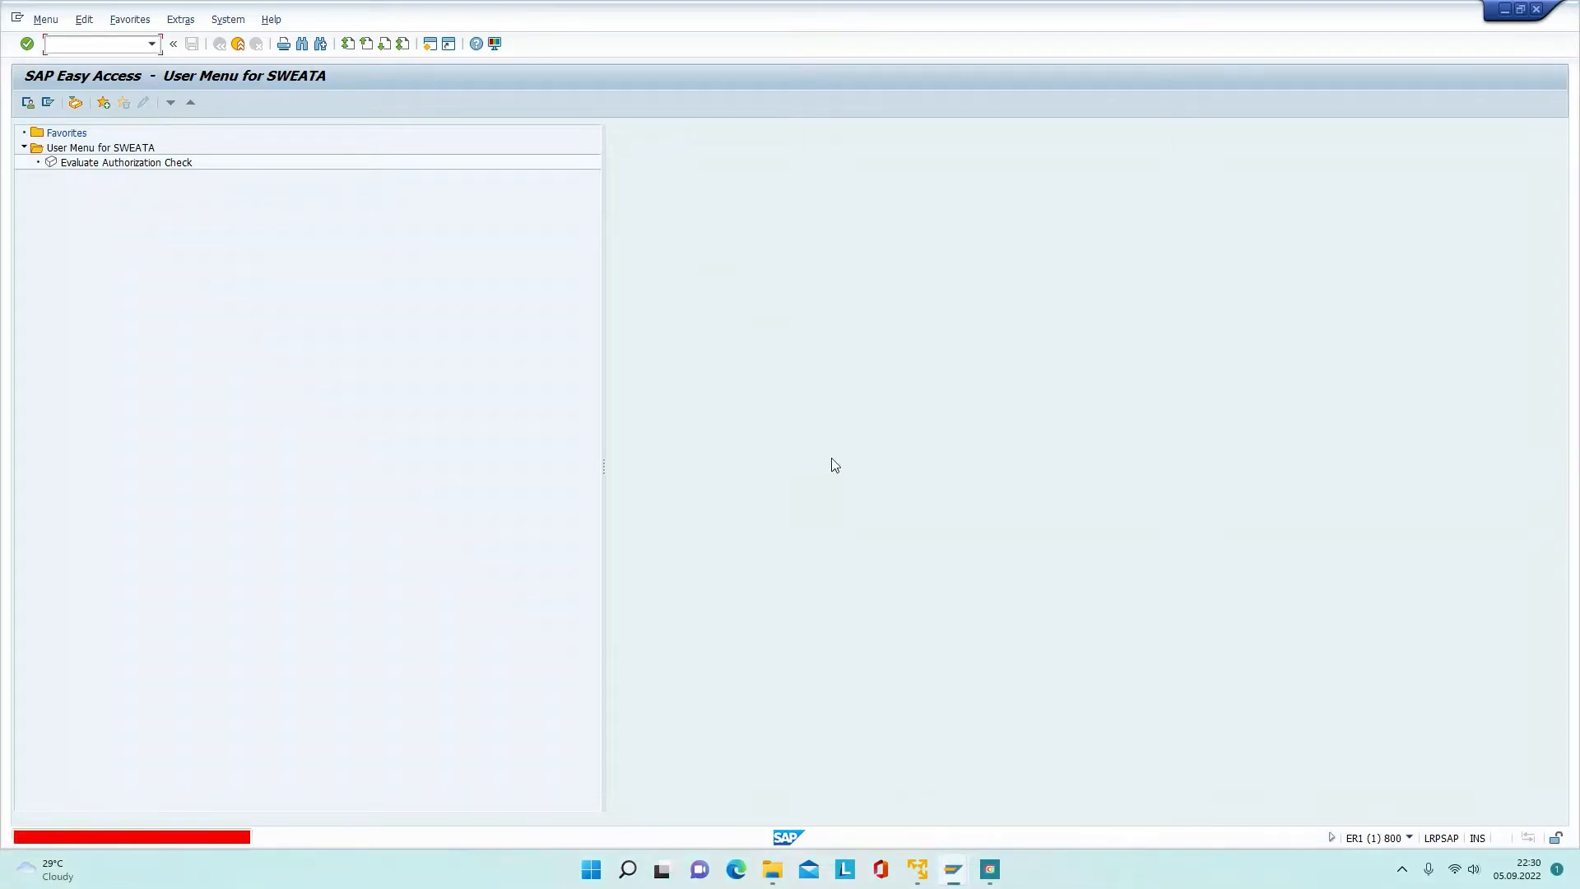
Step: Try ME21N, VF01, VL02N and VL10B, each returning a not-authorized message
text(me2)
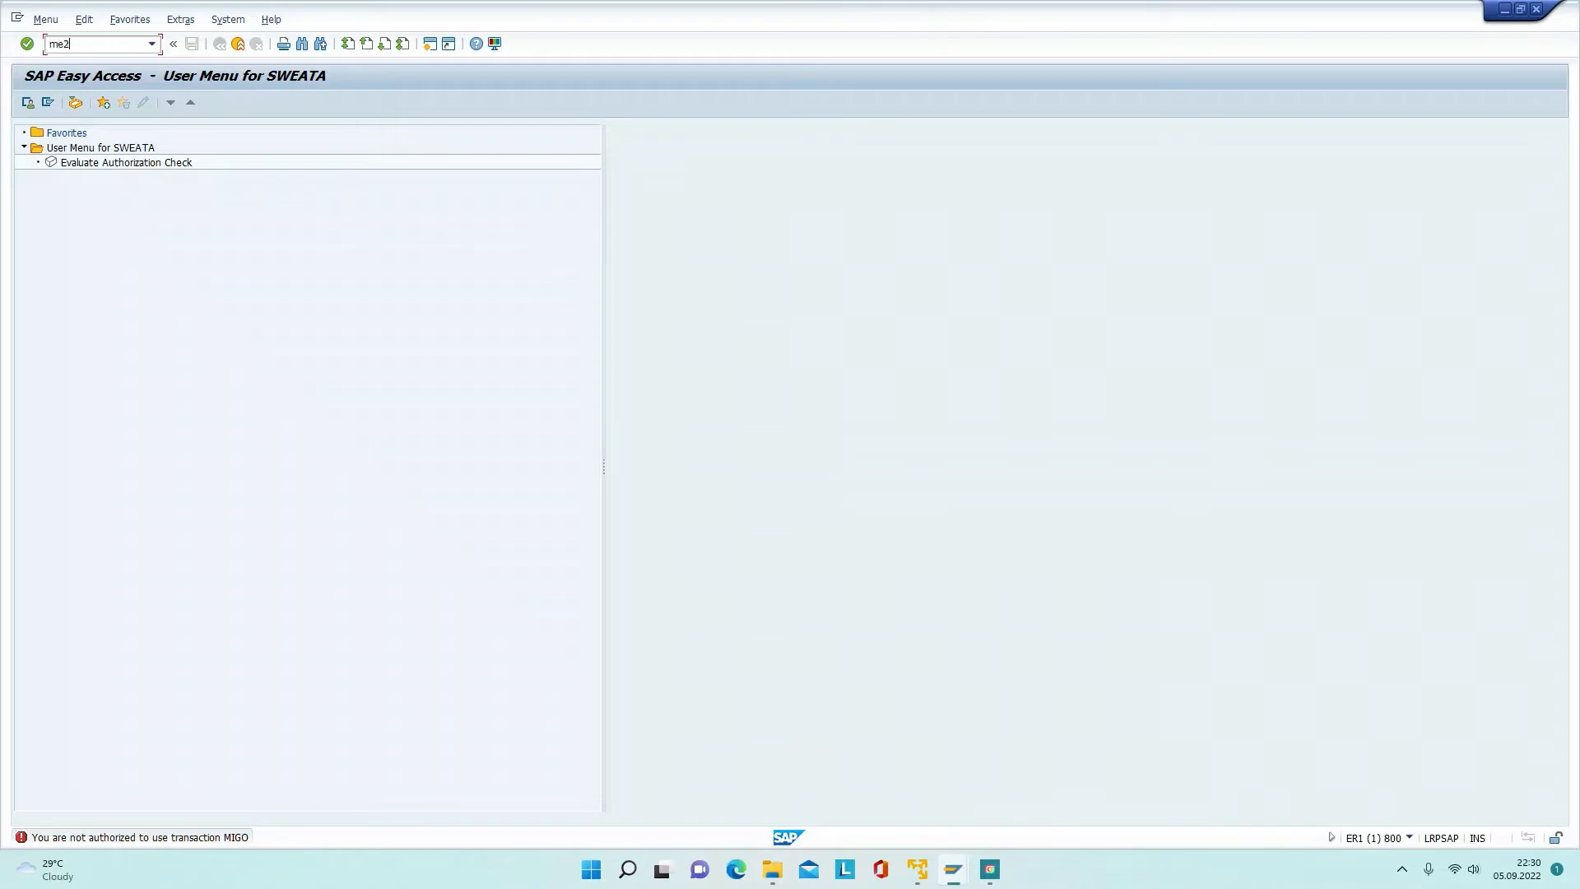
text(1n)
key(Return)
text(vf01)
key(Return)
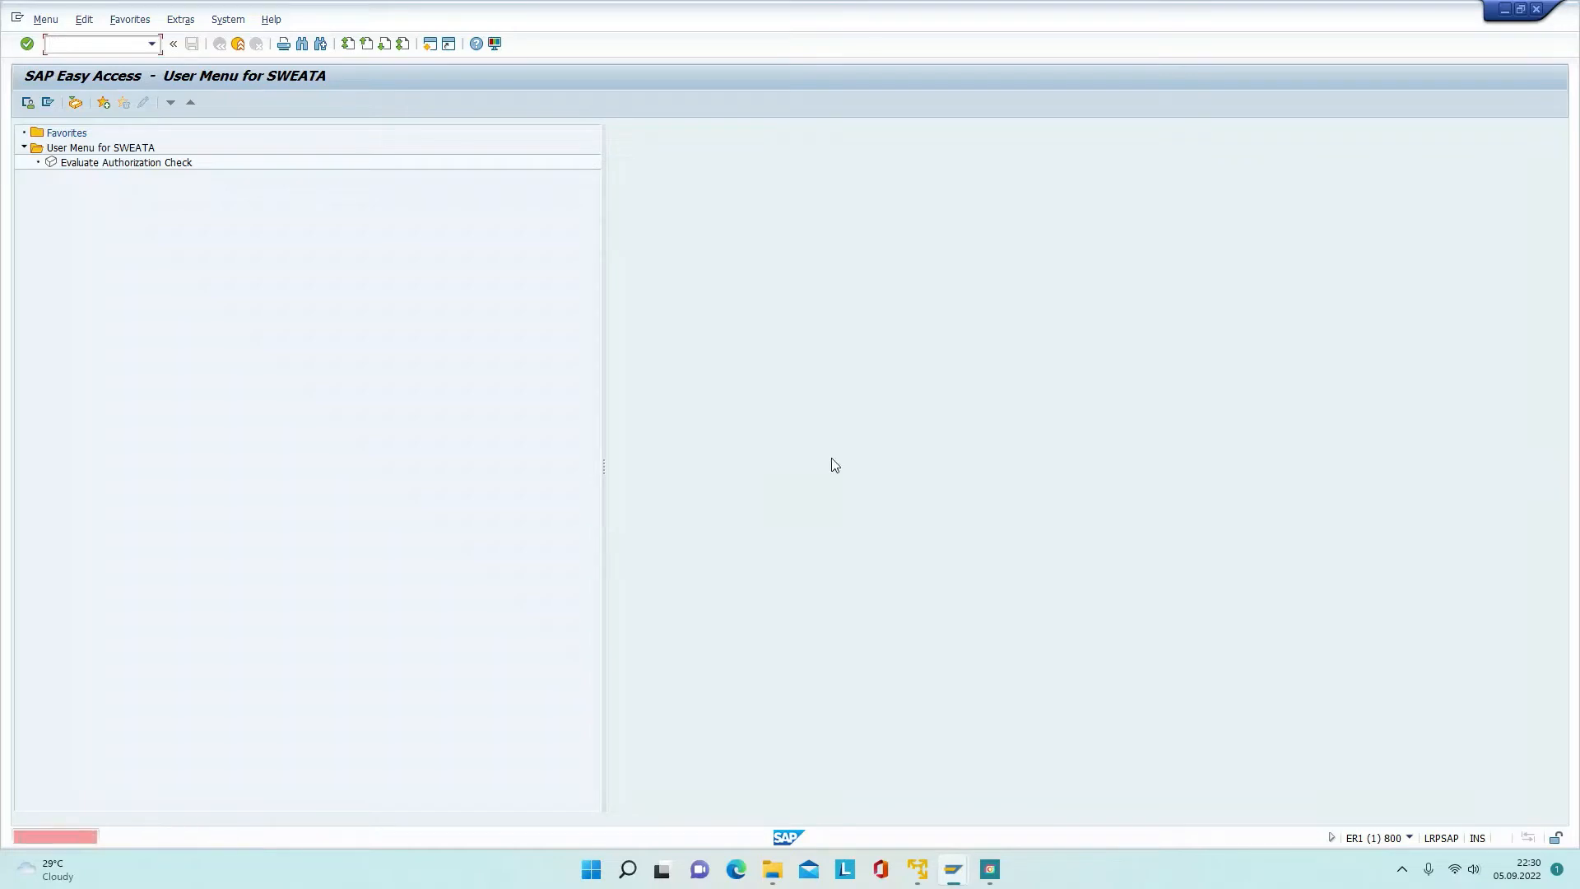
text(v)
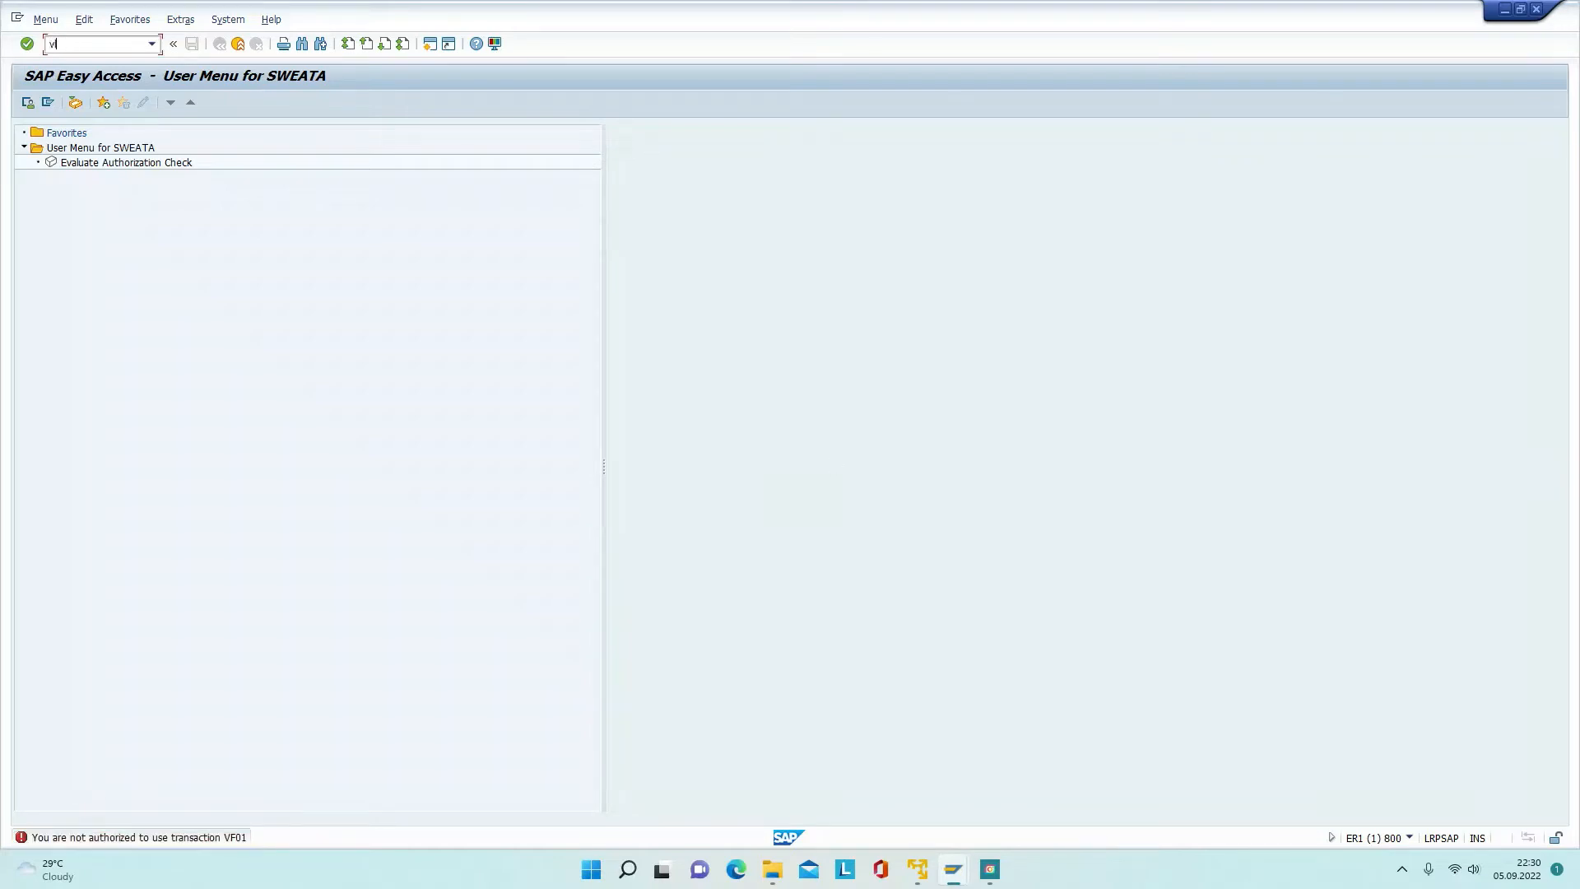
text(l02n)
key(Return)
text(vl10b)
key(Return)
Step: Switch to the BASIS administrator session and start Role Maintenance with PFCG
mouse_move(953, 869)
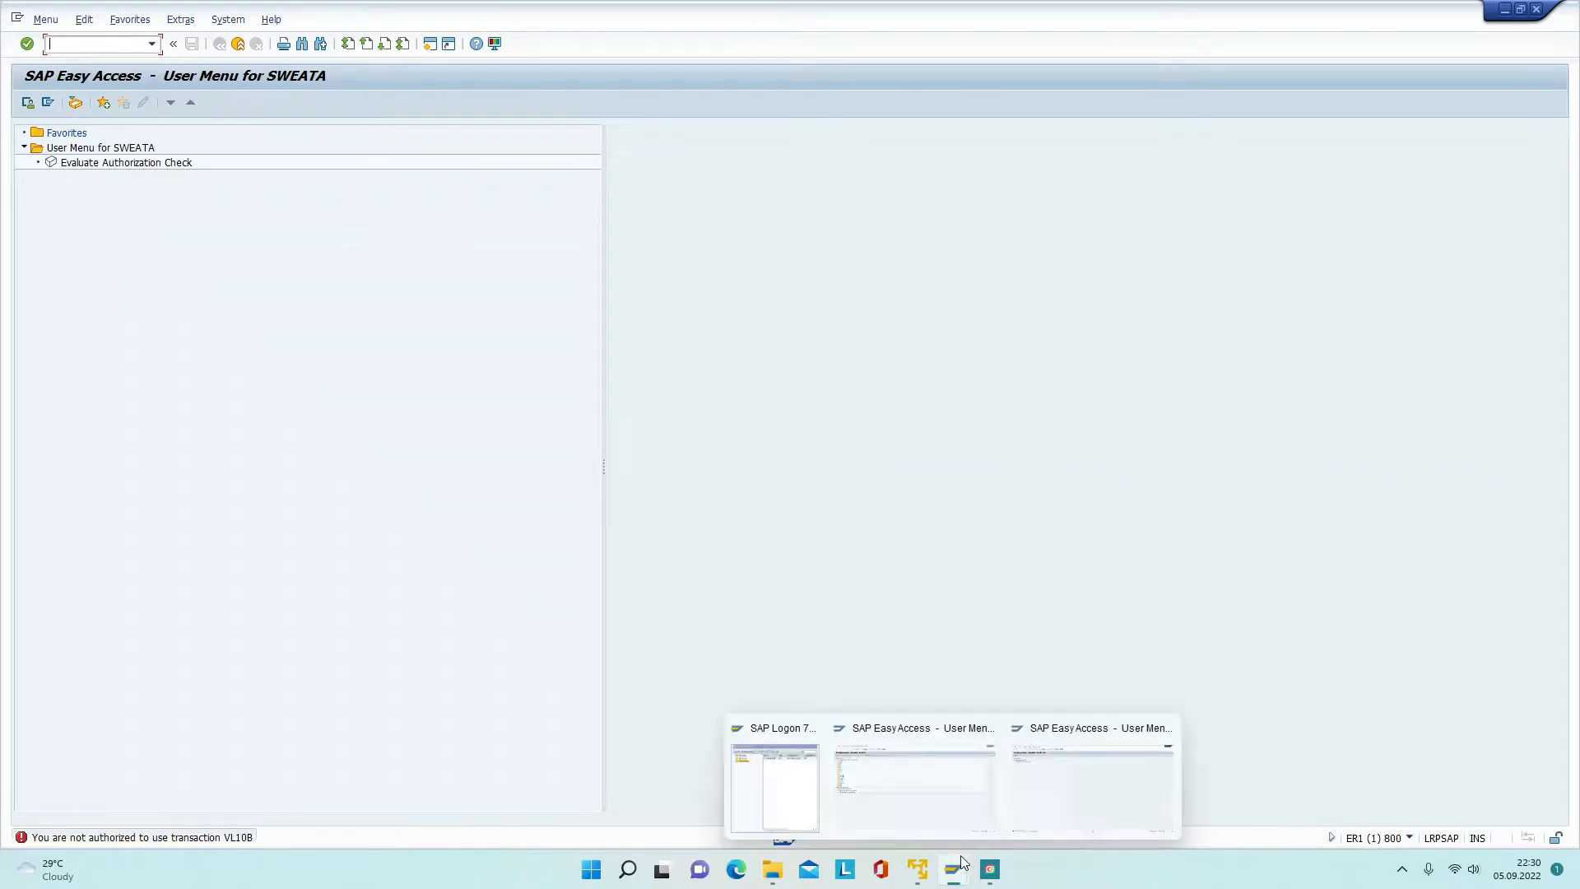
click(932, 815)
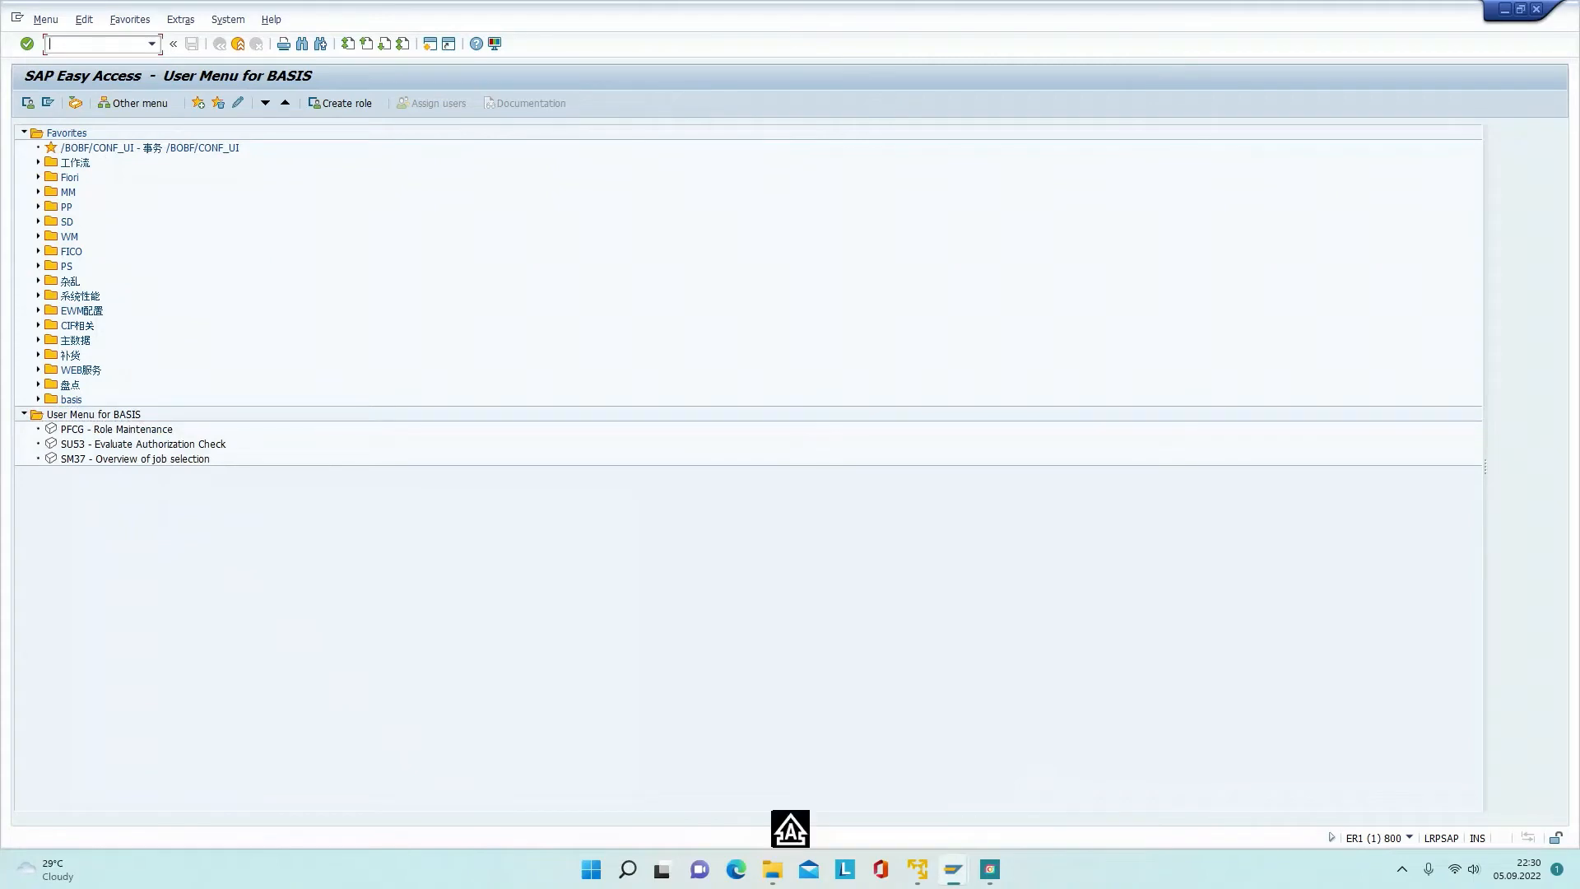
text(PFCG)
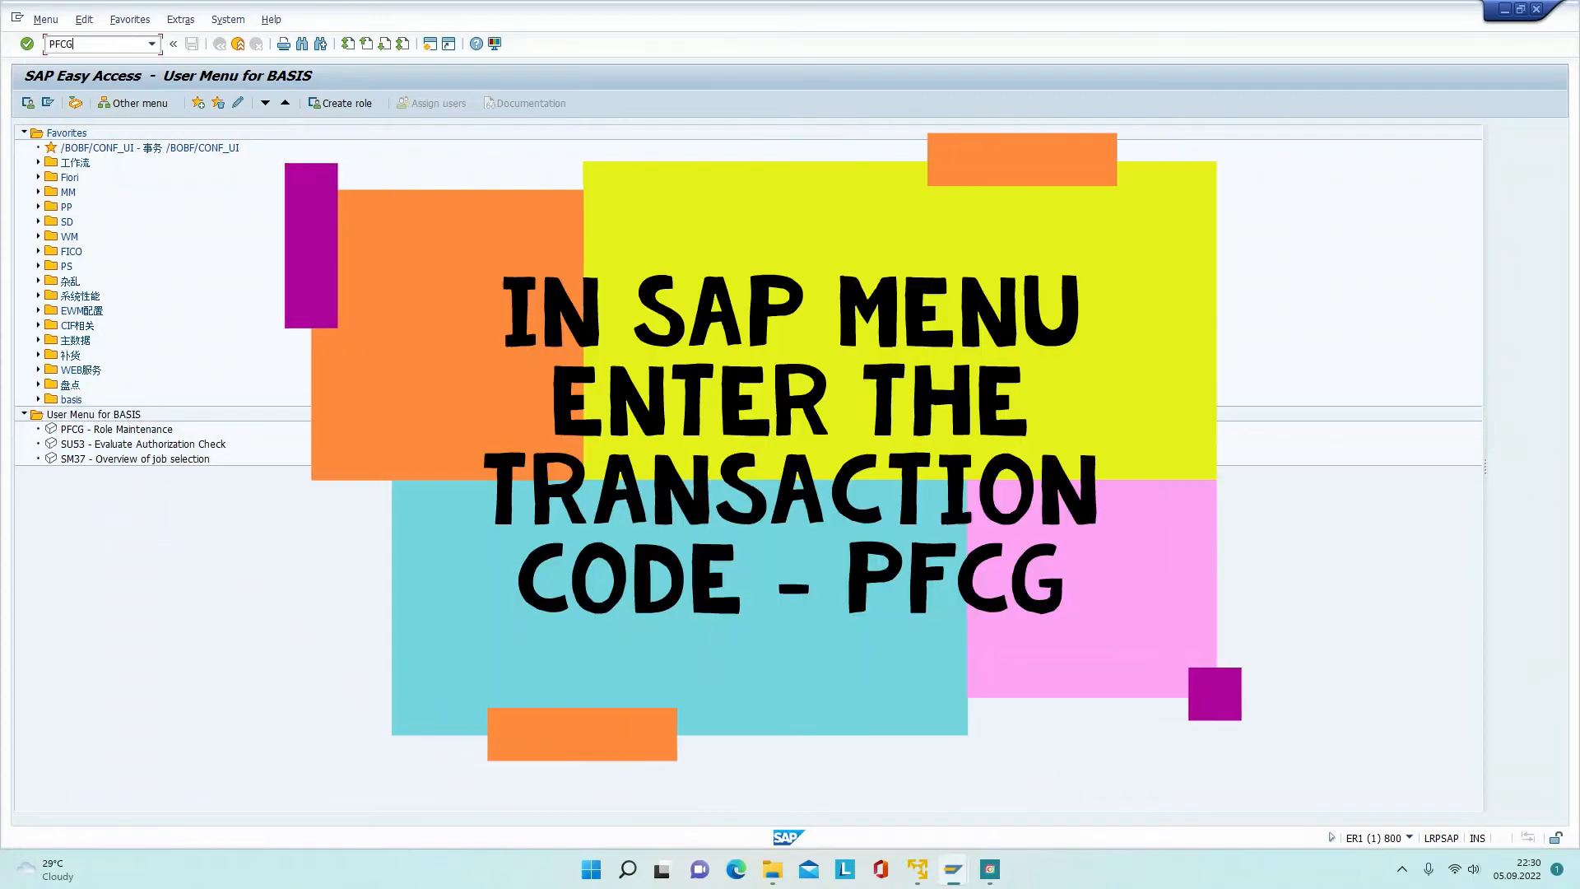
key(Return)
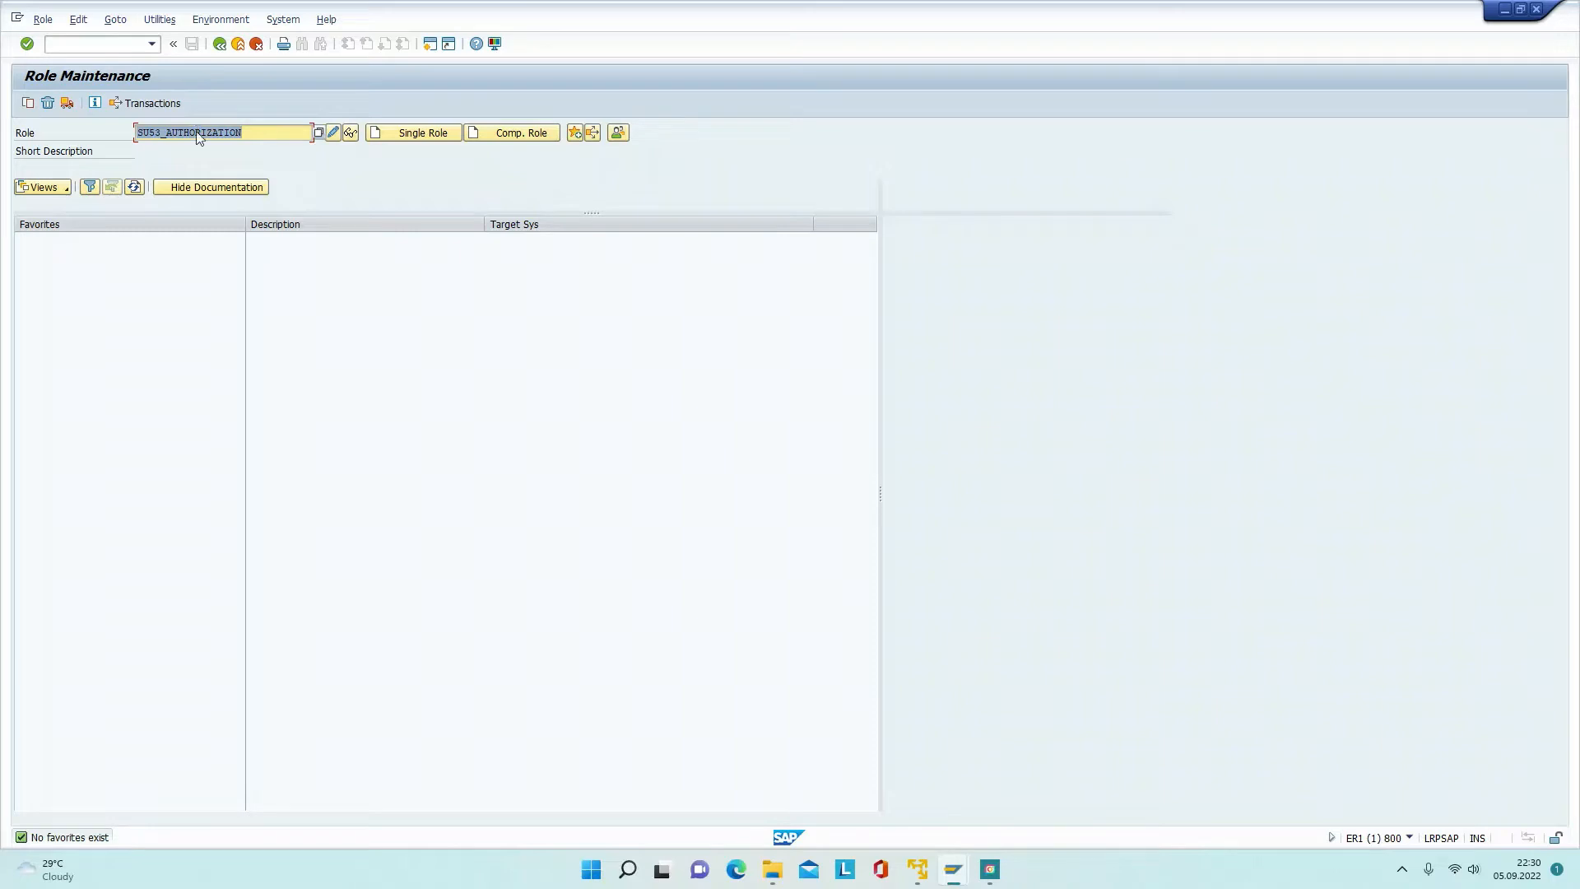
Step: Create single role CUSTOM_AUTHORIZATION_SWEATA
text(CUSTOME)
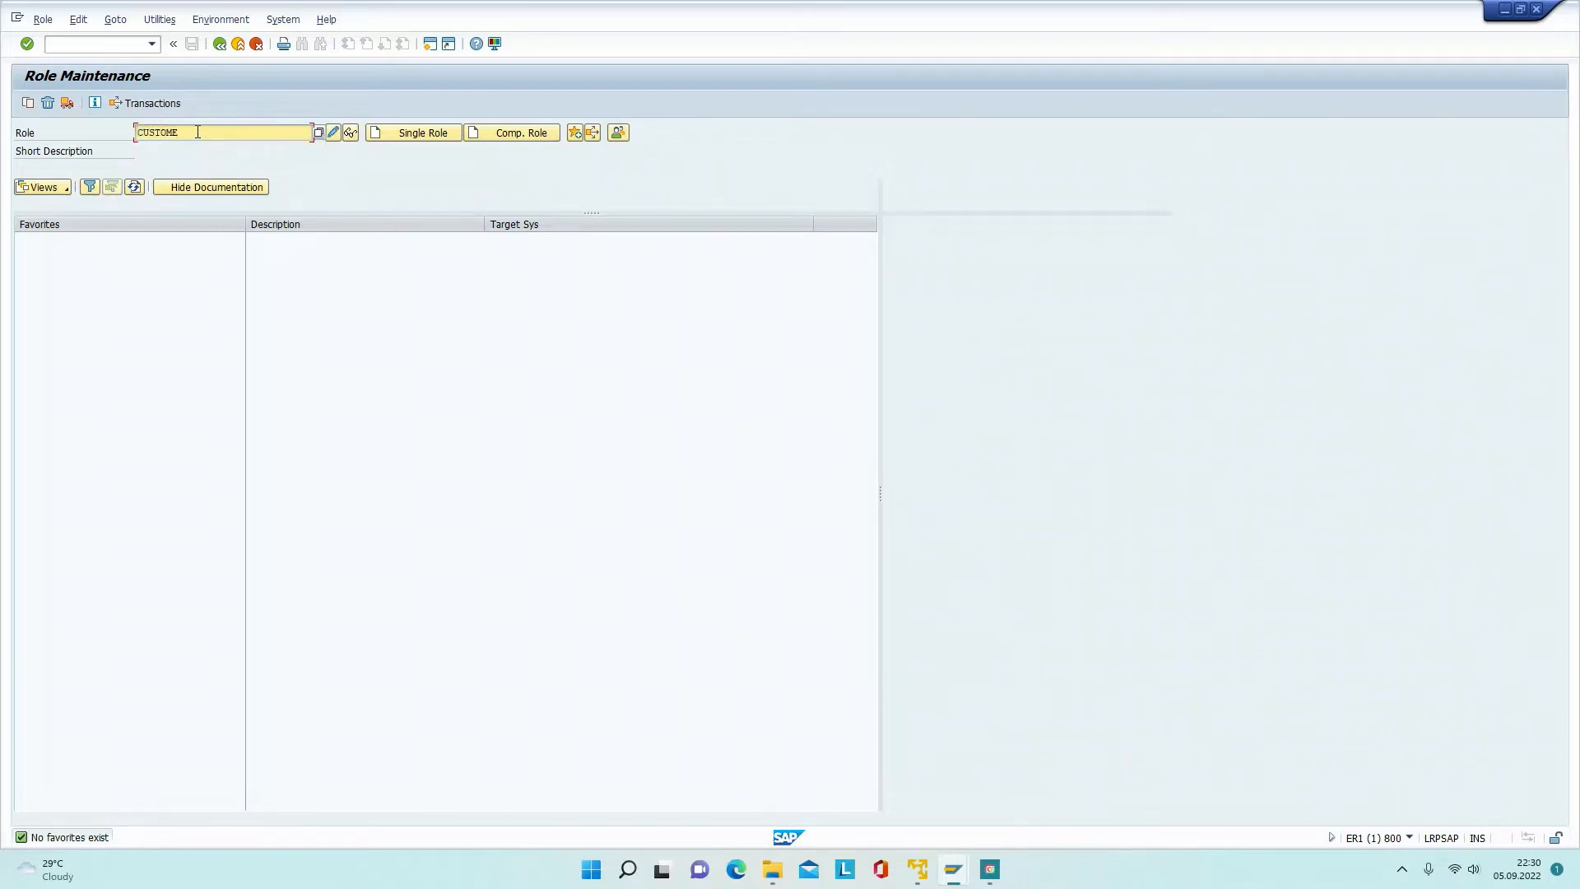
key(BackSpace)
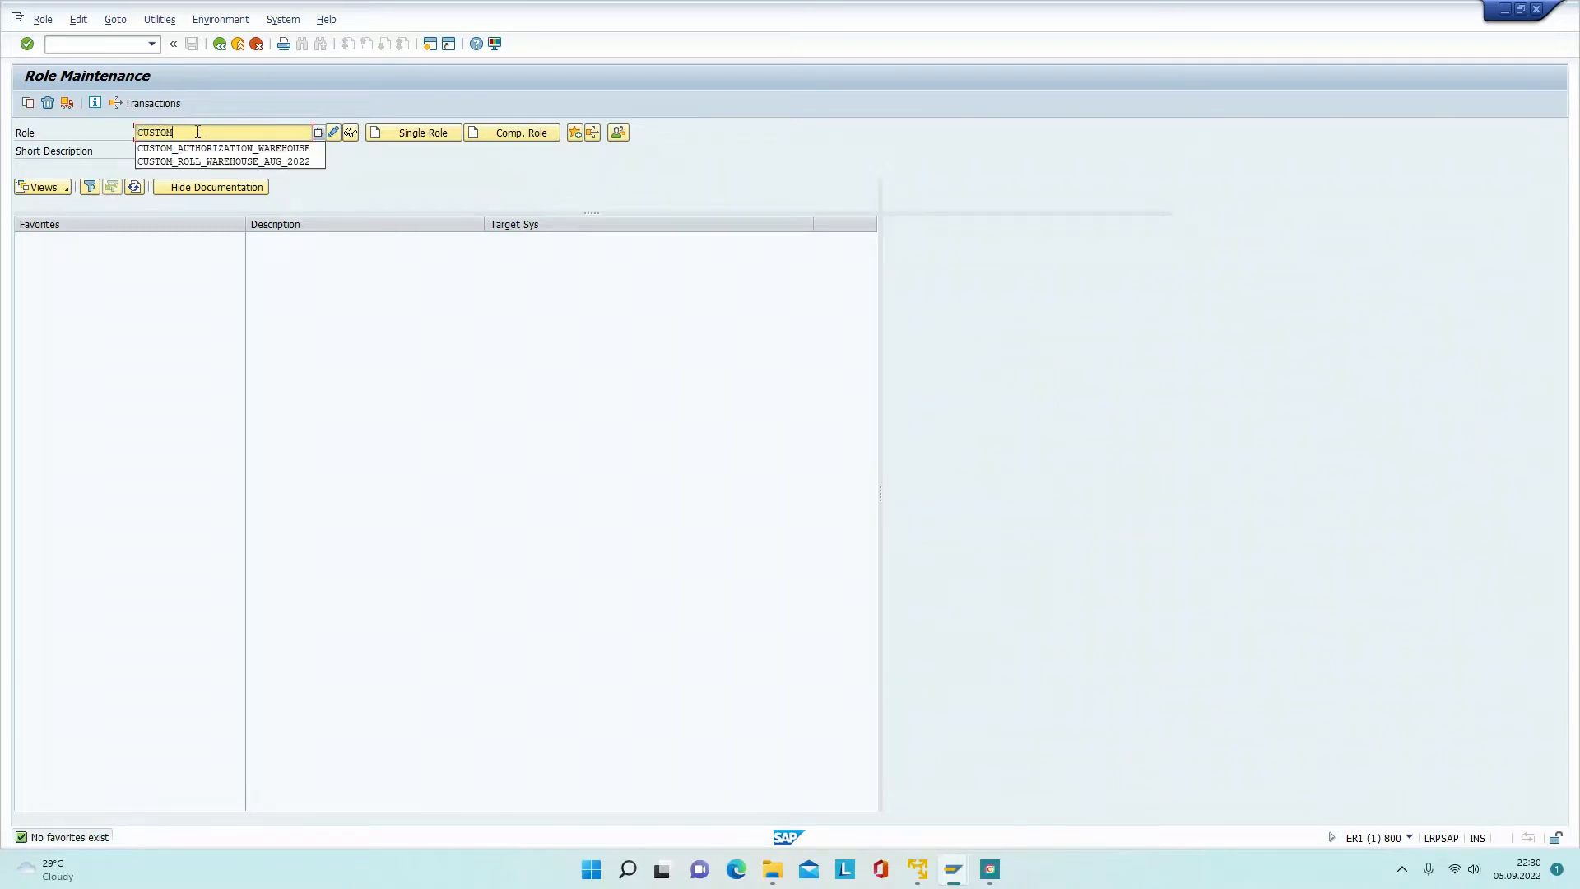
text(_AUTH)
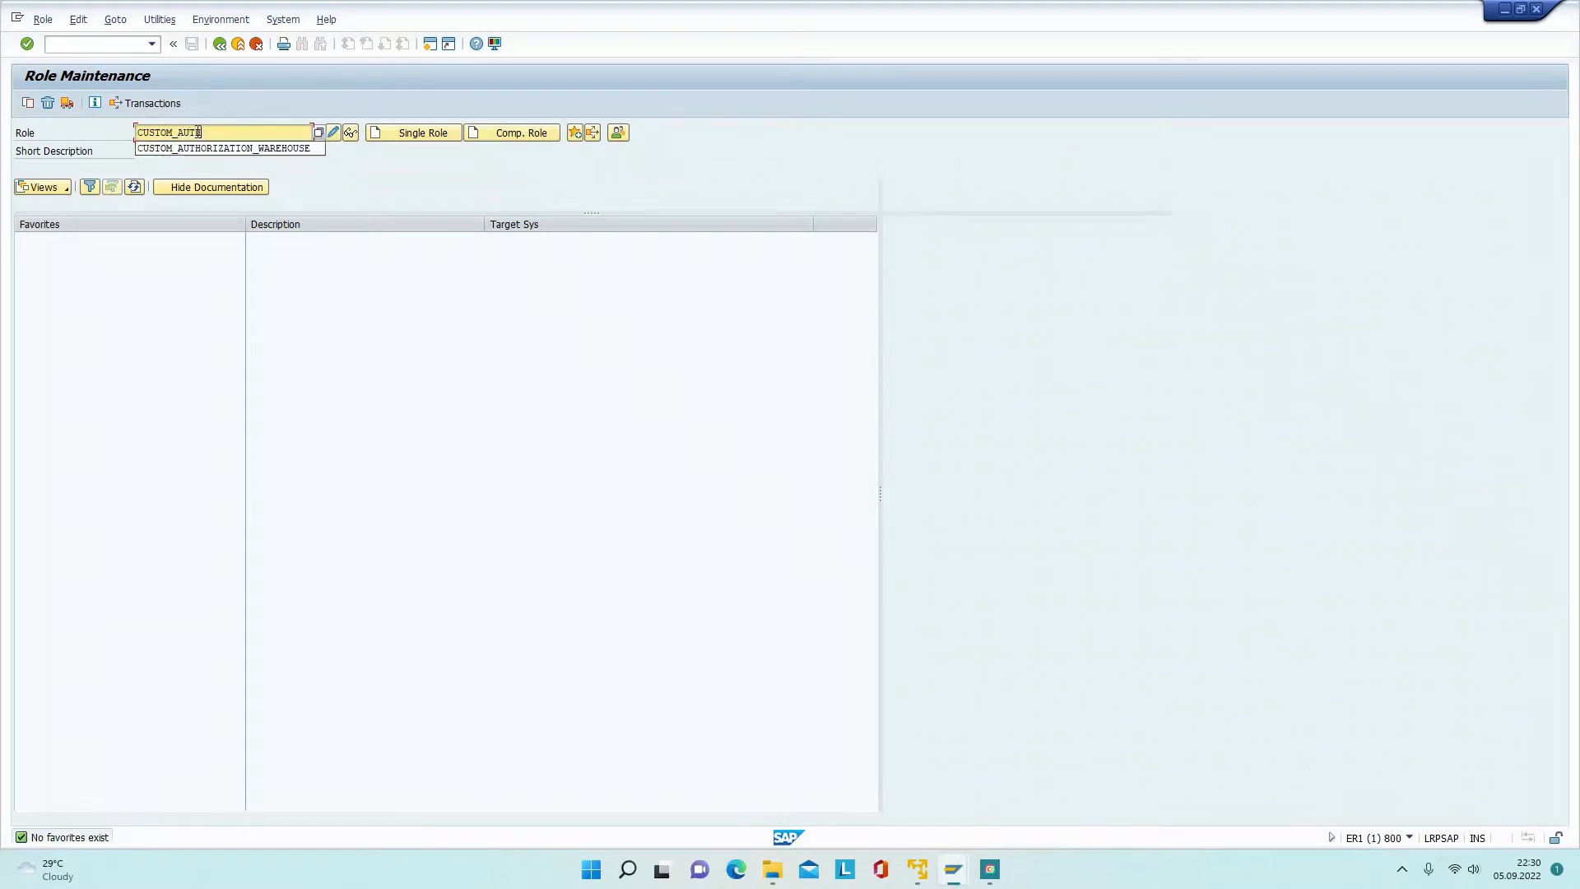
text(ORIZATION_SWEATA)
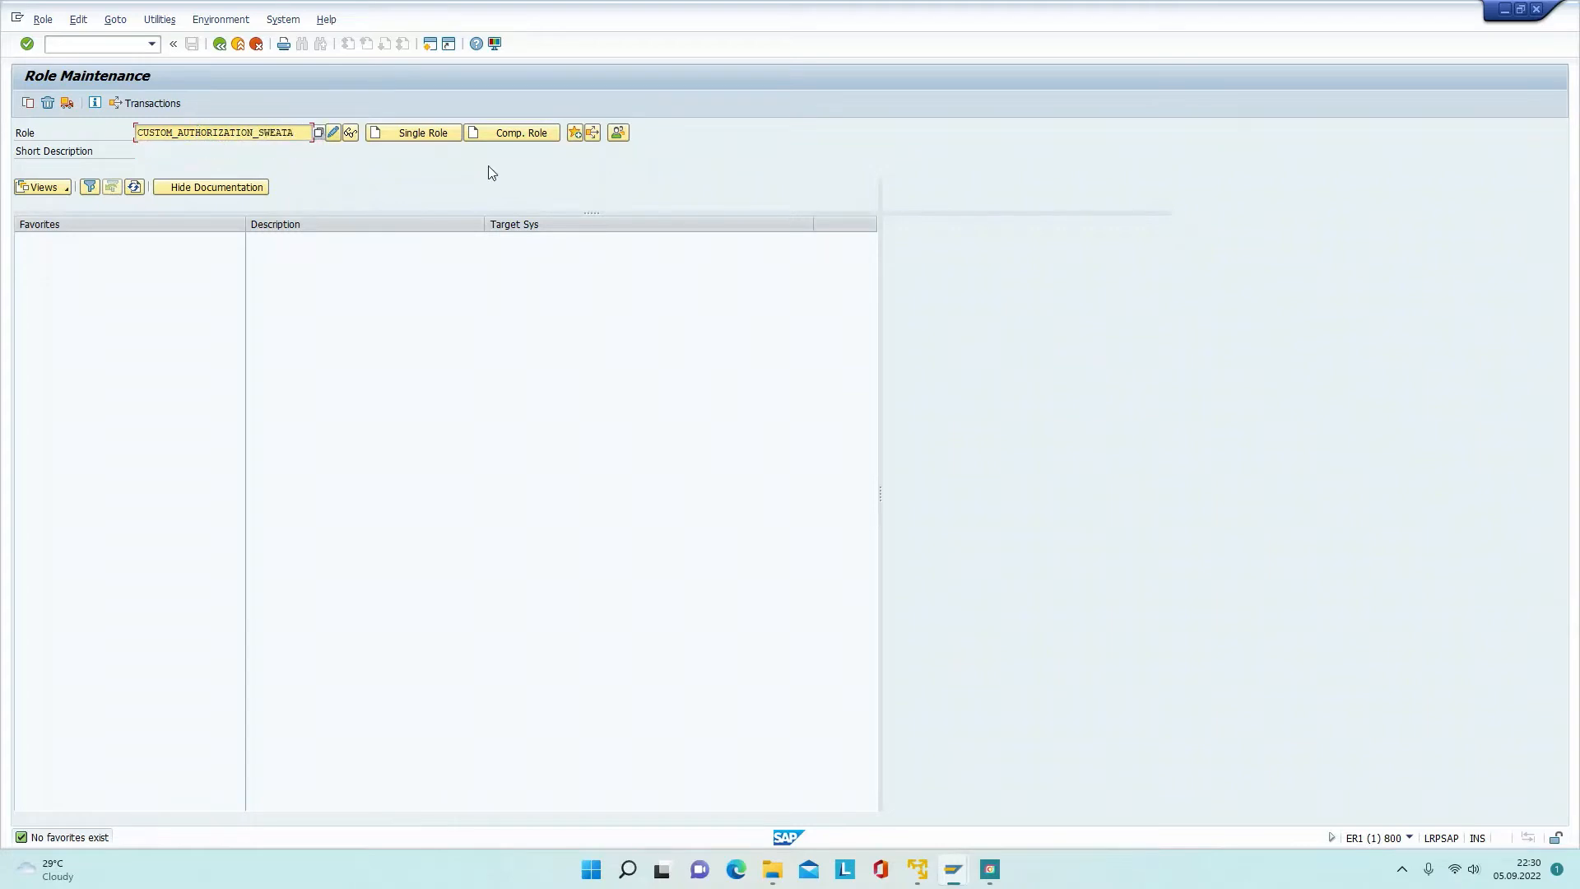
click(423, 134)
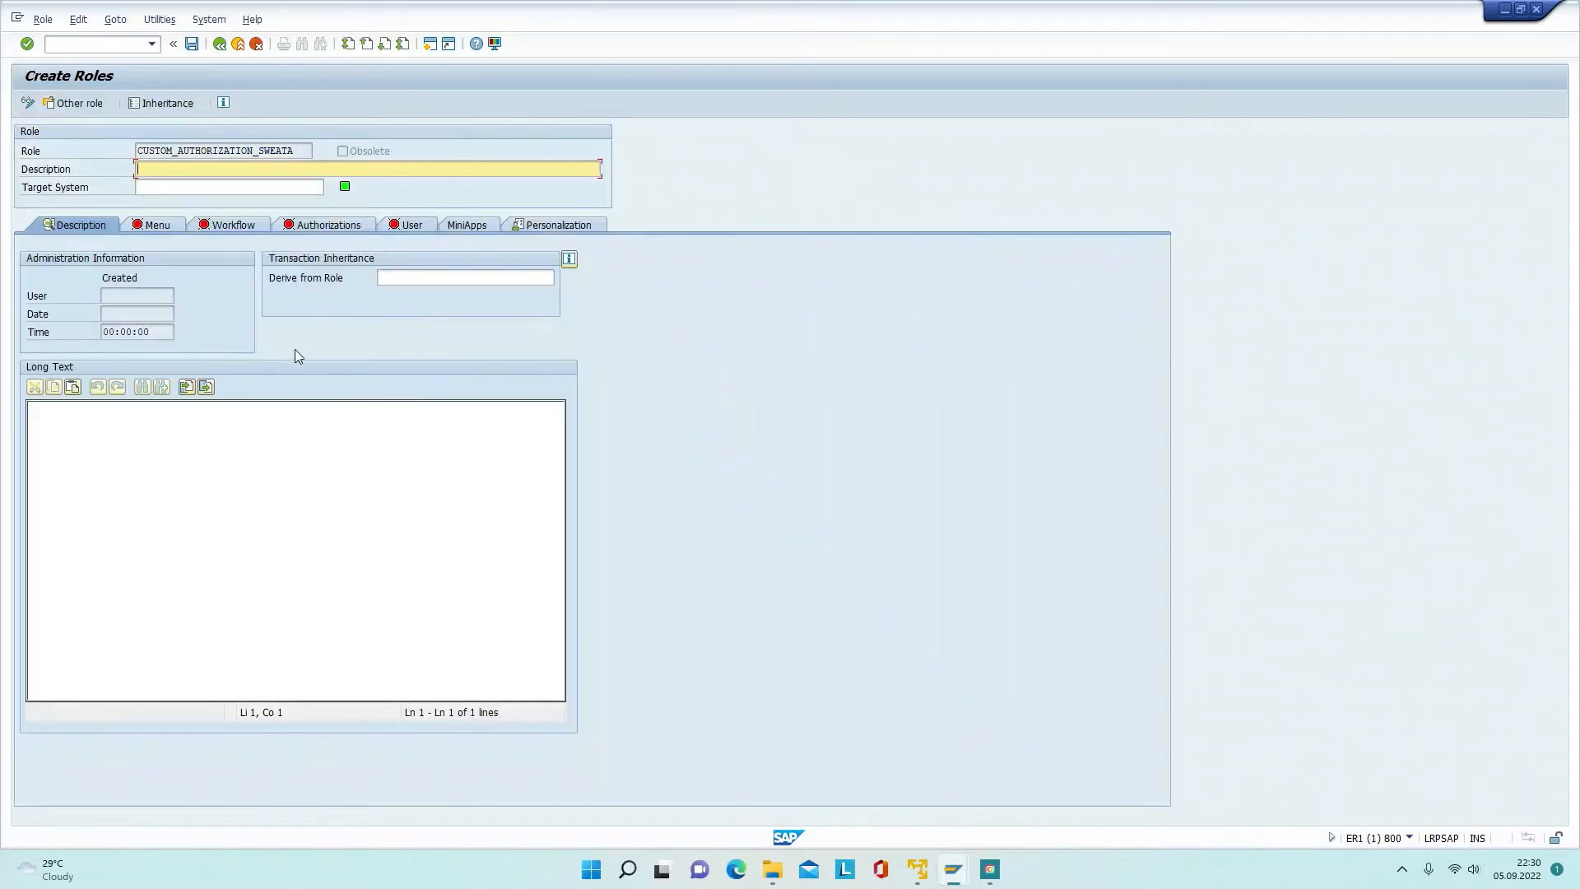
Step: Save the new role on the Menu tab and bring up the Assign Transactions table
click(151, 225)
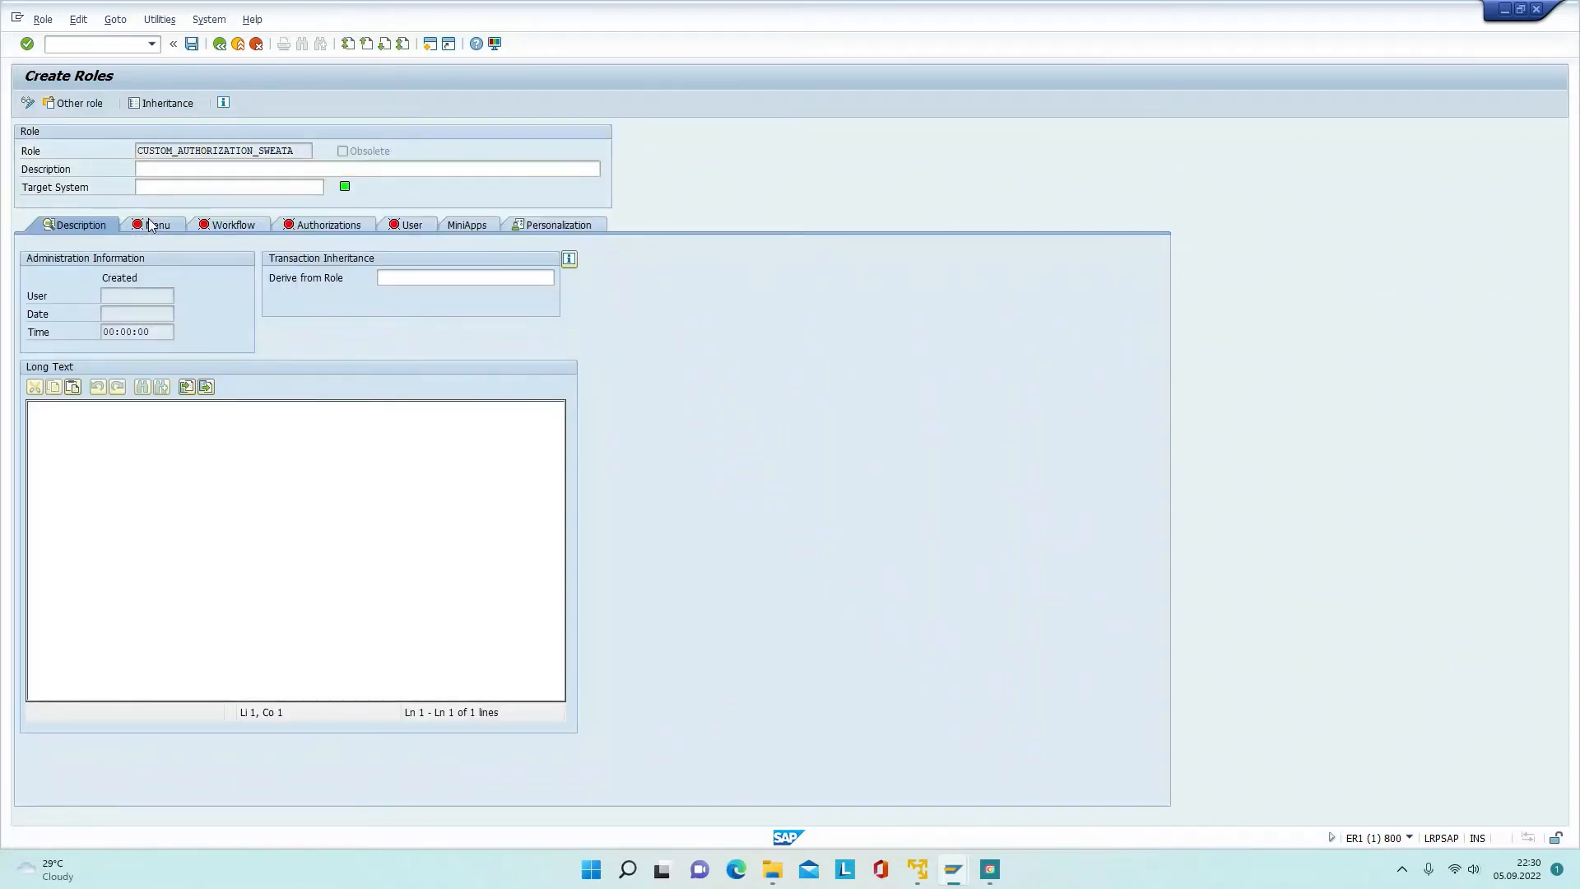
drag(334, 227, 875, 463)
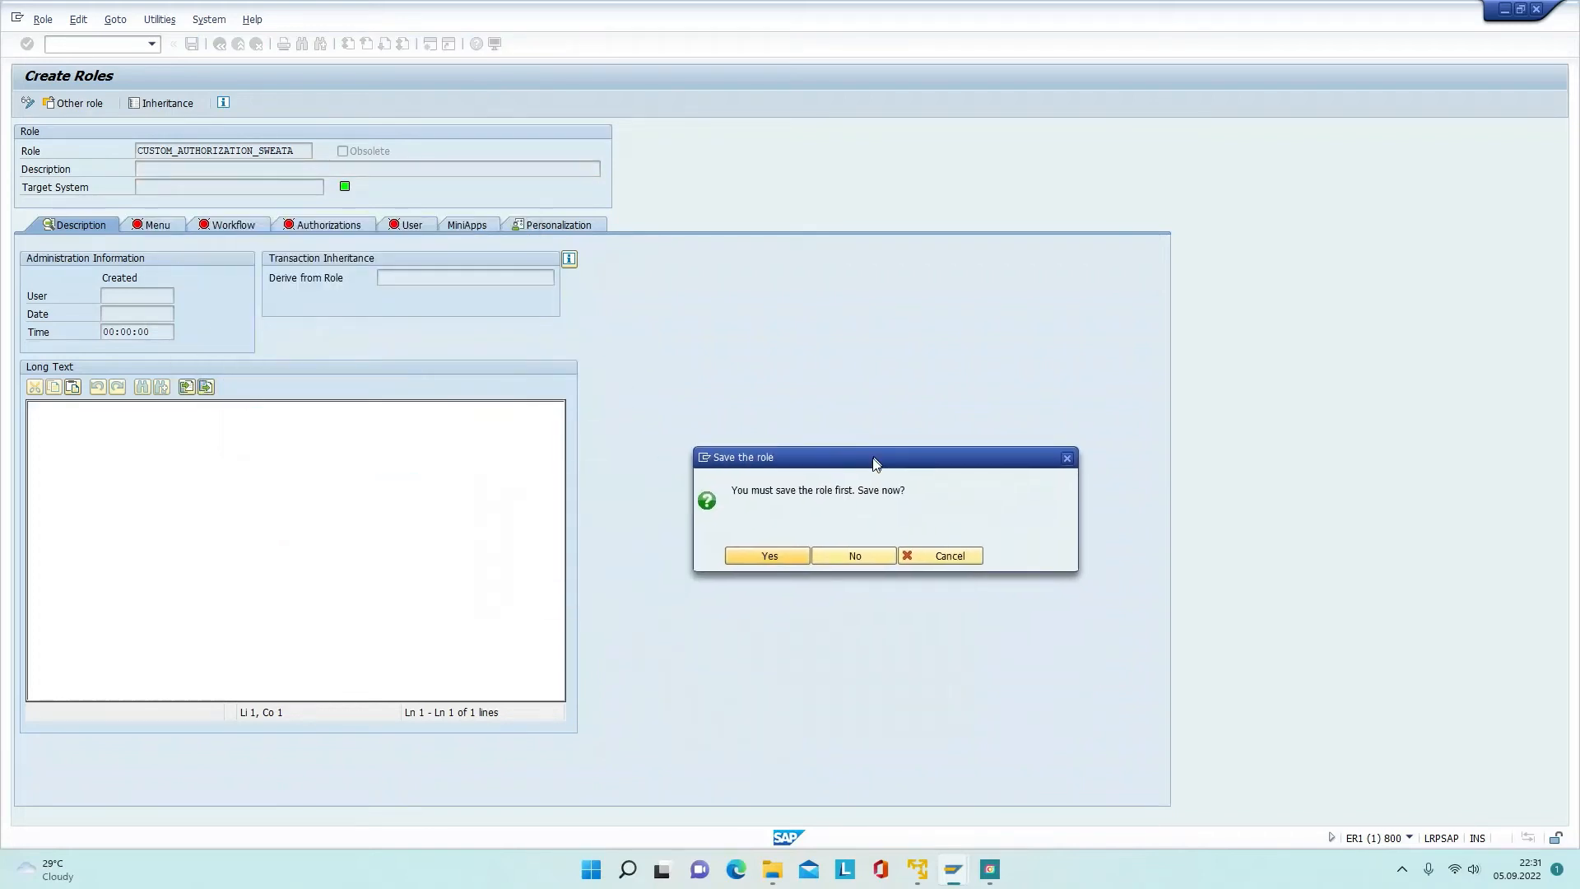
click(769, 557)
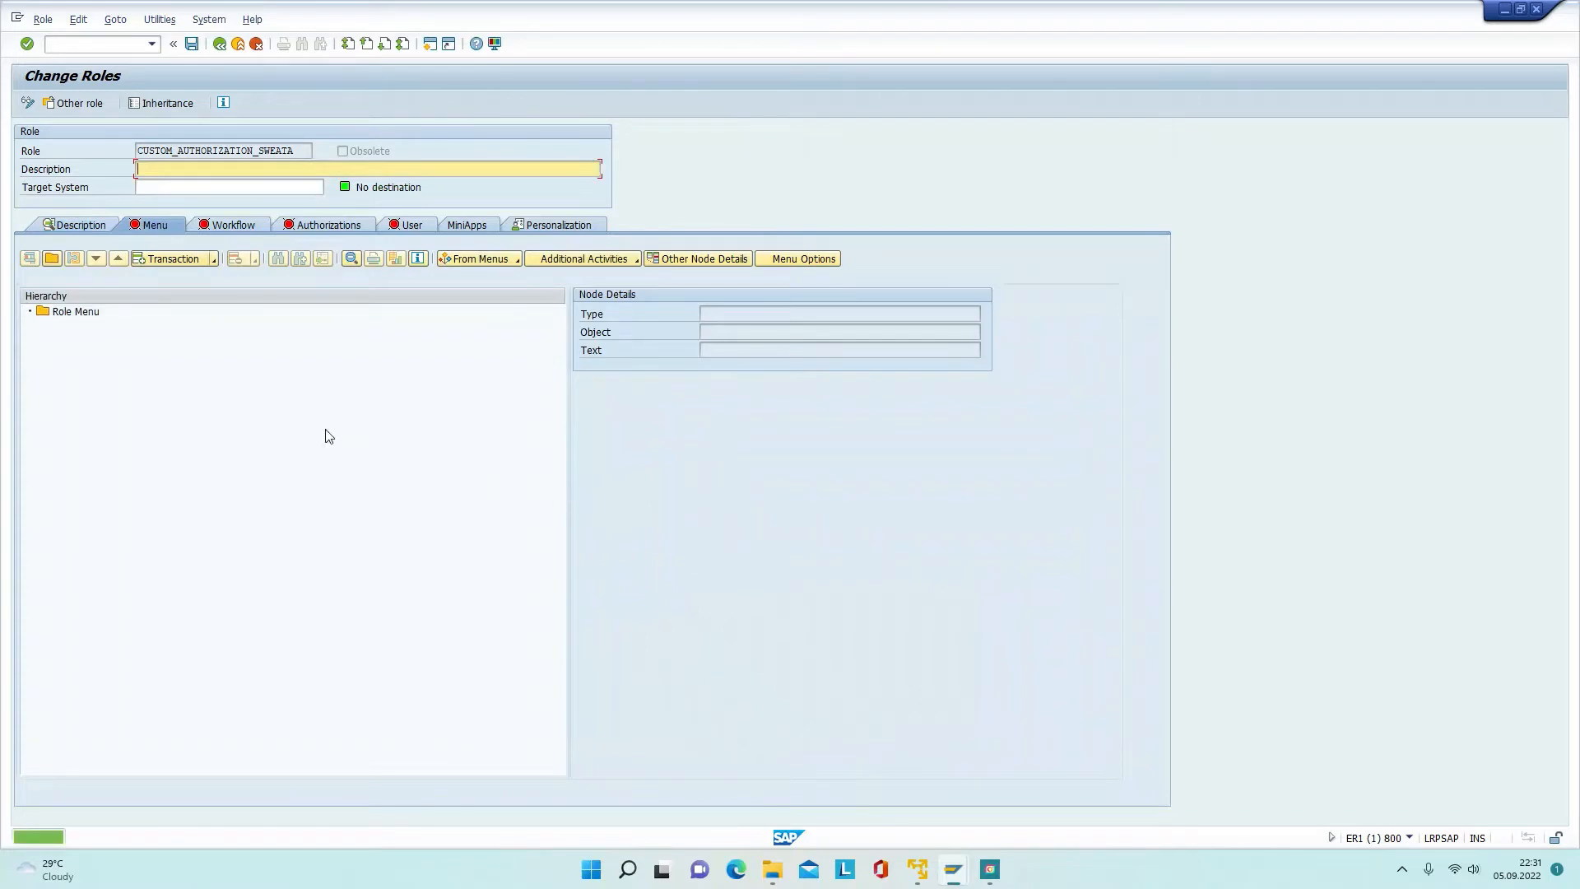
click(181, 259)
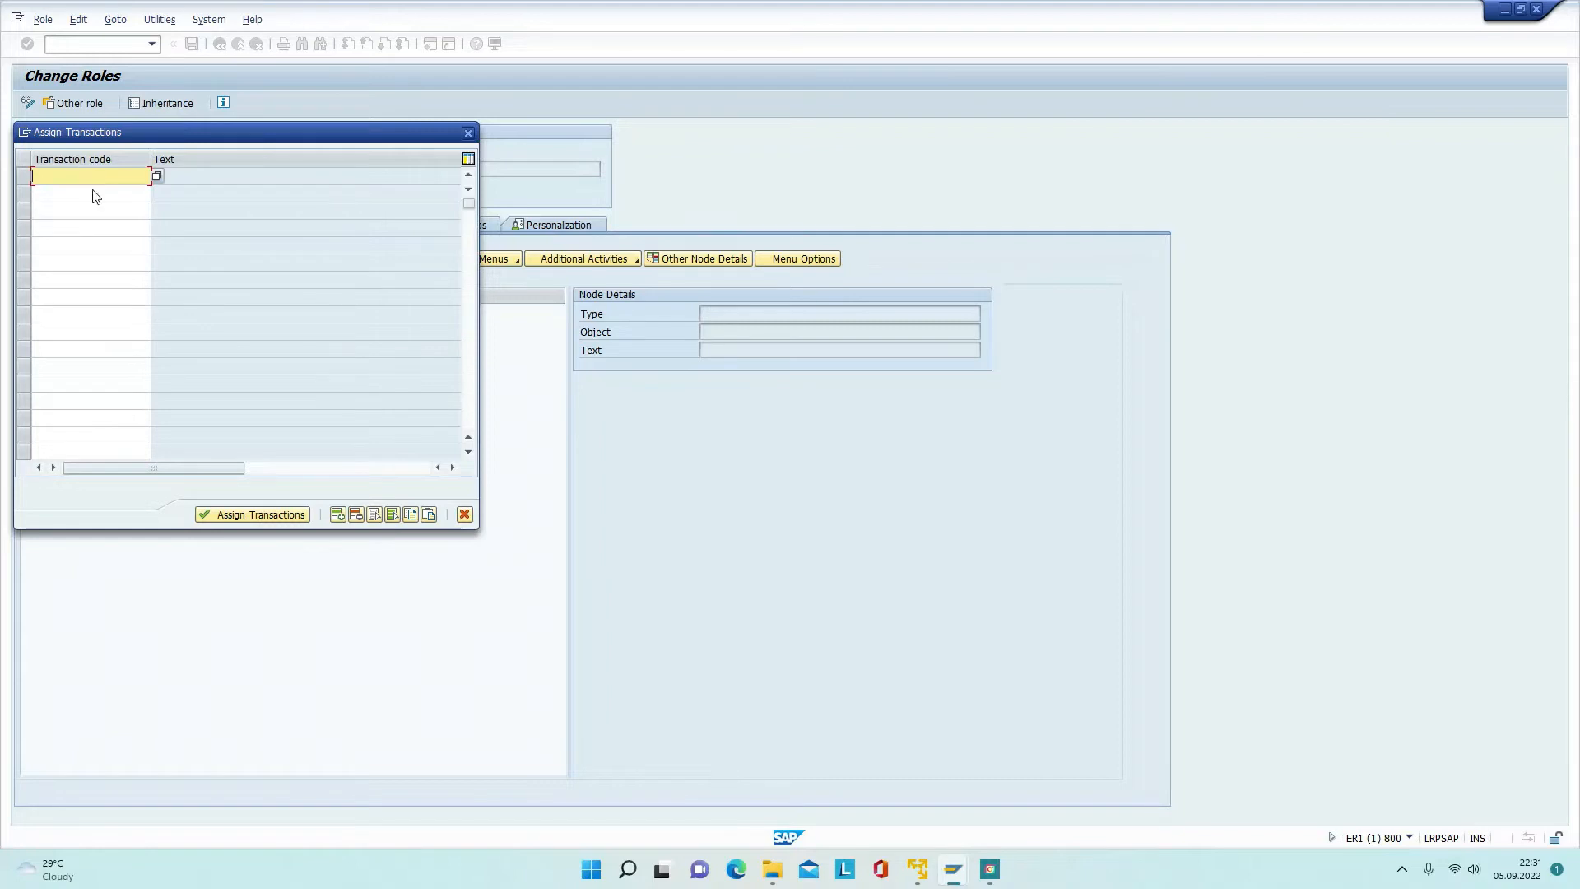
Step: Enter transactions MB51, MB52, MIGO, VL10B and VF01 in the assignment table
text(MB51)
key(Return)
click(94, 190)
text(MB)
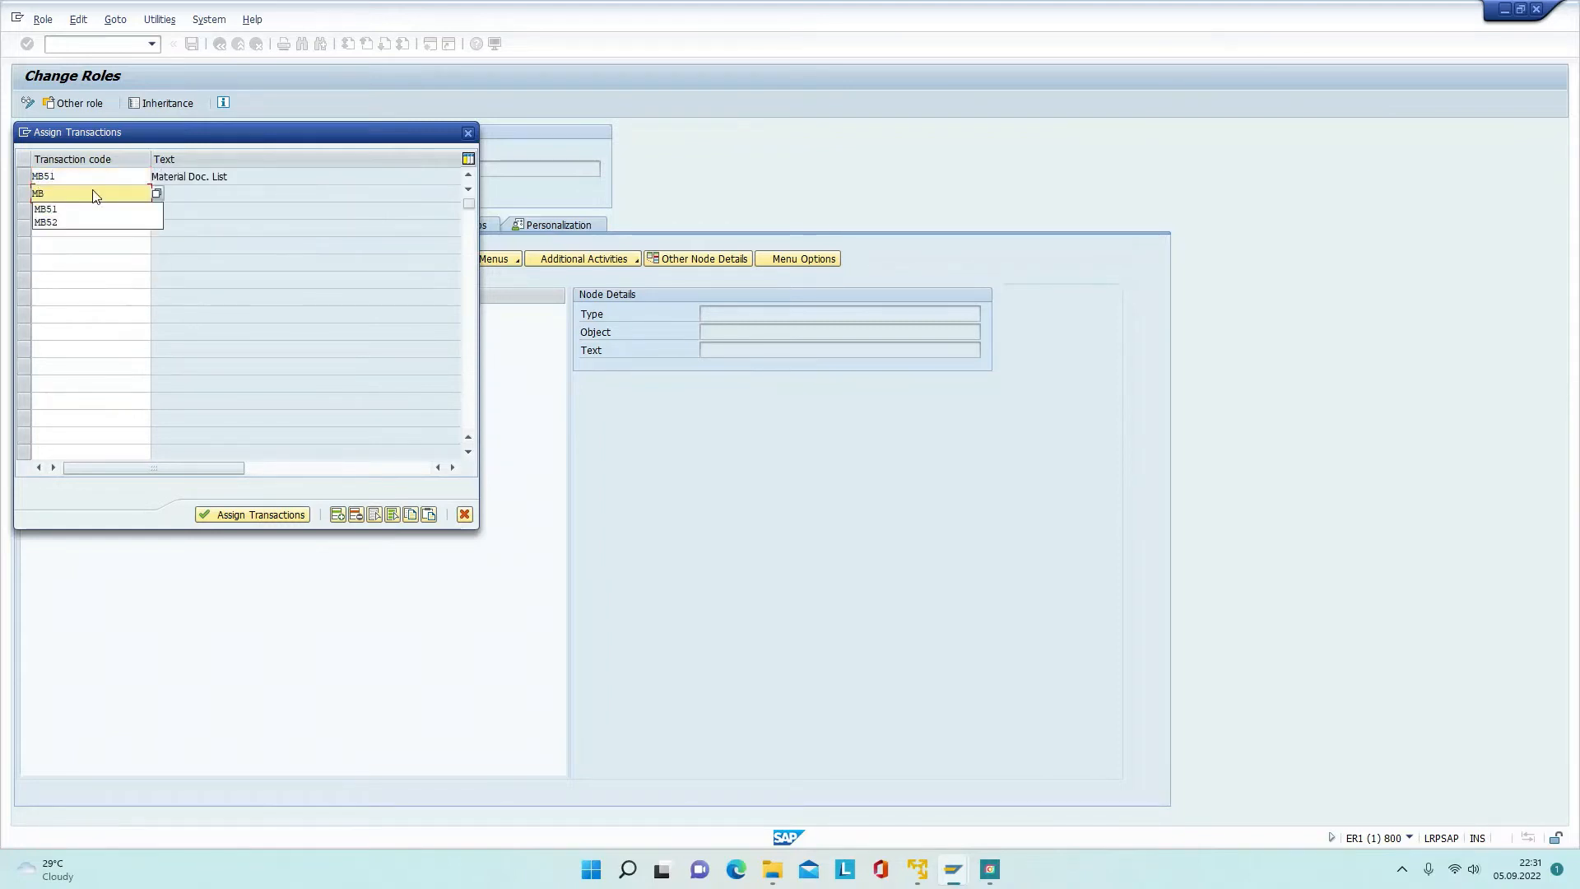
text(52)
key(Return)
text(MIGO)
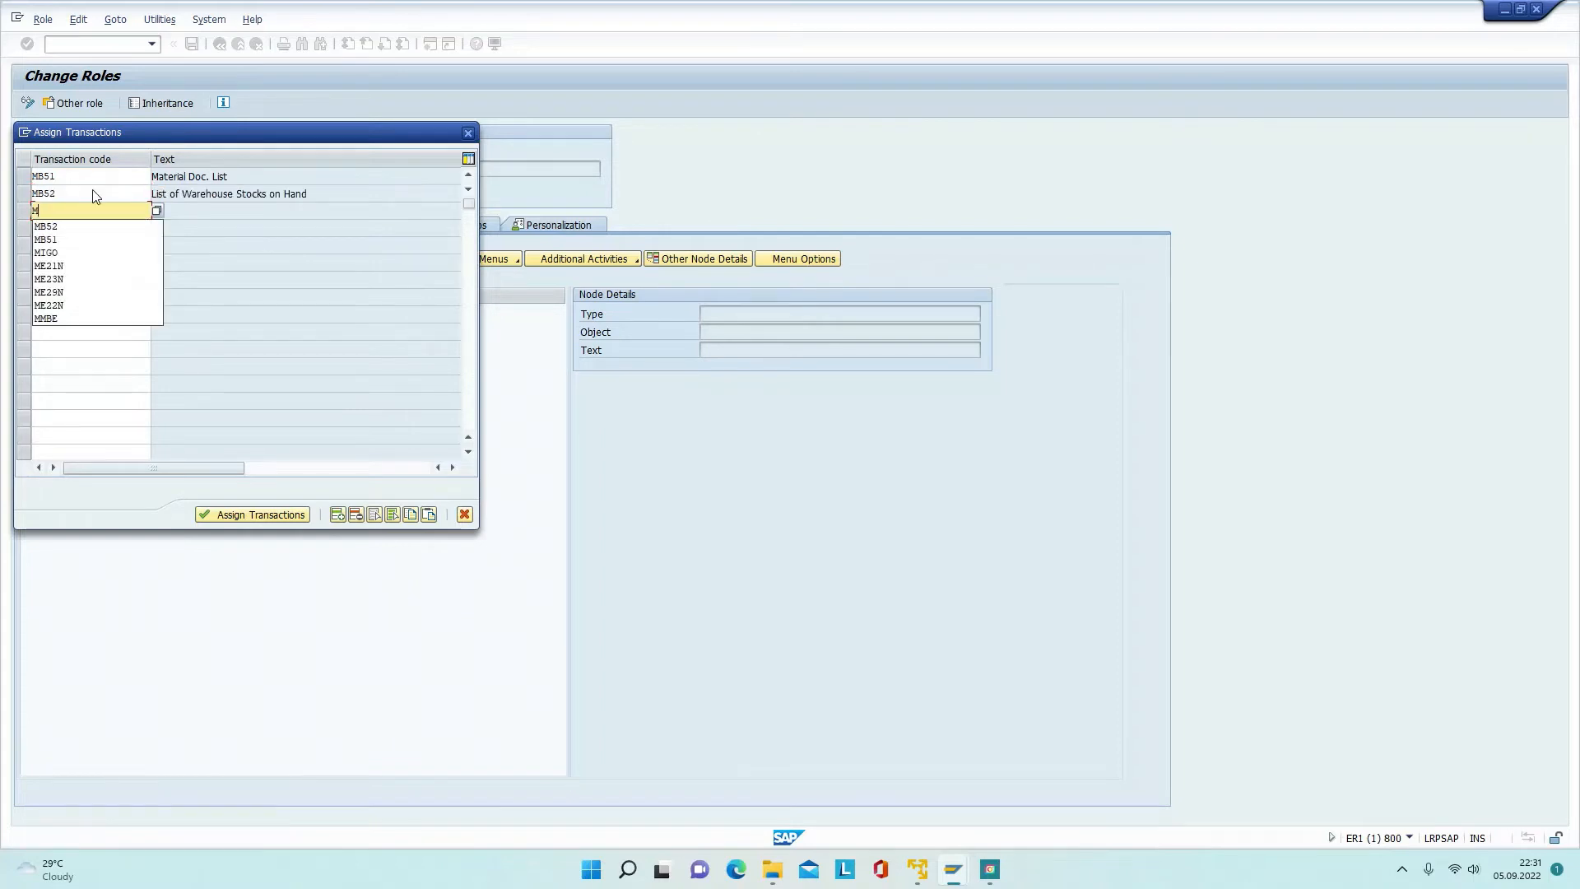
key(Return)
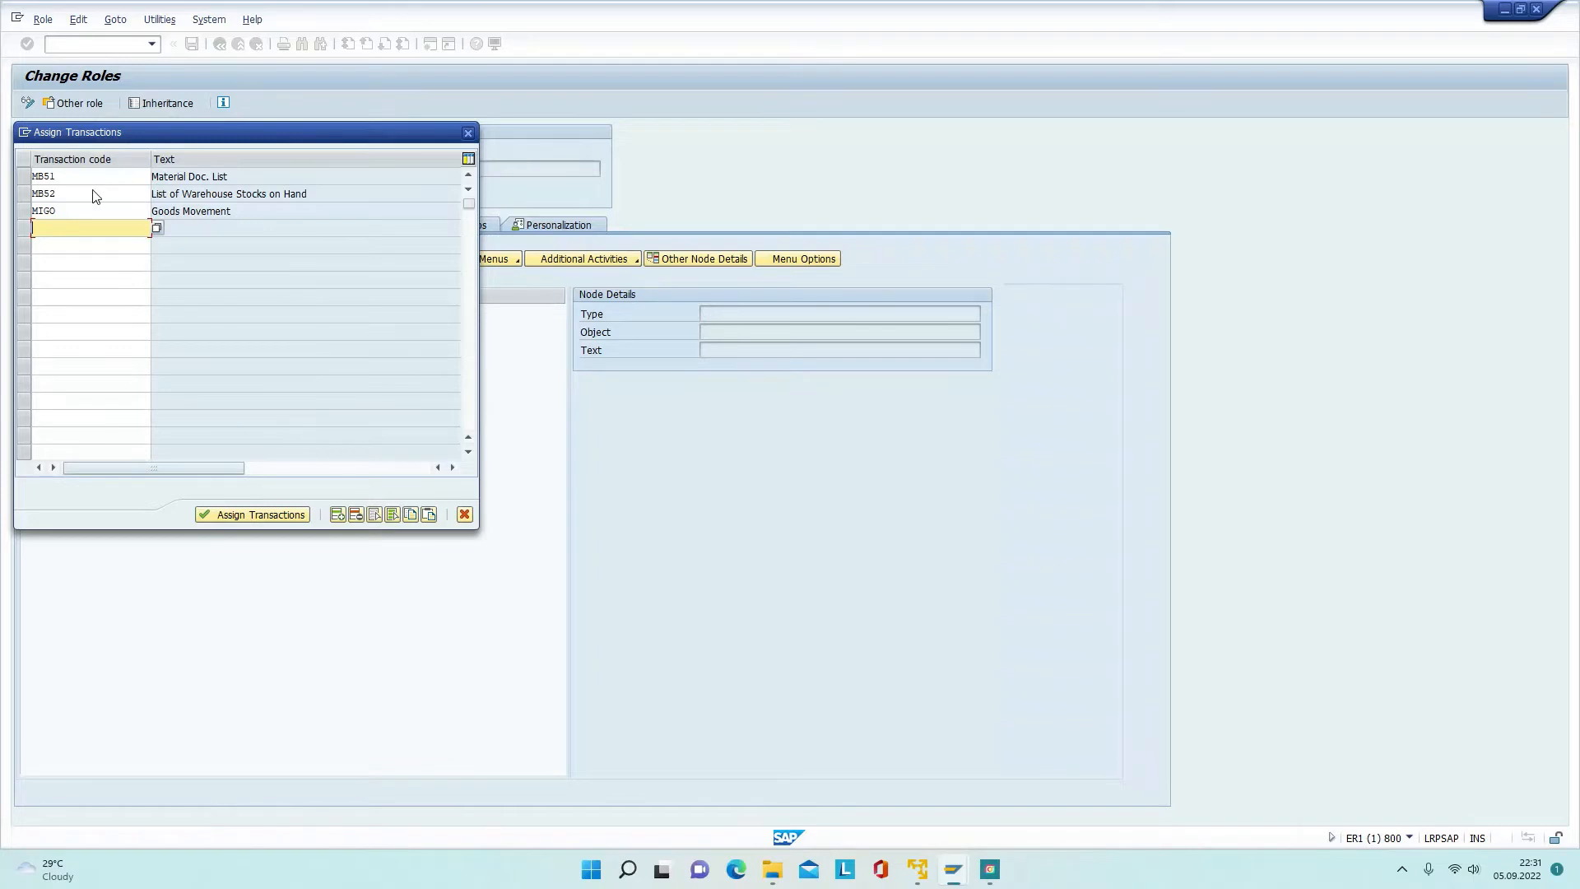
text(VL10B)
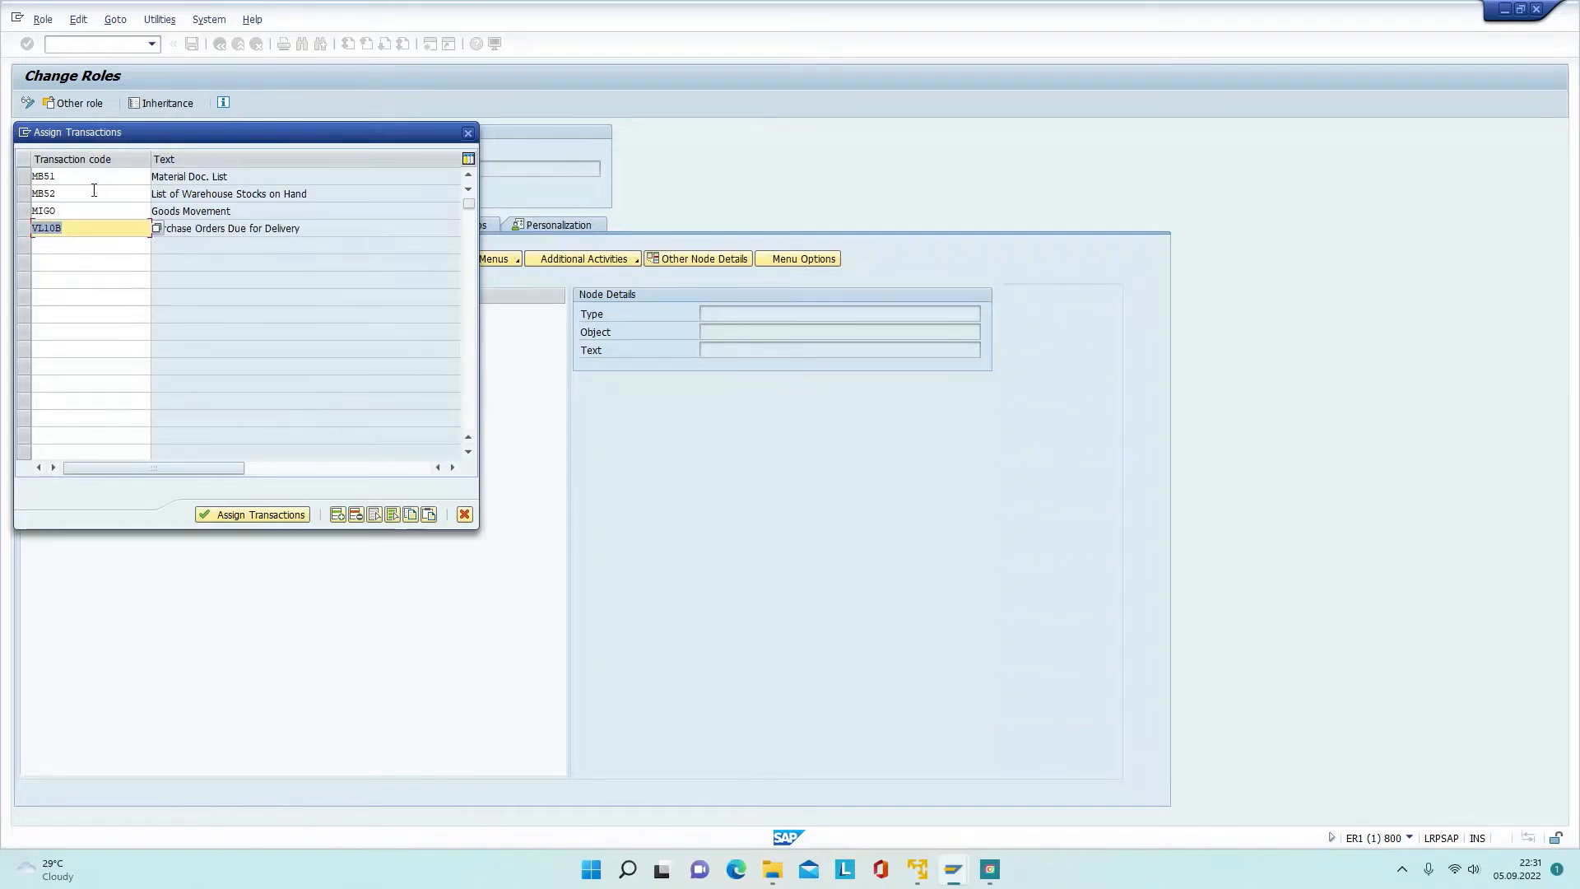
key(Return)
text(VF01)
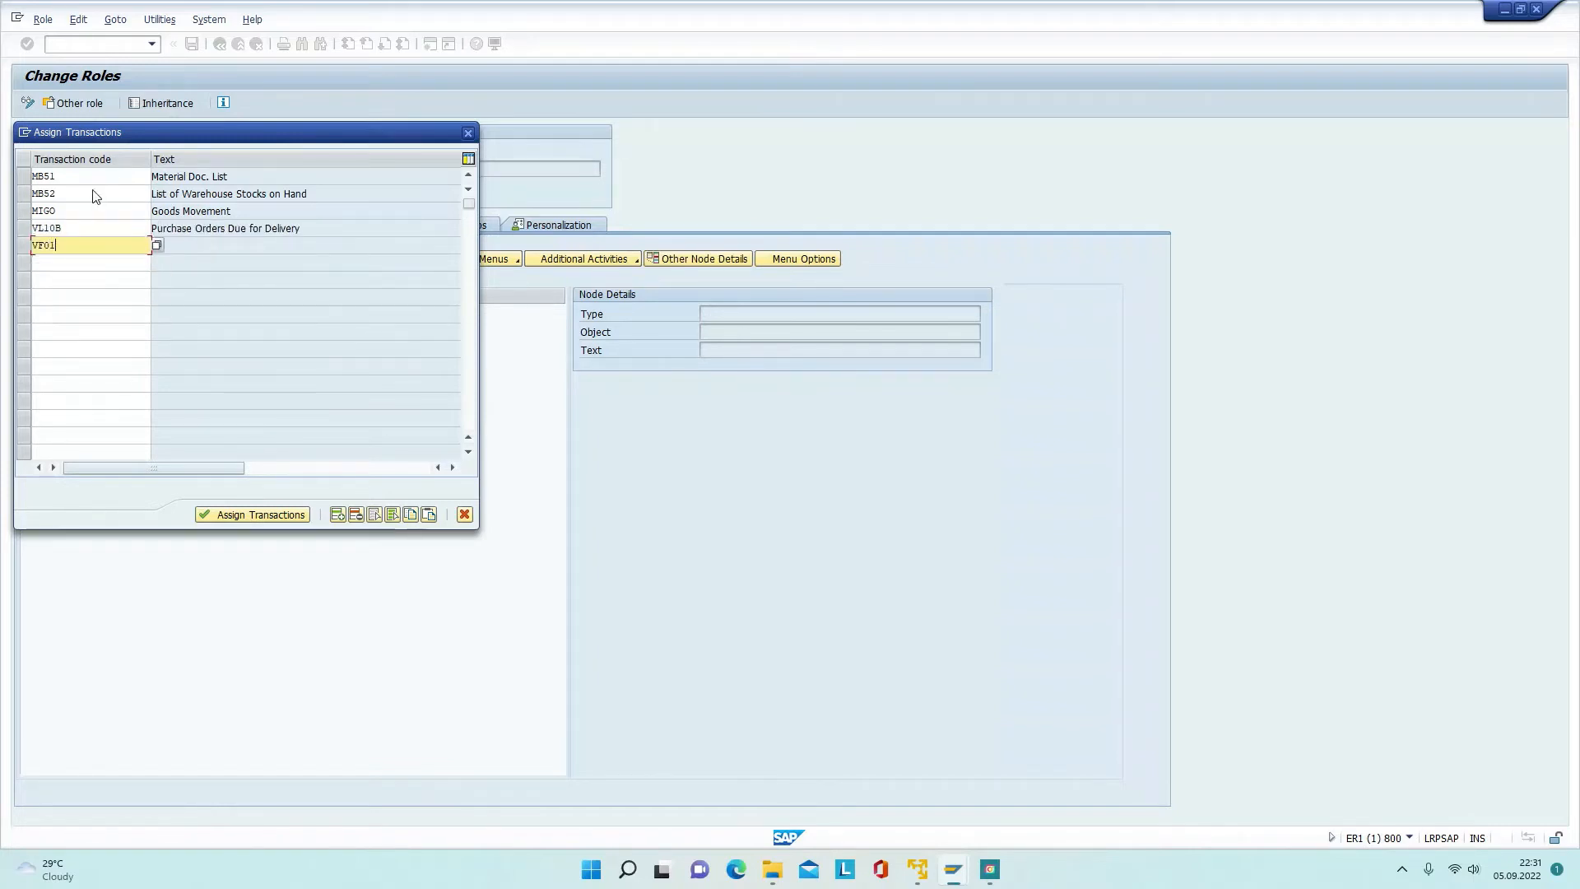
key(Return)
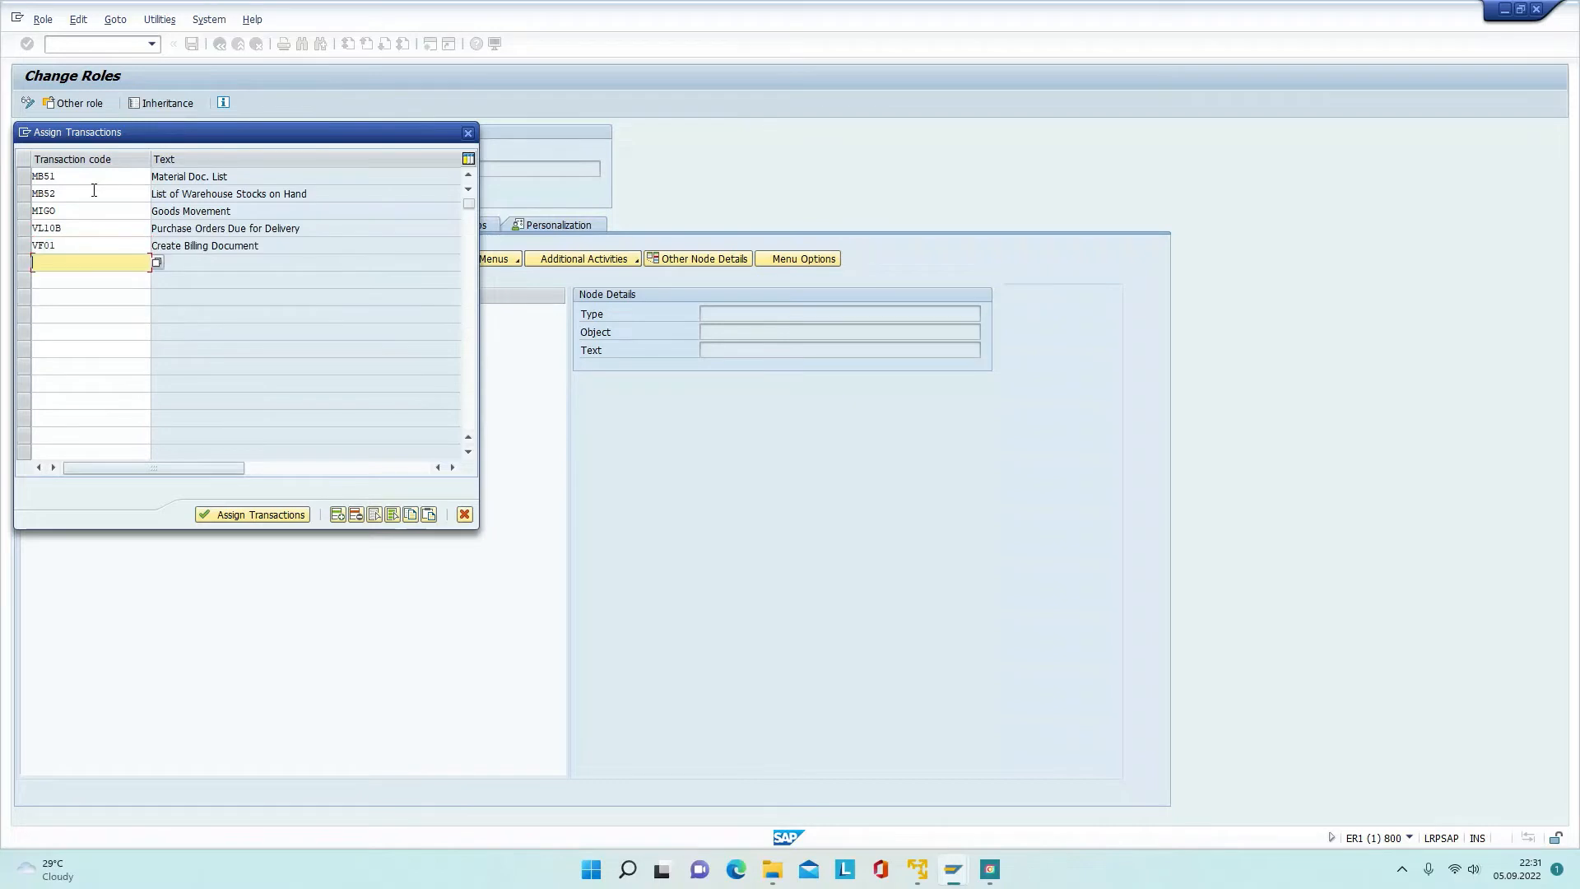
Step: Add VF02, VL02N, ME21N, ME22N, ME23N and MMBE, then assign all transactions to the menu
text(VF02)
key(Return)
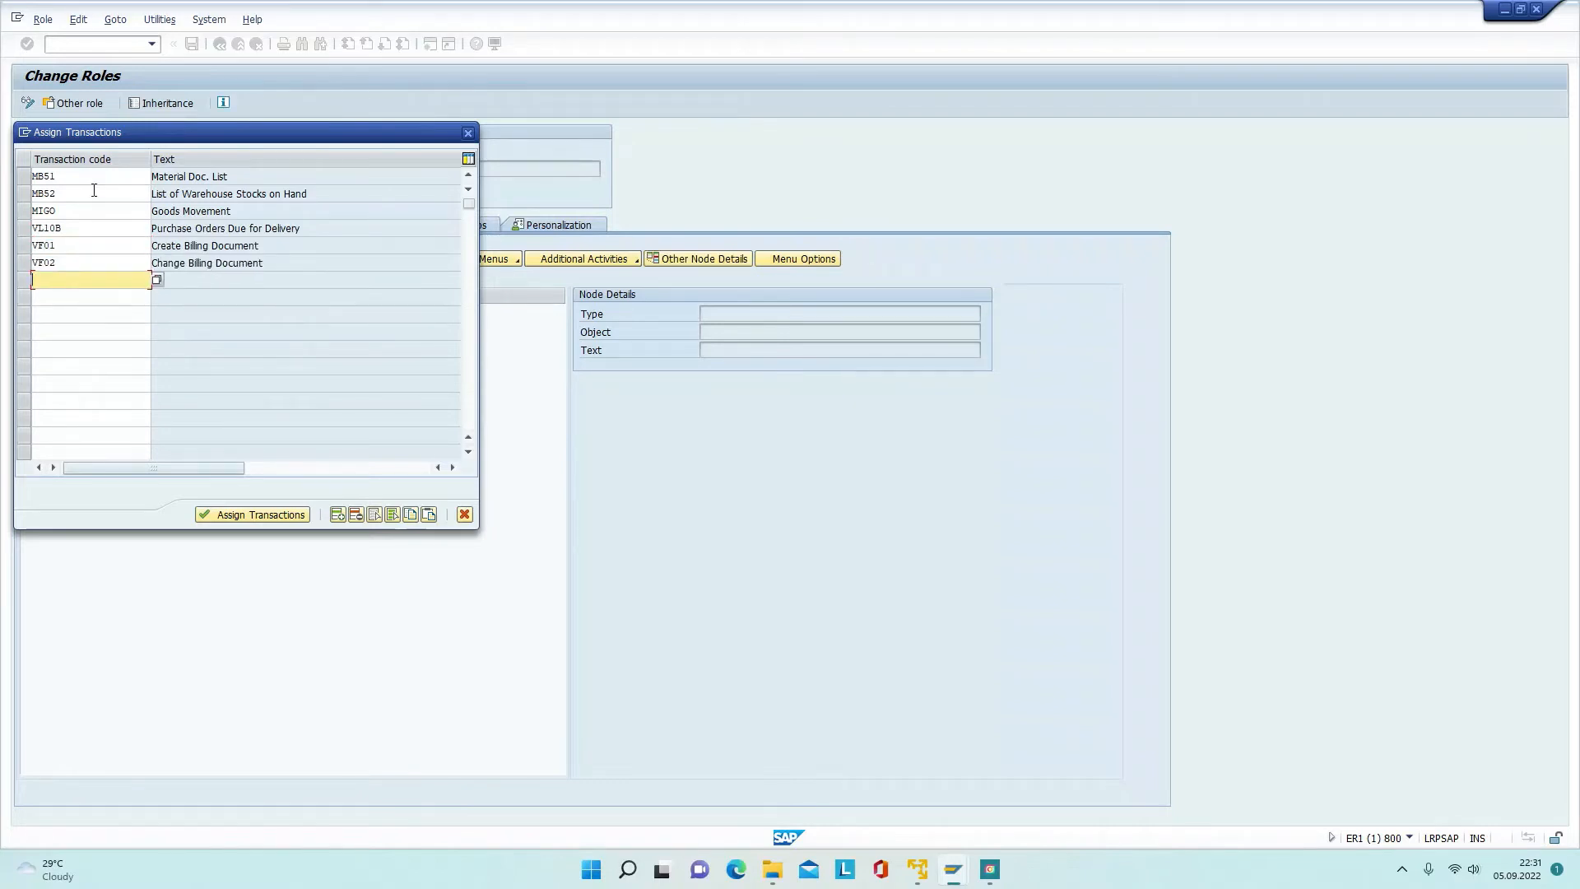
text(VL02N)
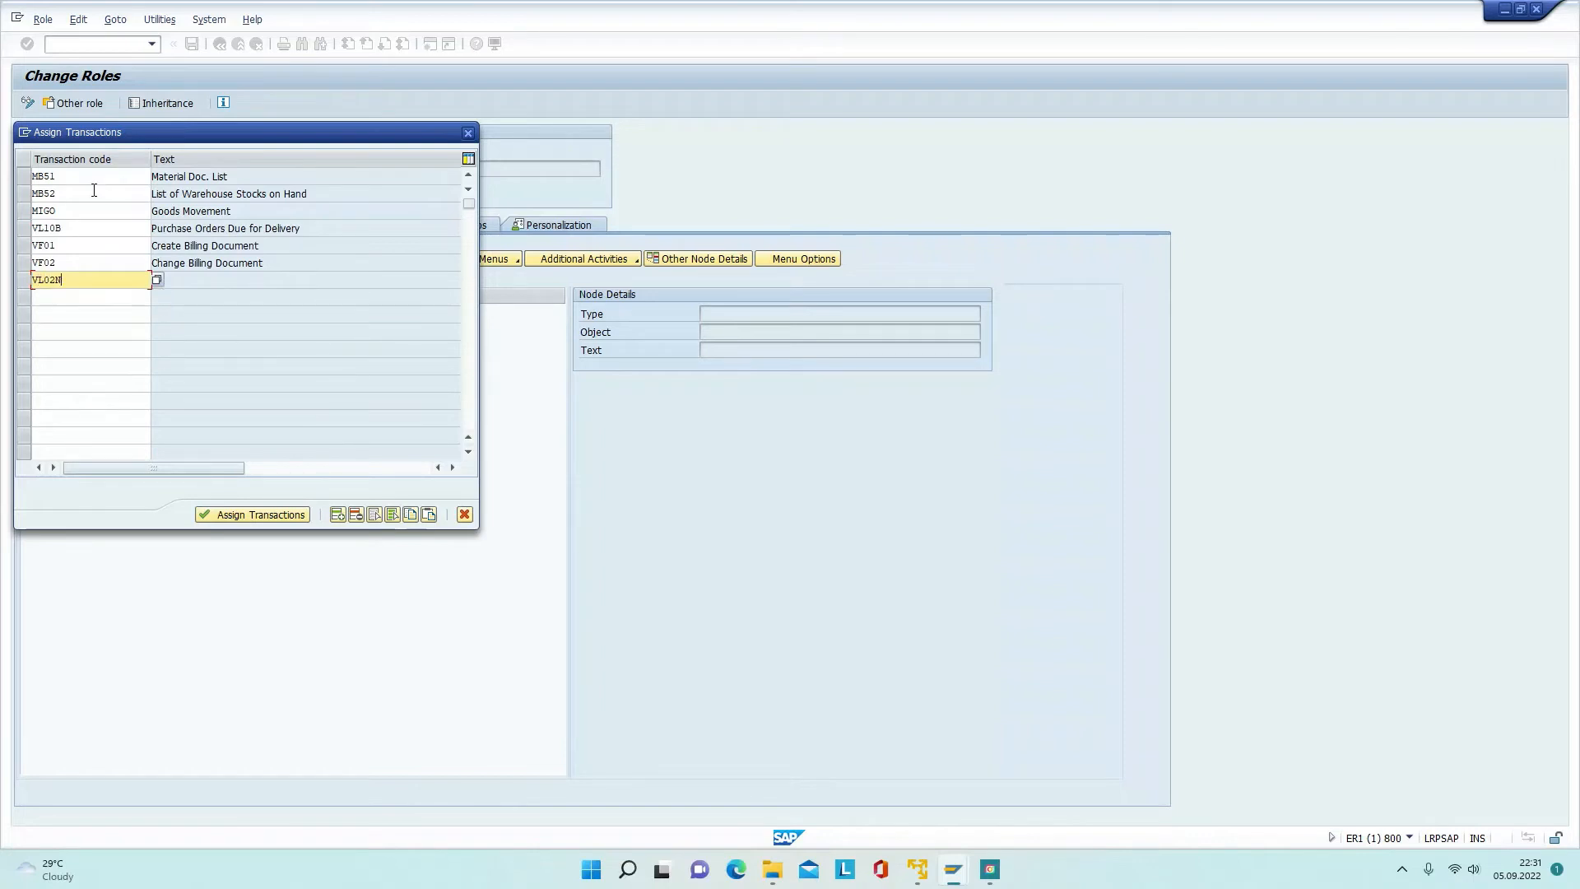
key(Return)
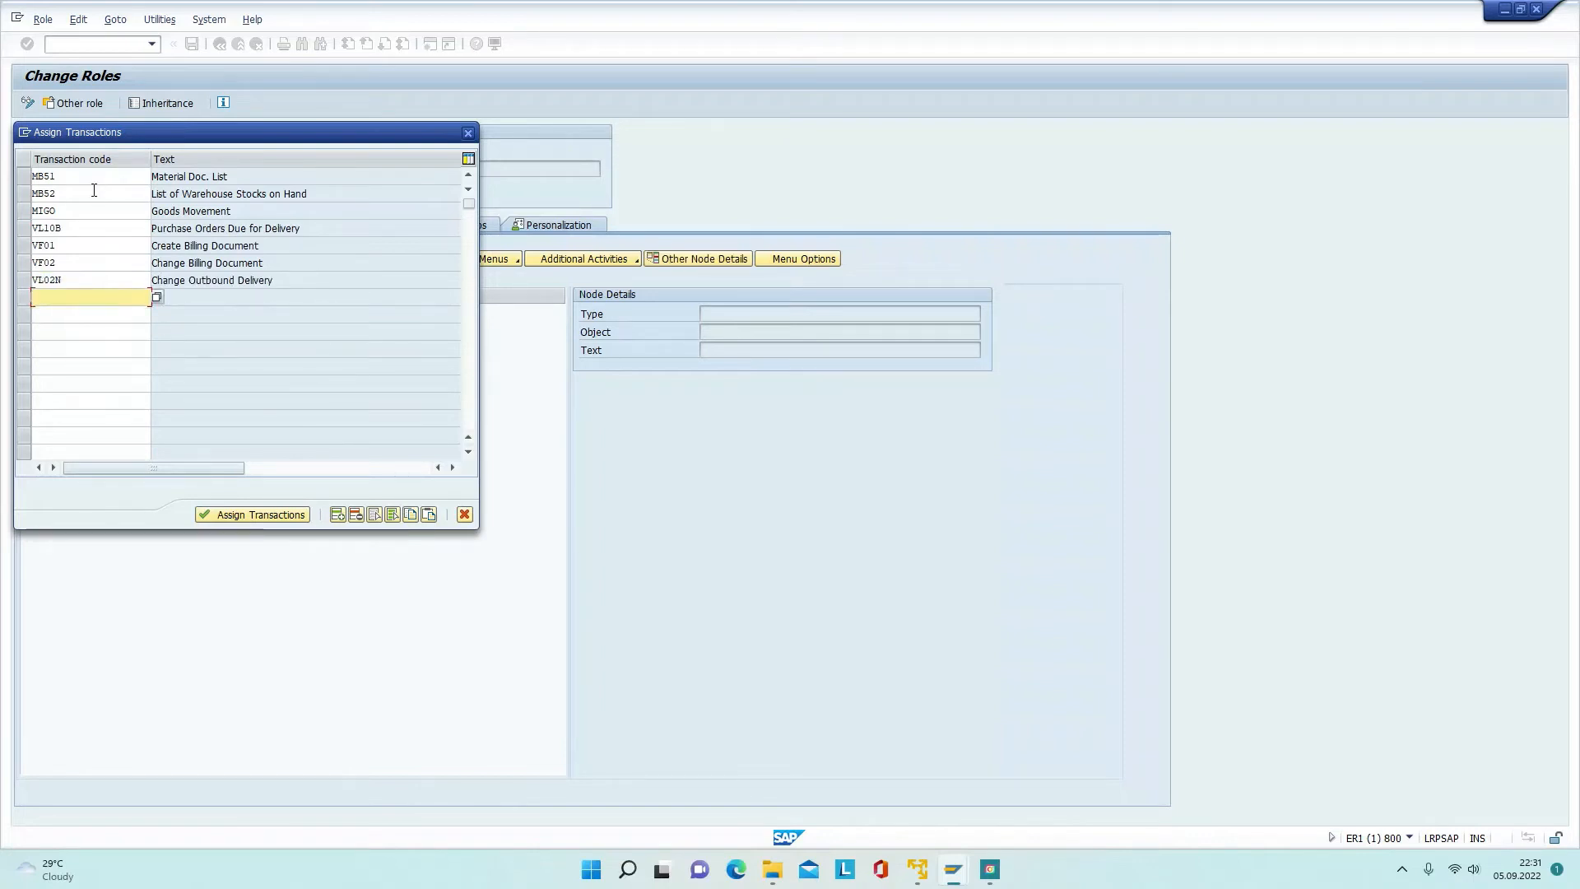
text(ME21N)
key(Return)
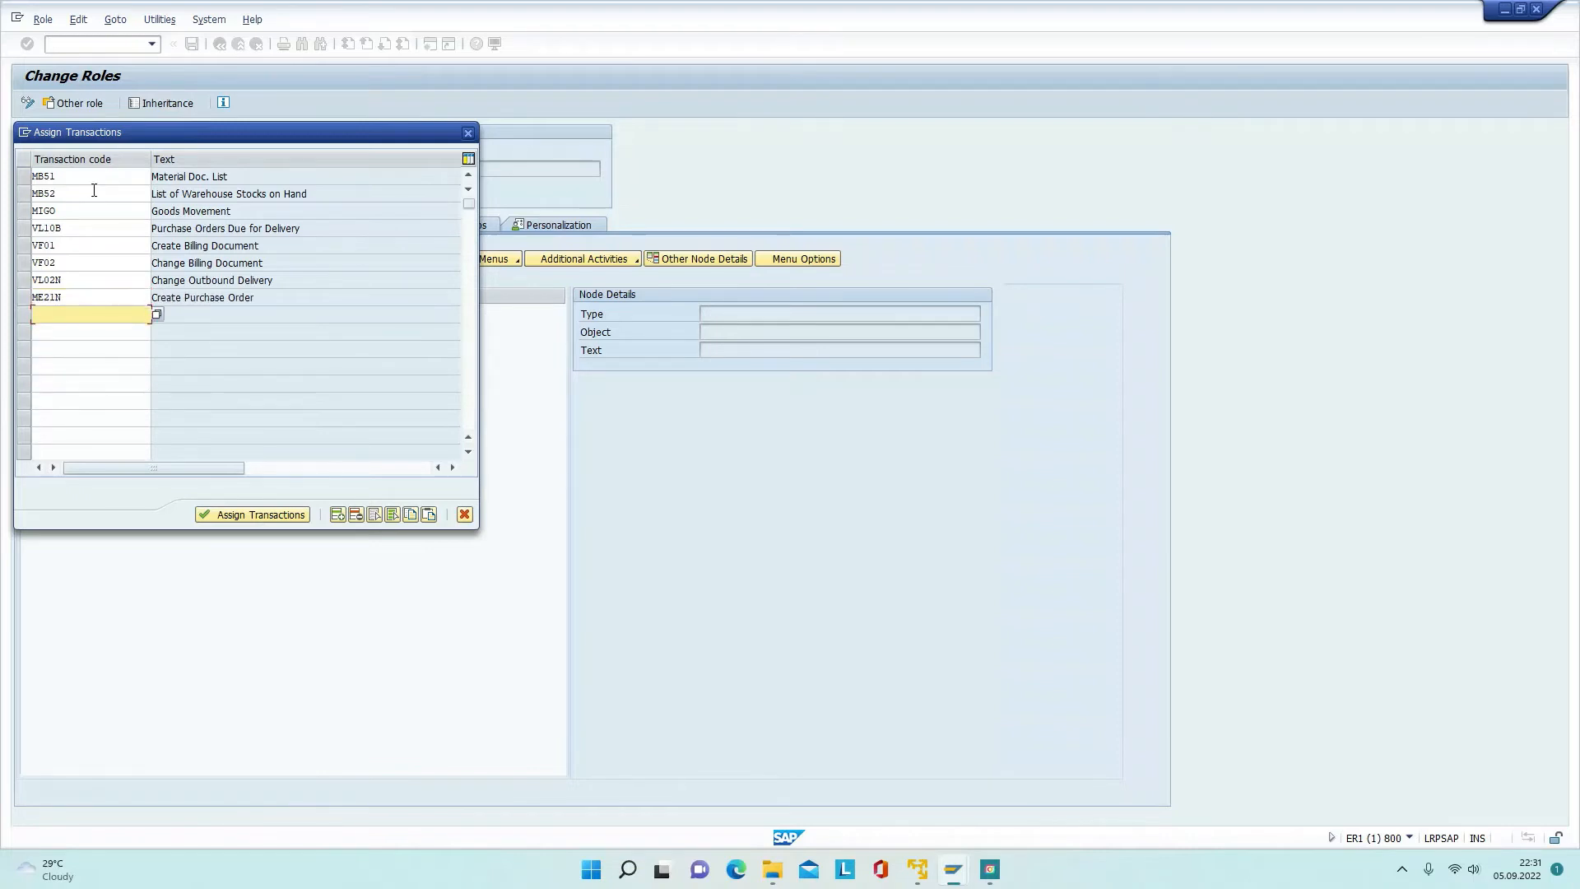
text(ME22N)
key(Return)
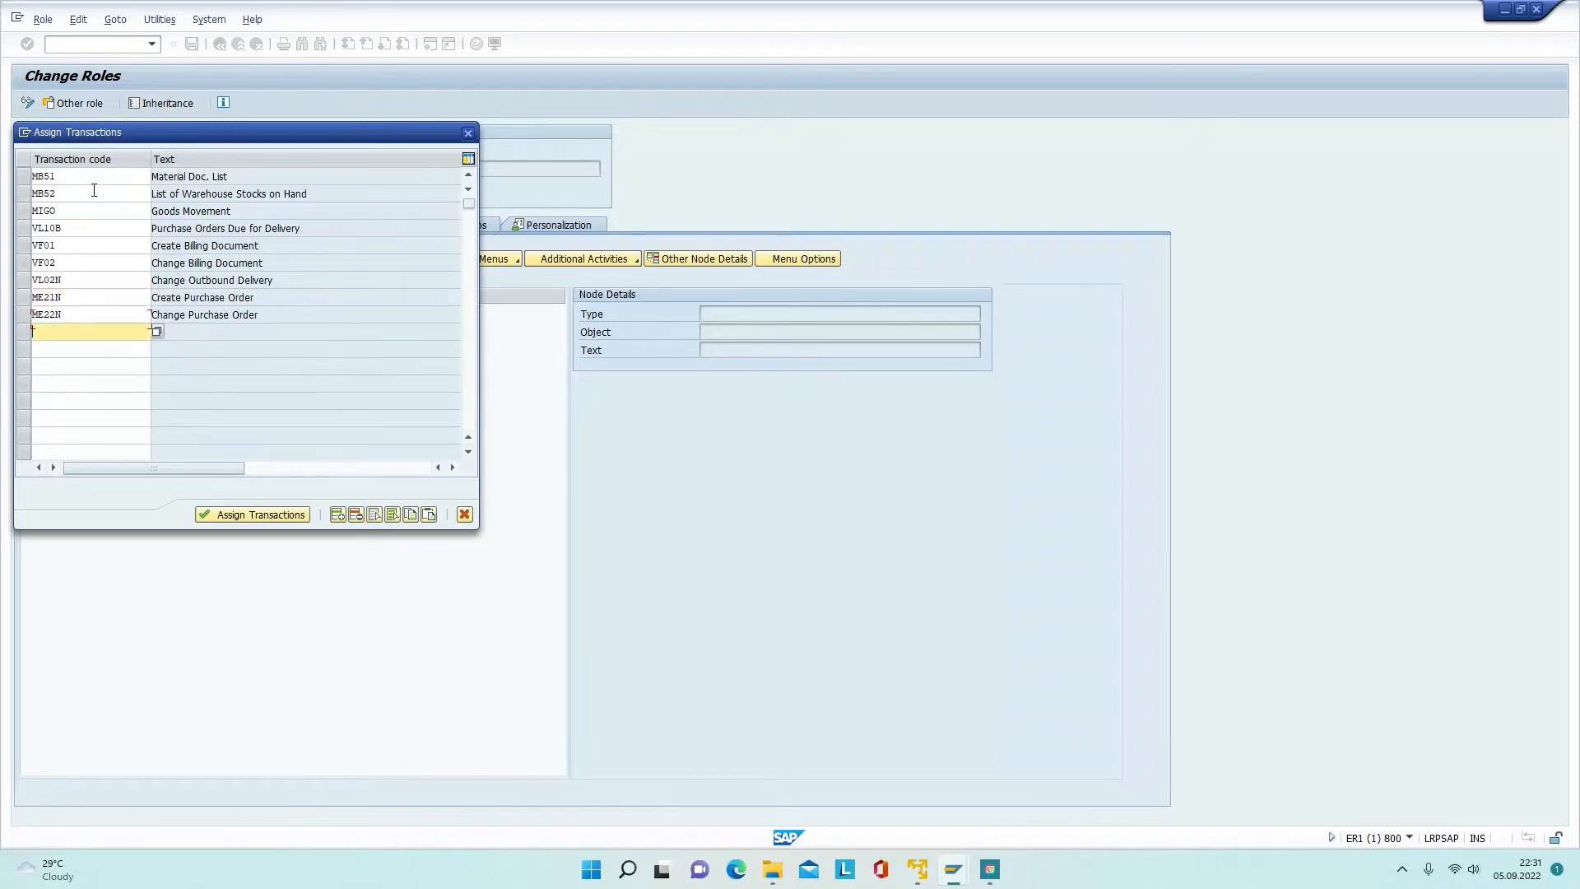
text(ME23N)
key(Return)
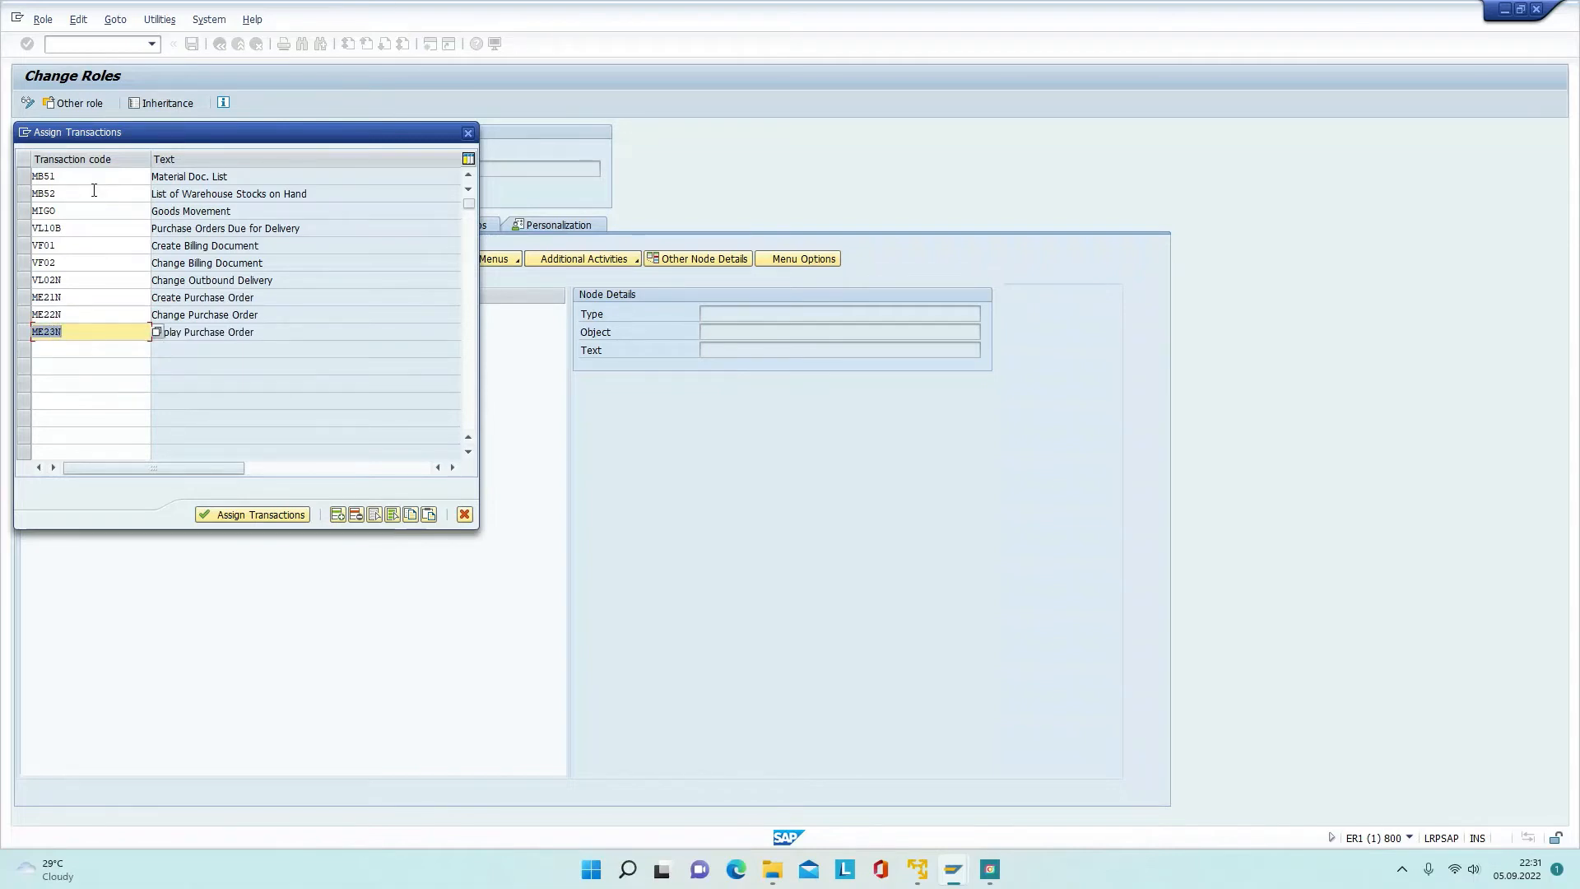
text(MMBE)
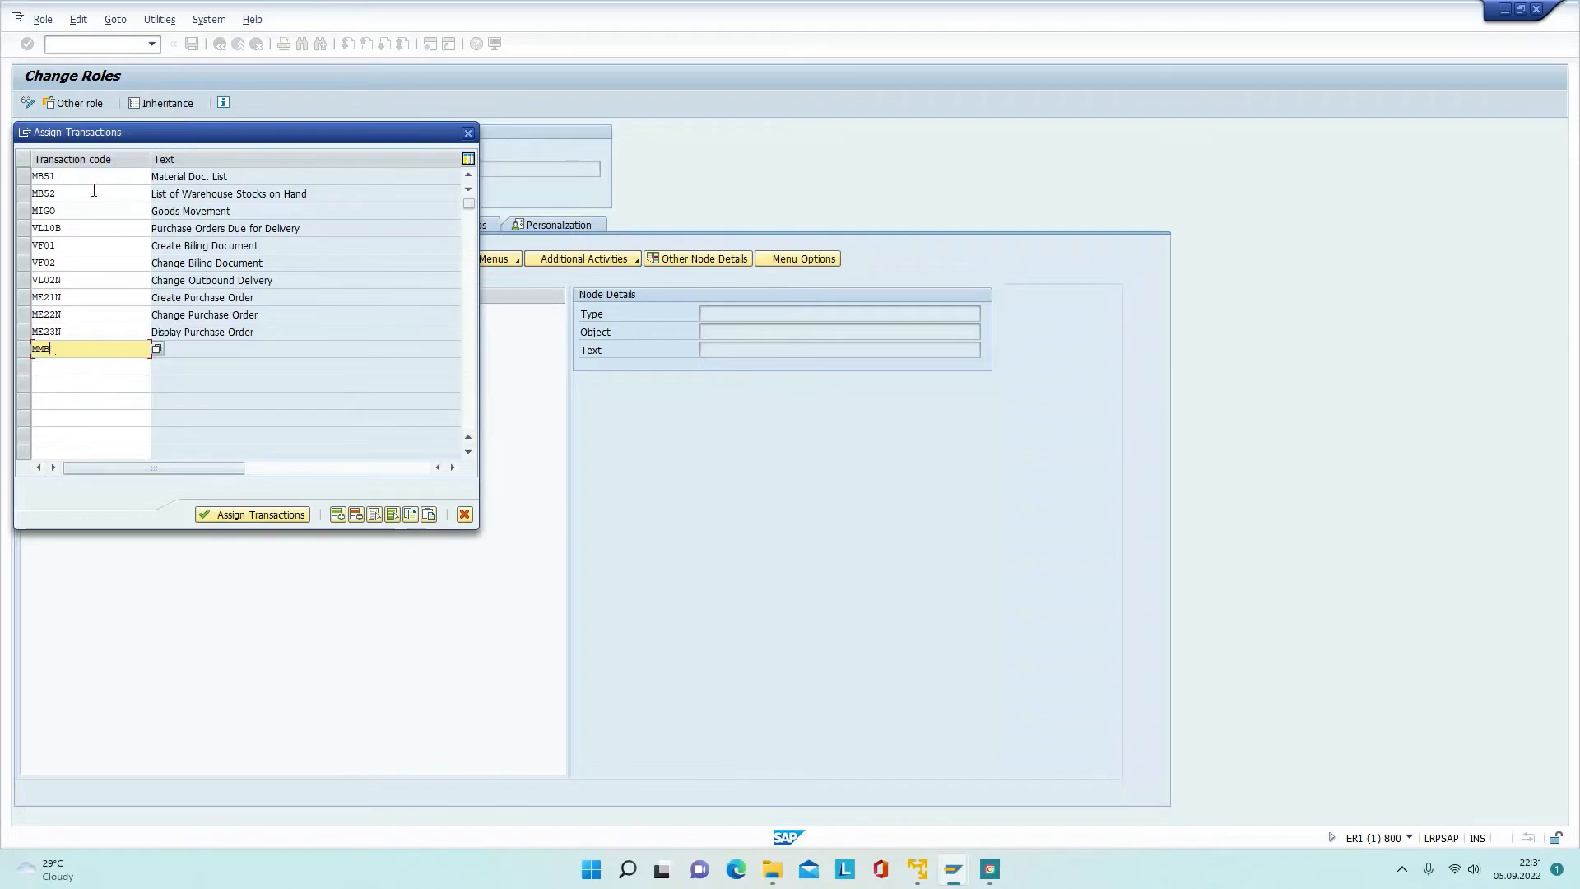
key(Return)
click(258, 514)
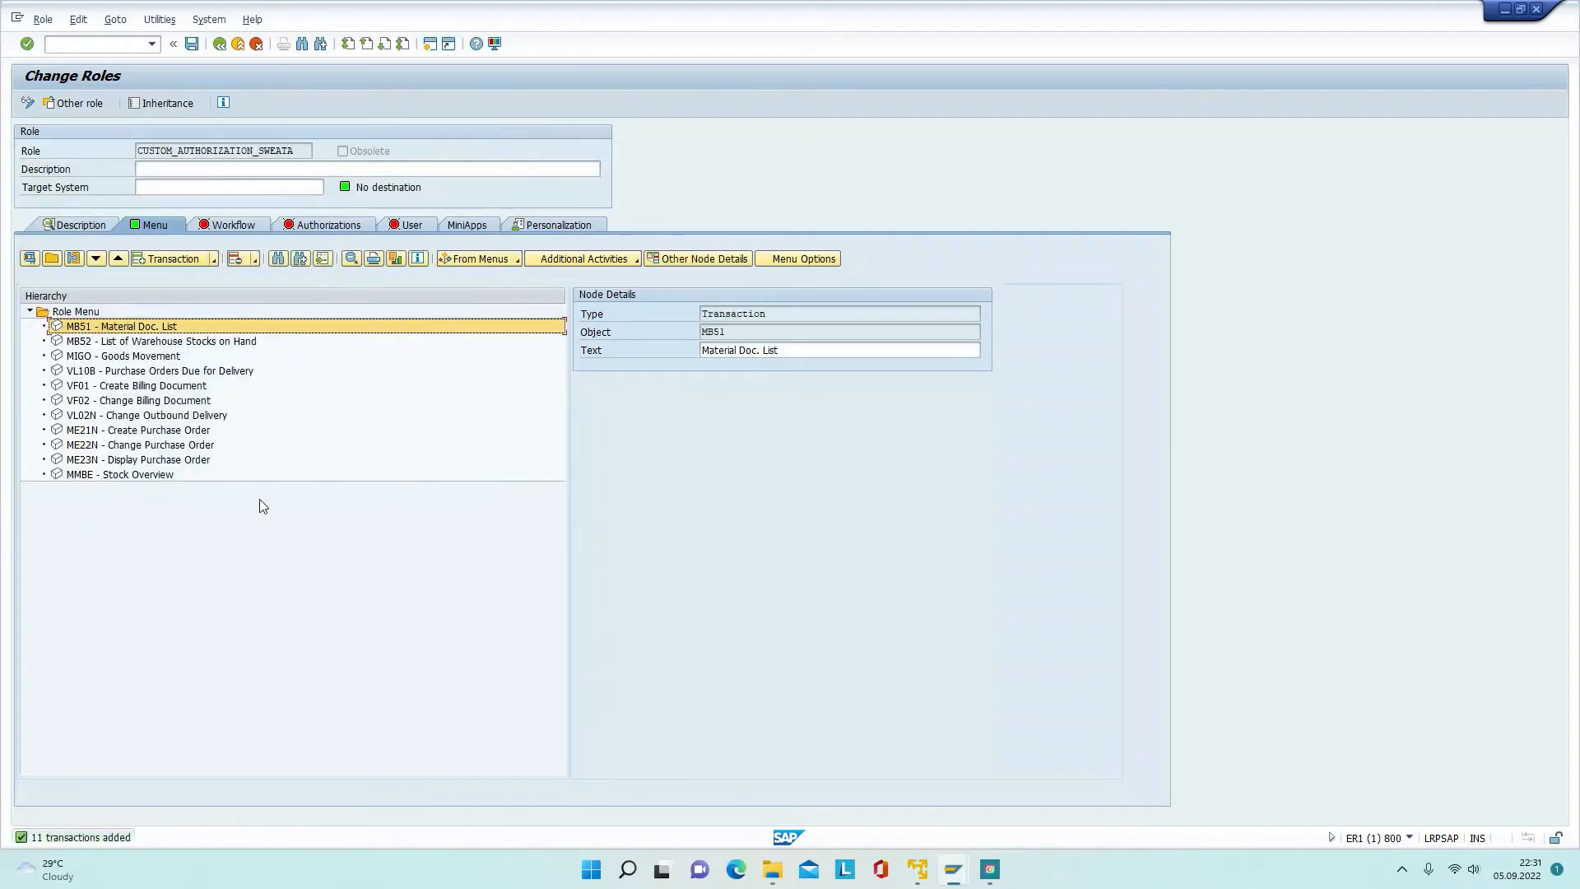
Step: Save the role and give all its organizational levels full authorization
click(314, 224)
click(33, 458)
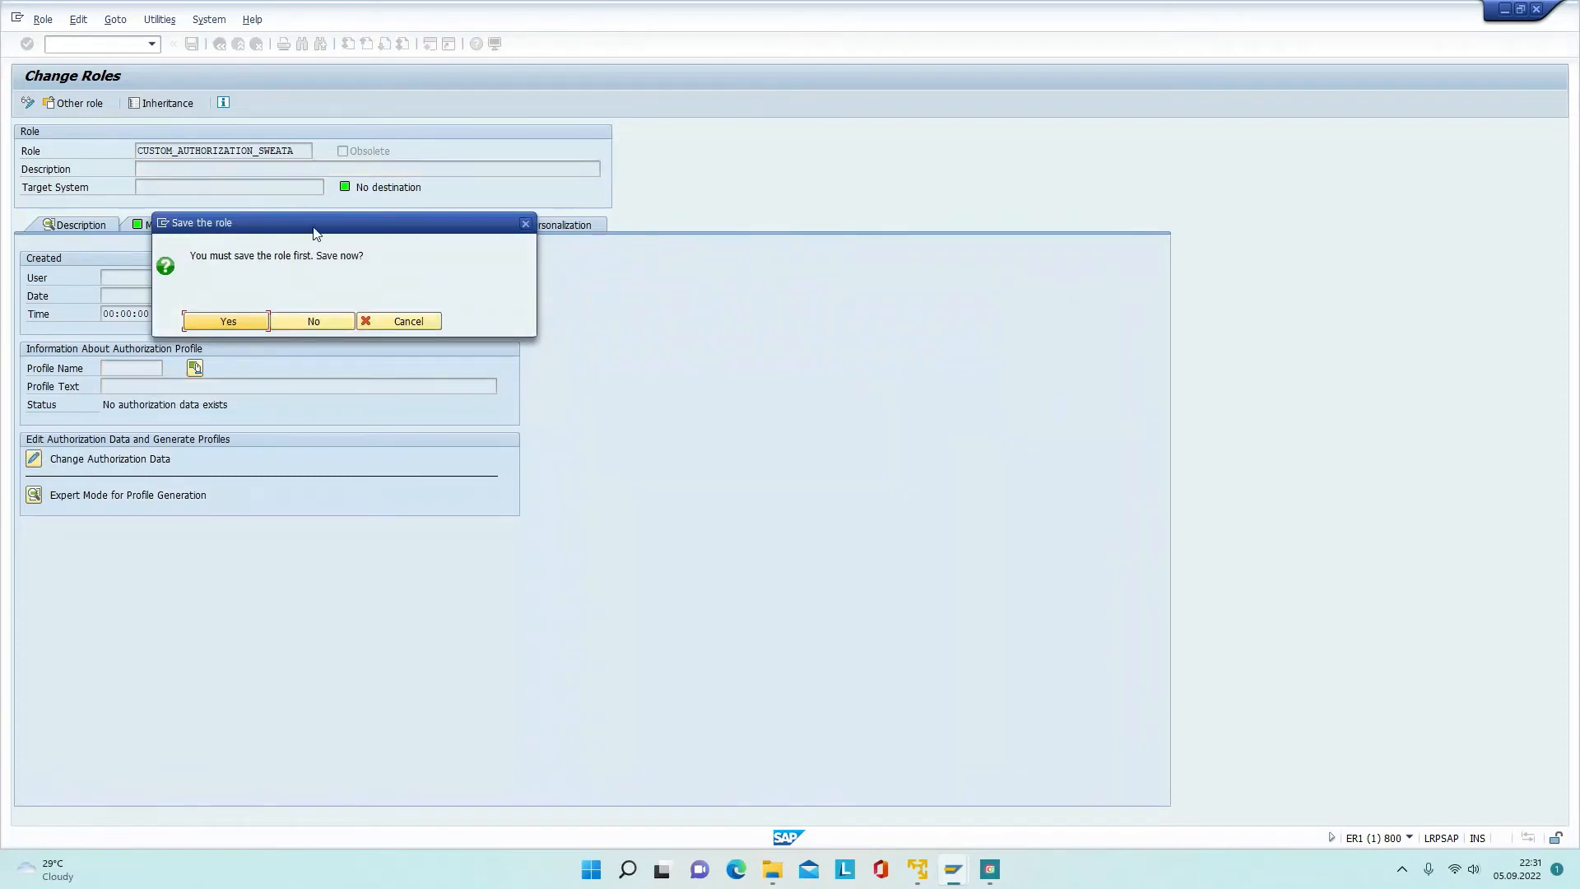
drag(316, 230, 792, 439)
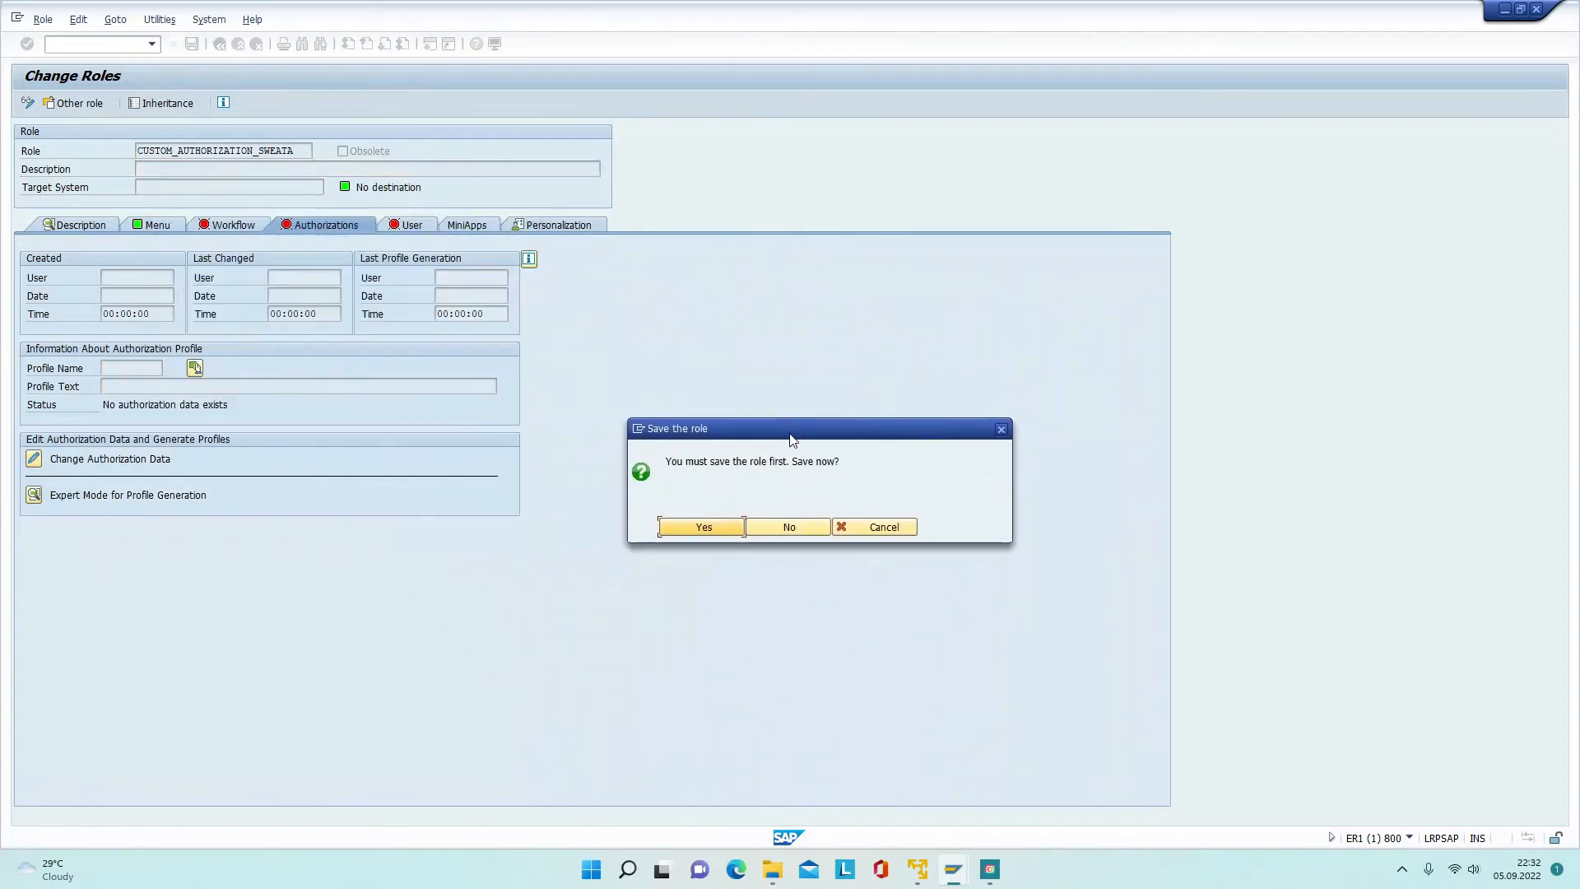
click(685, 532)
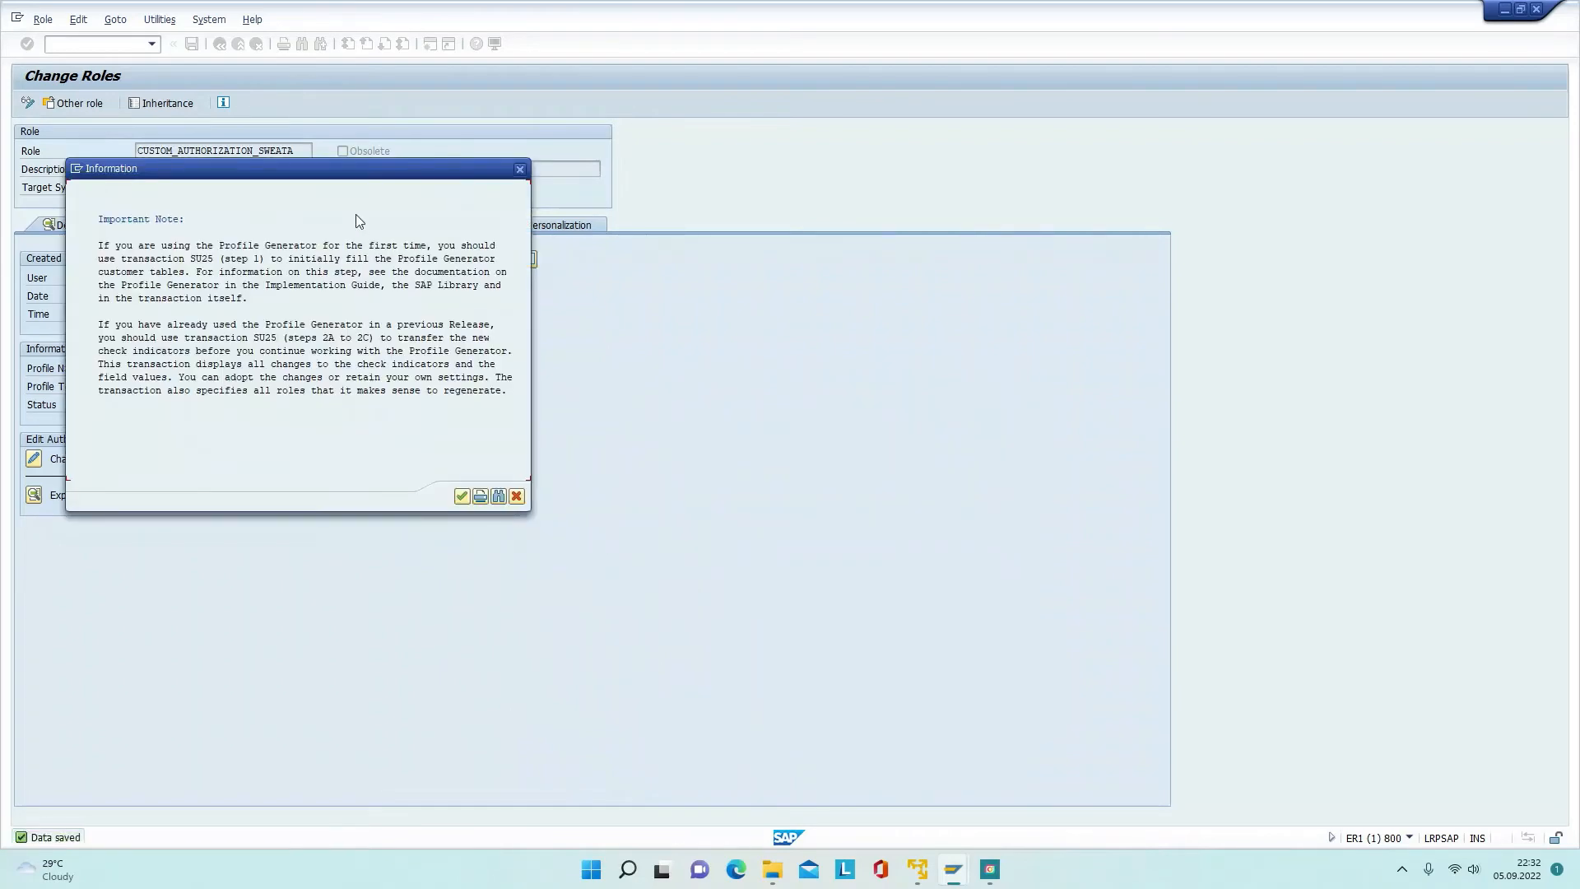
drag(362, 170, 872, 324)
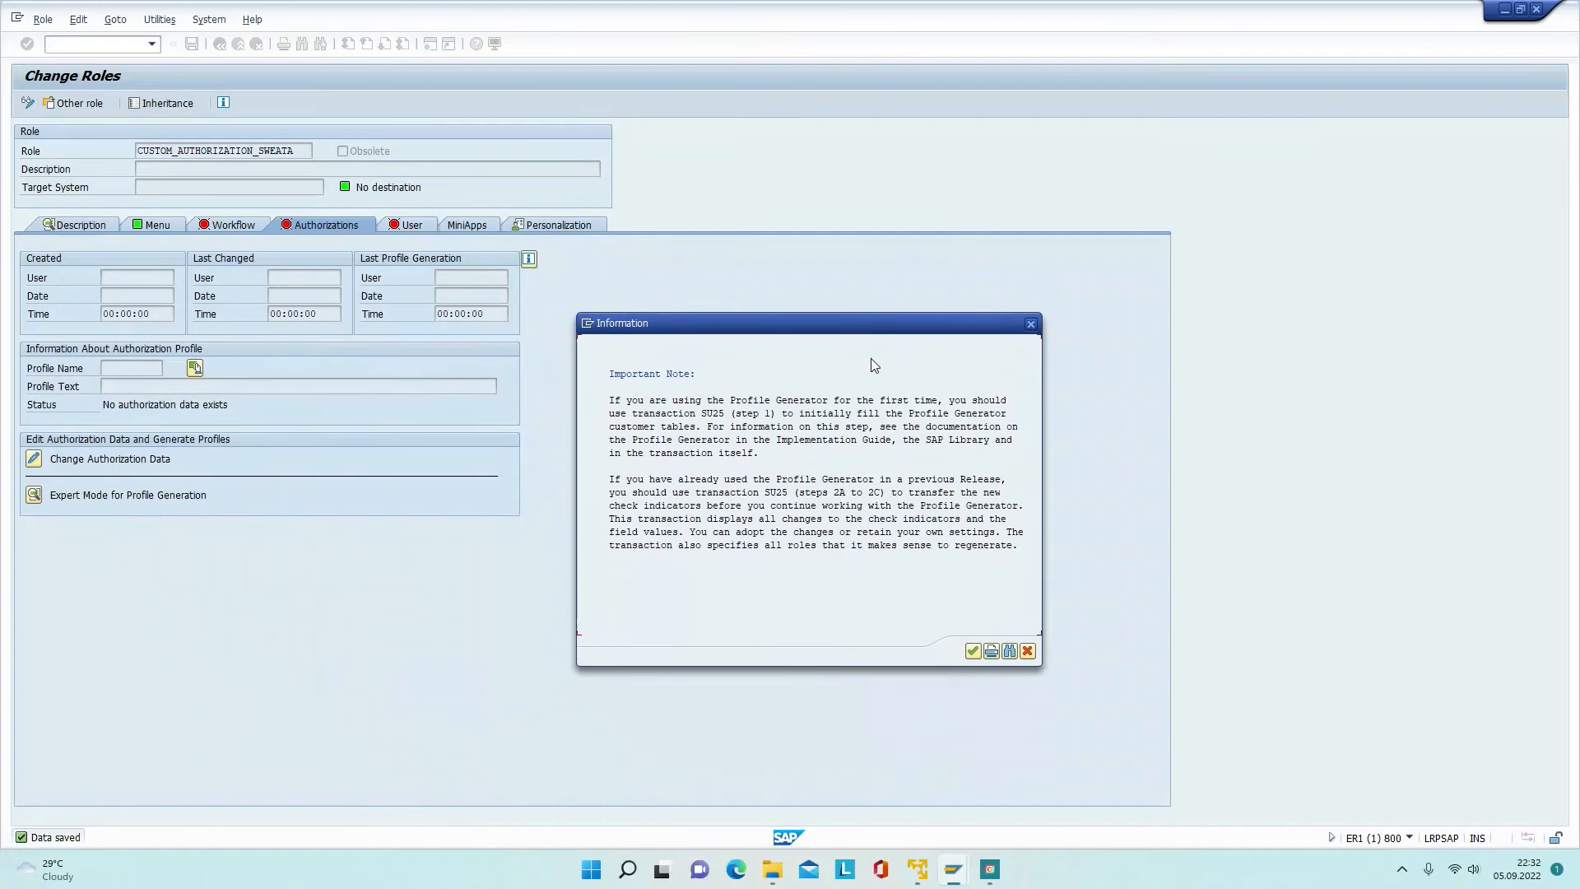
click(973, 652)
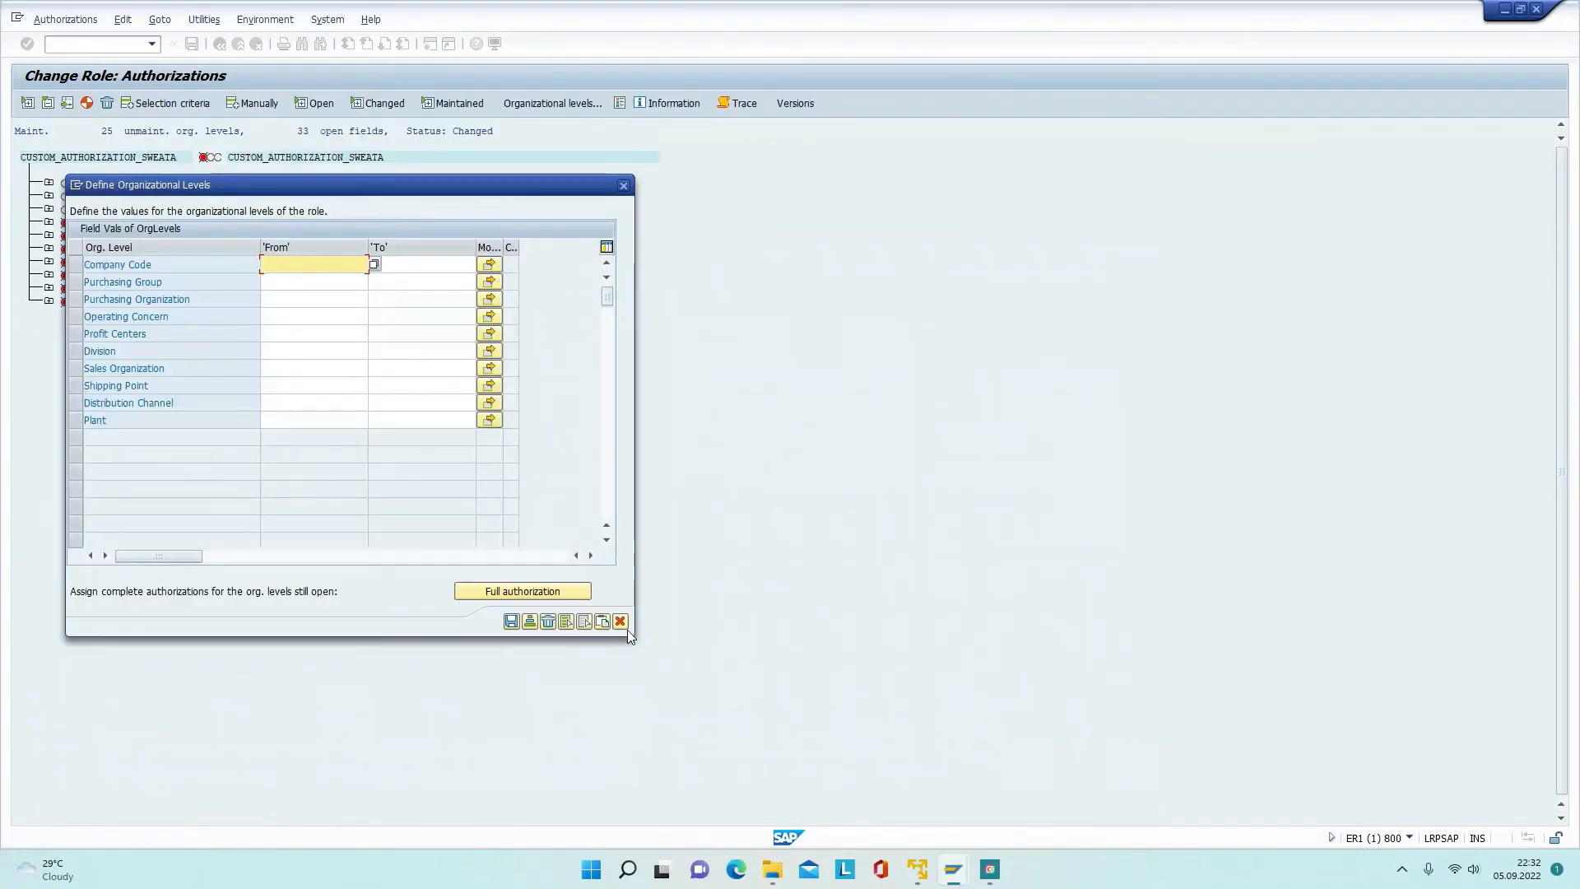
click(490, 590)
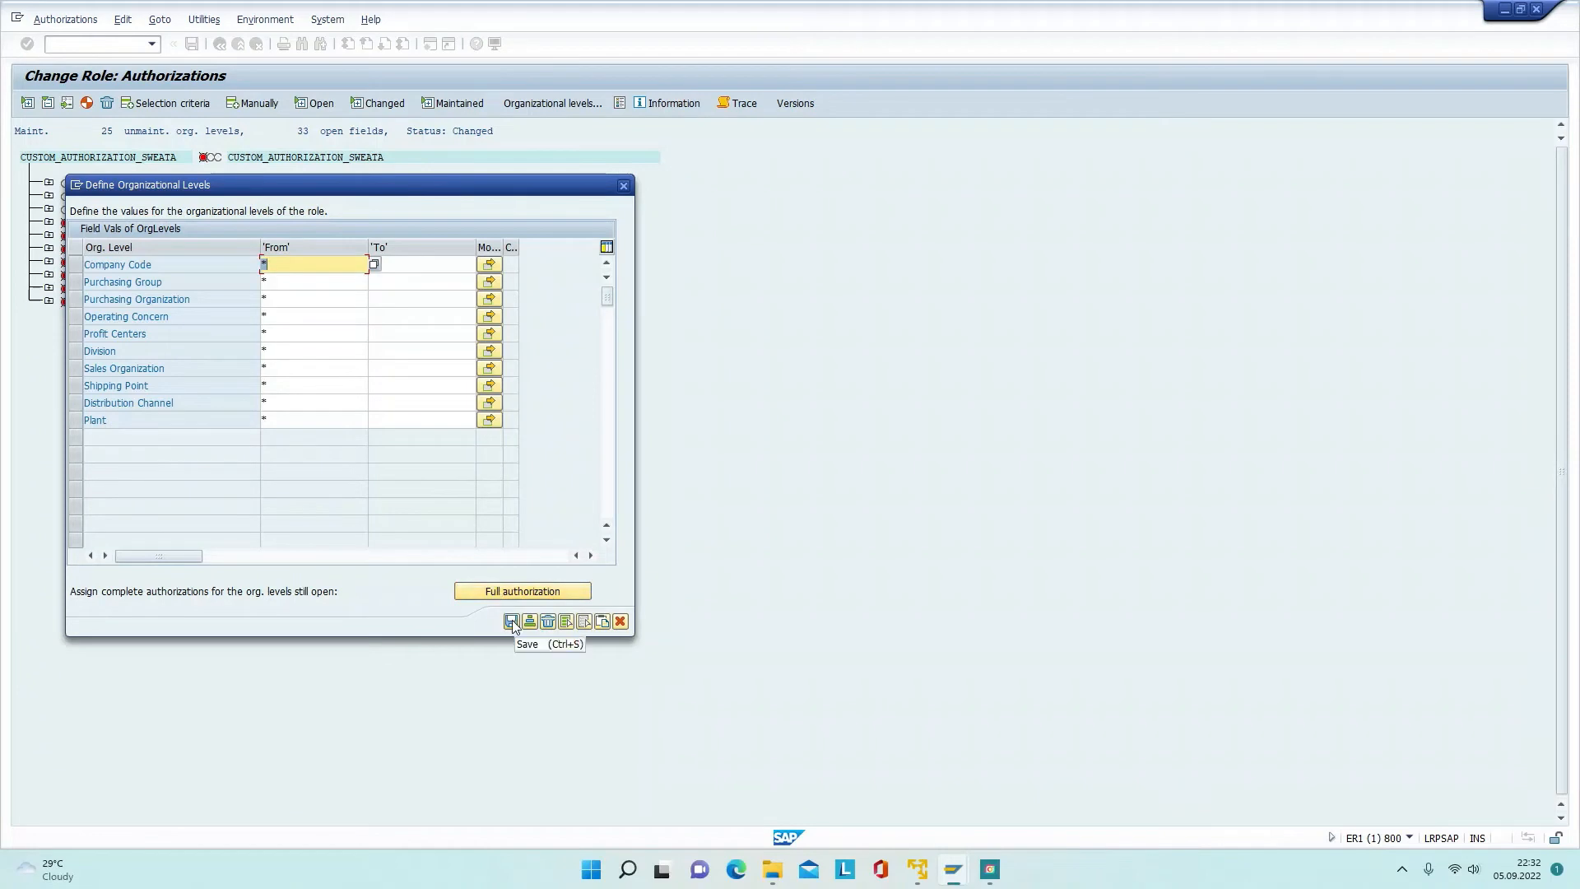
click(512, 621)
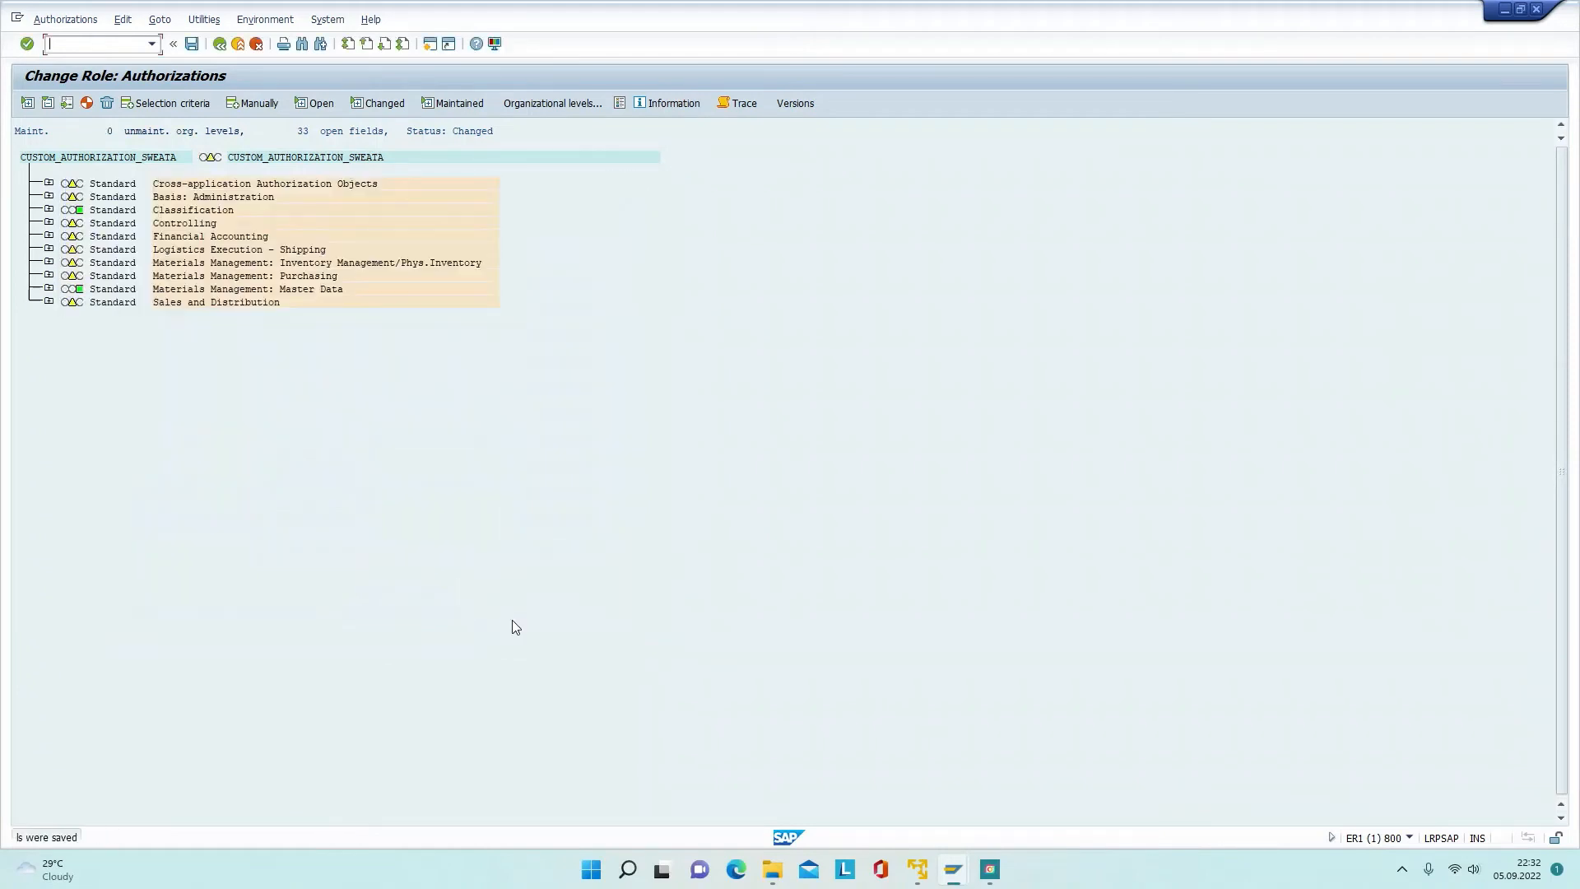
Step: Generate authorization profile T-E1551873, save the authorization data and return to the role
click(87, 102)
drag(326, 204, 780, 431)
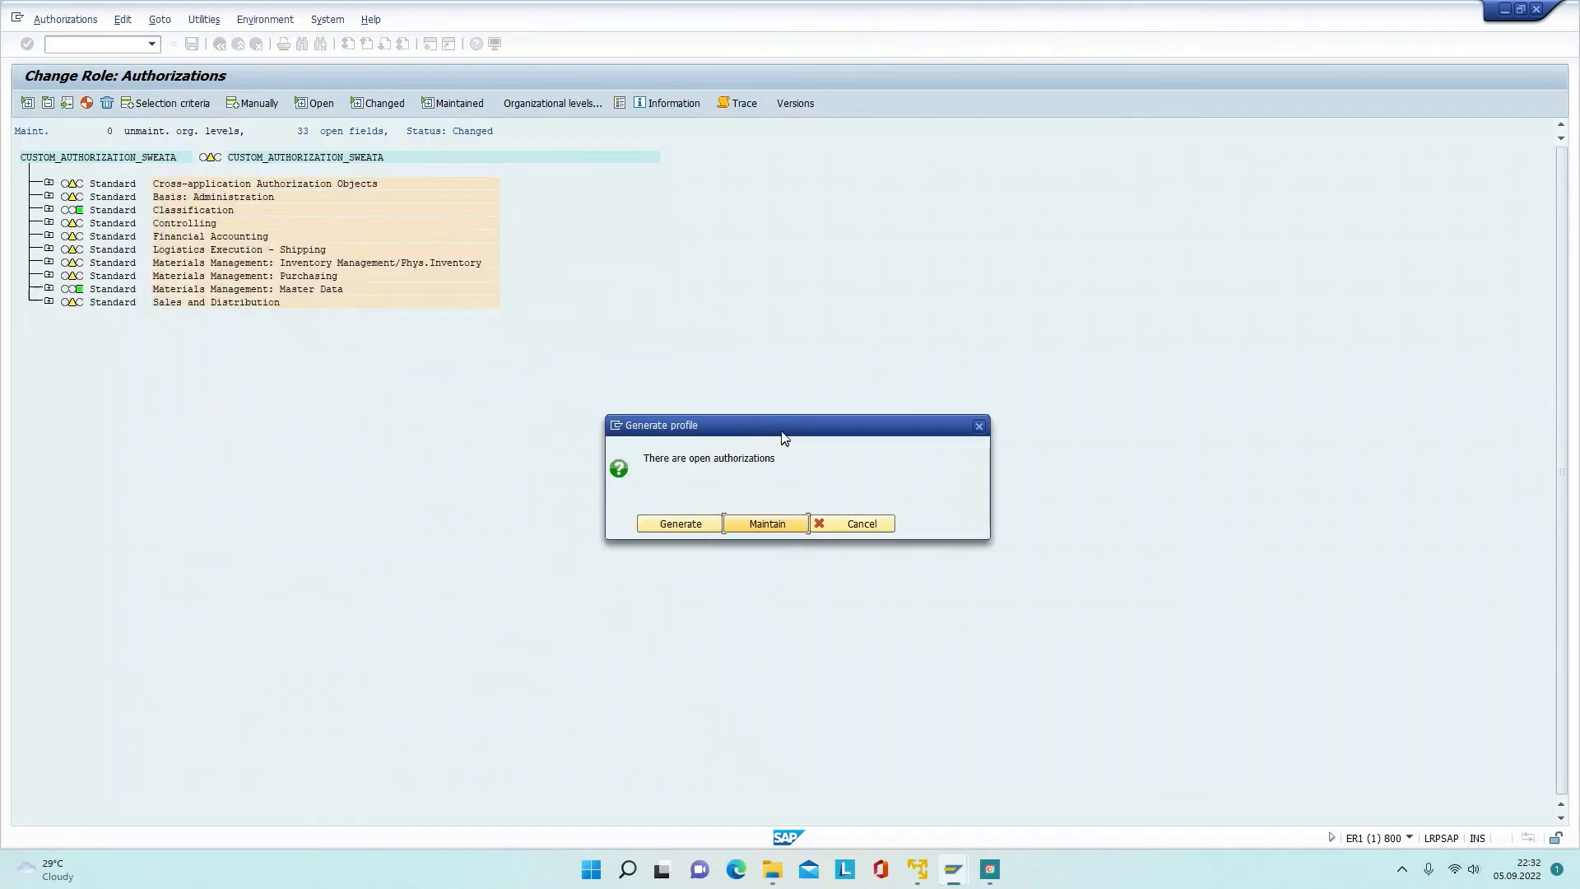
click(680, 524)
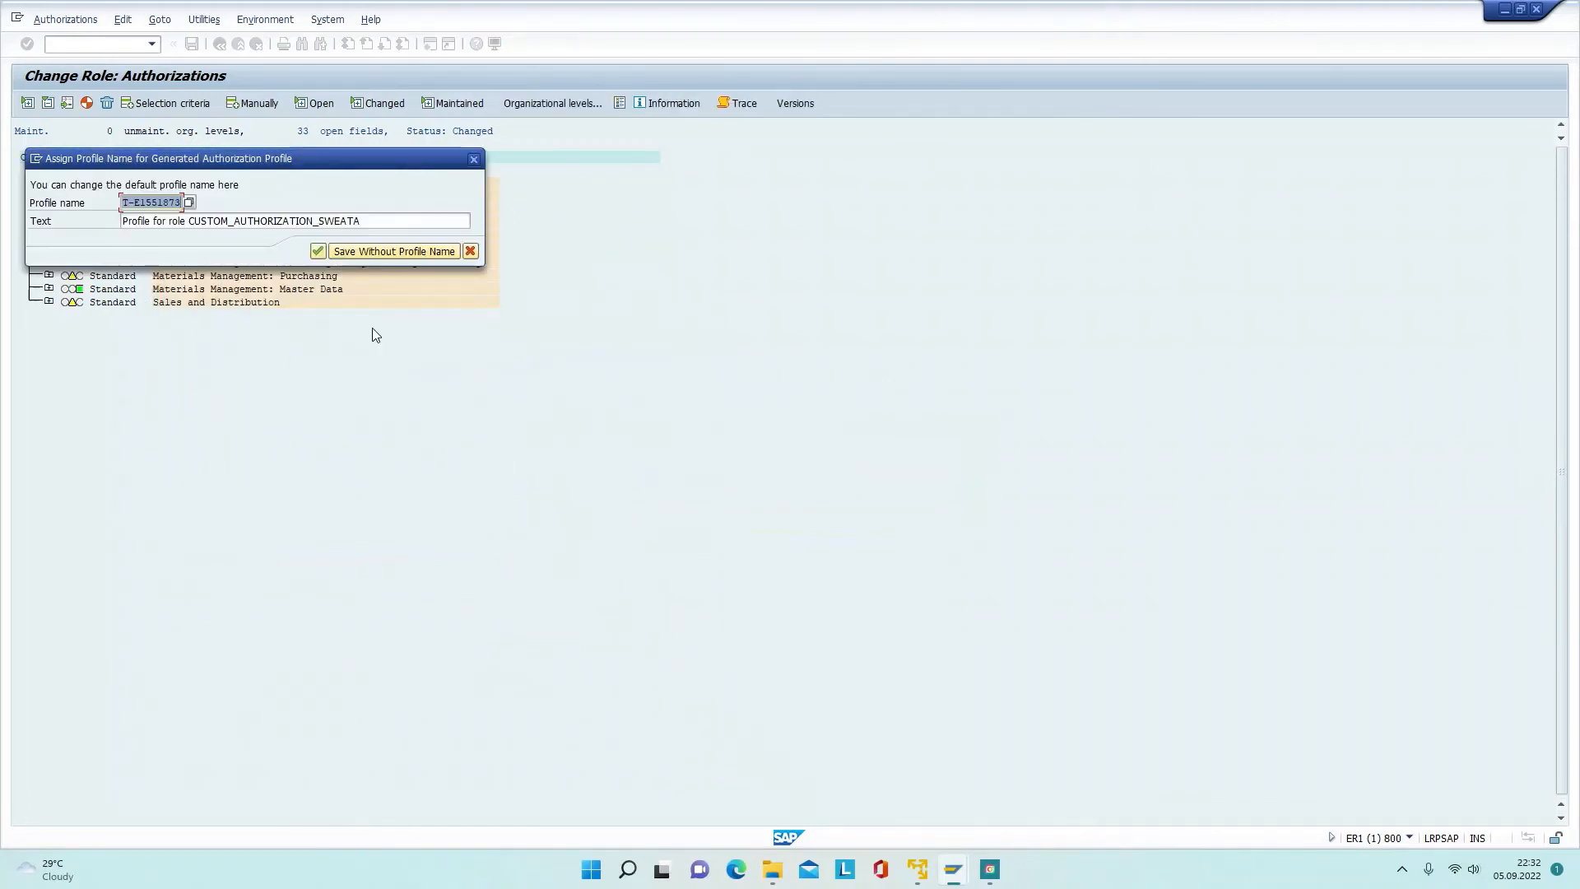
drag(329, 159, 797, 411)
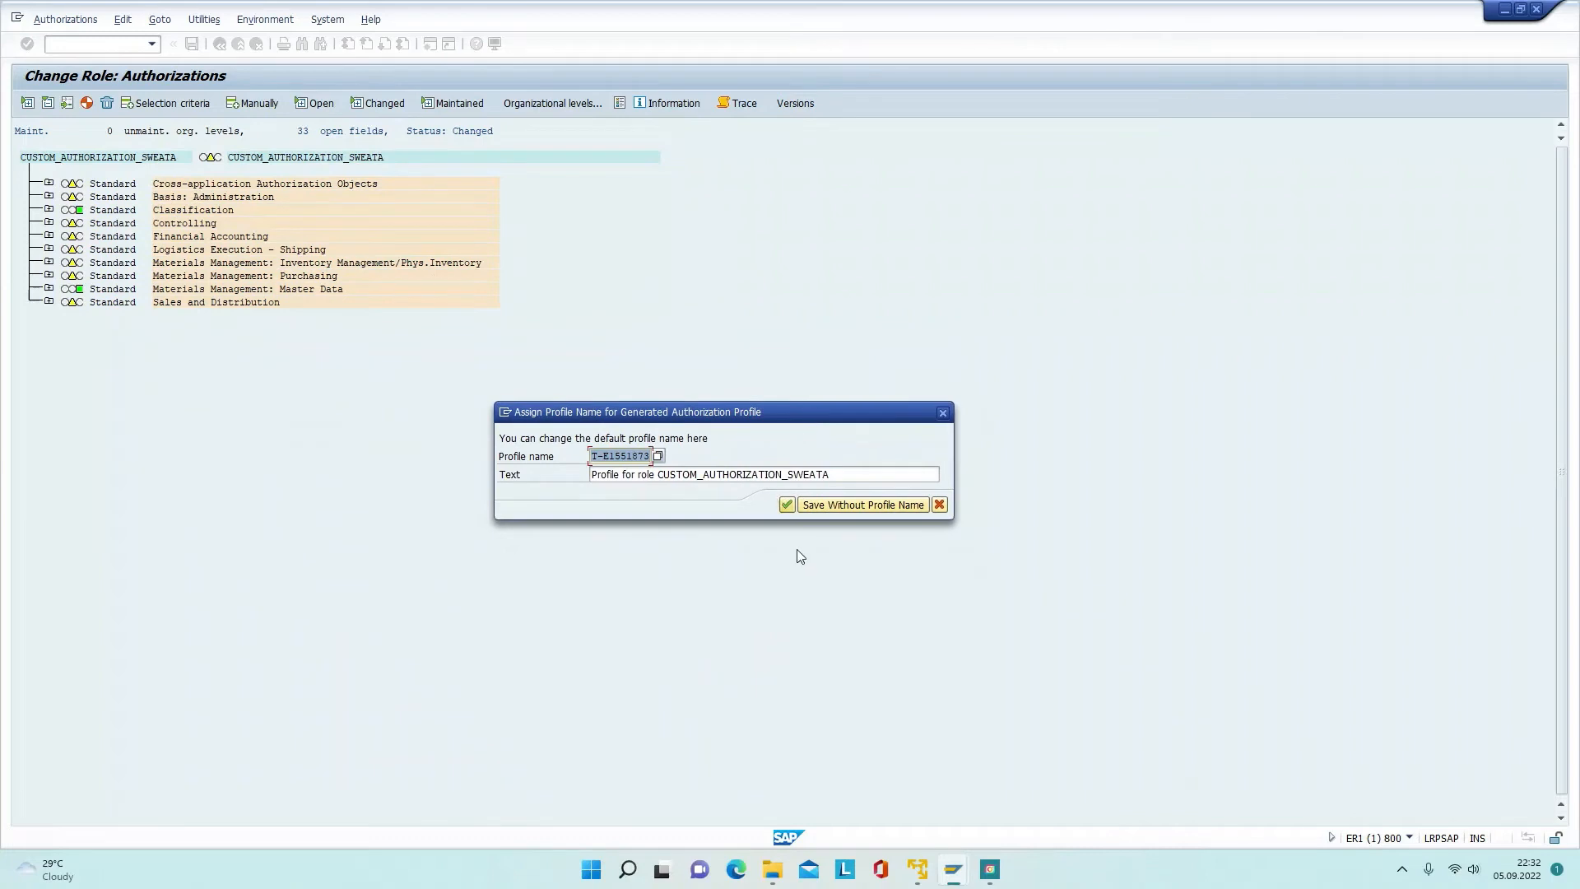
click(787, 506)
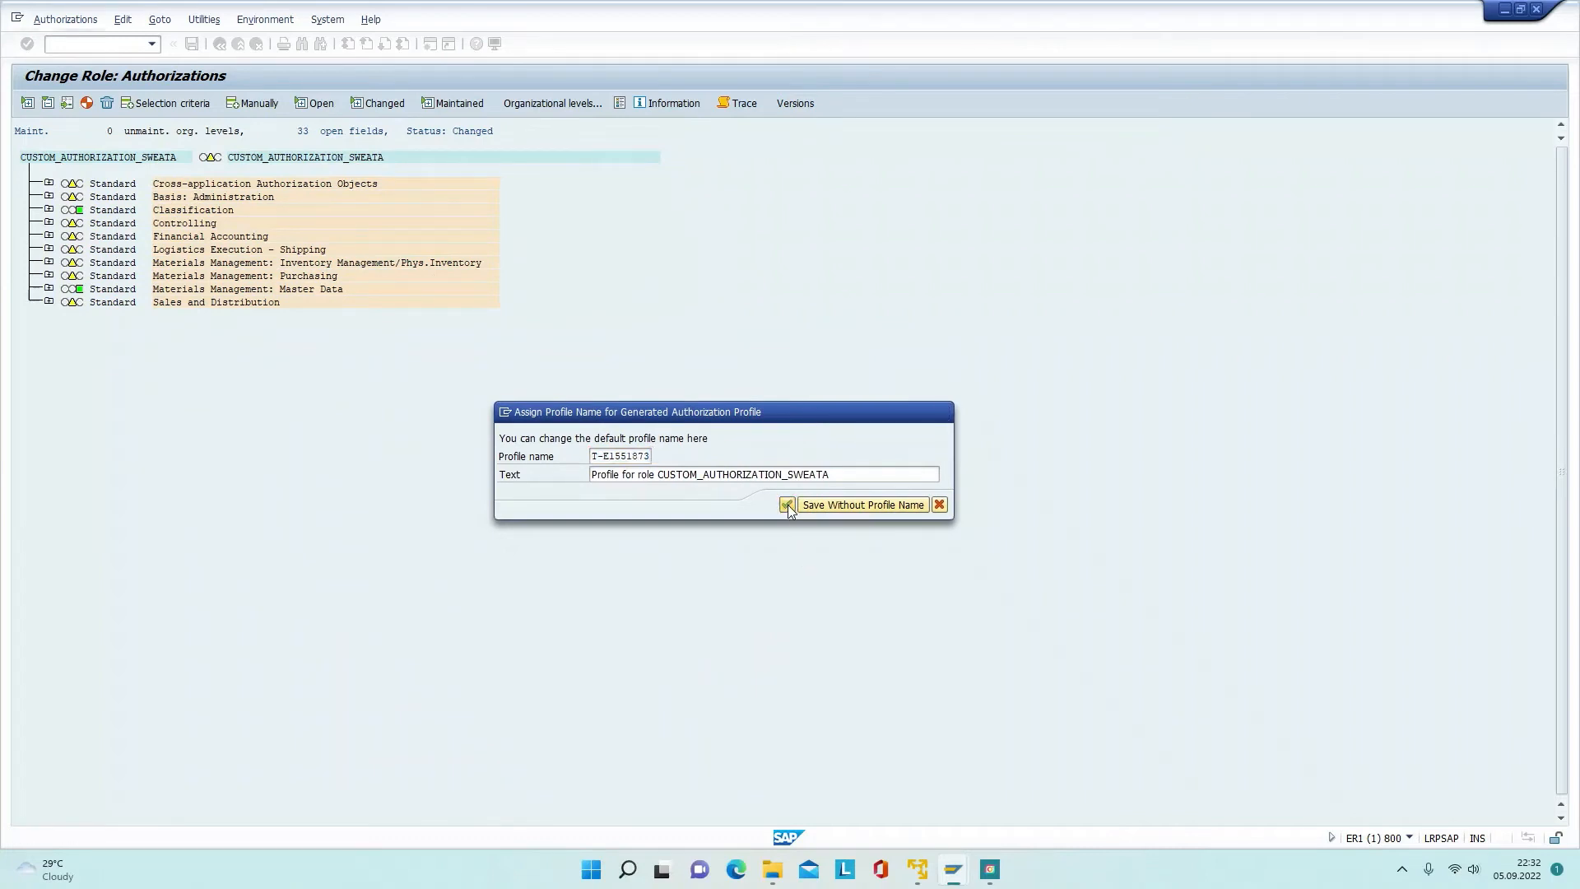
click(88, 105)
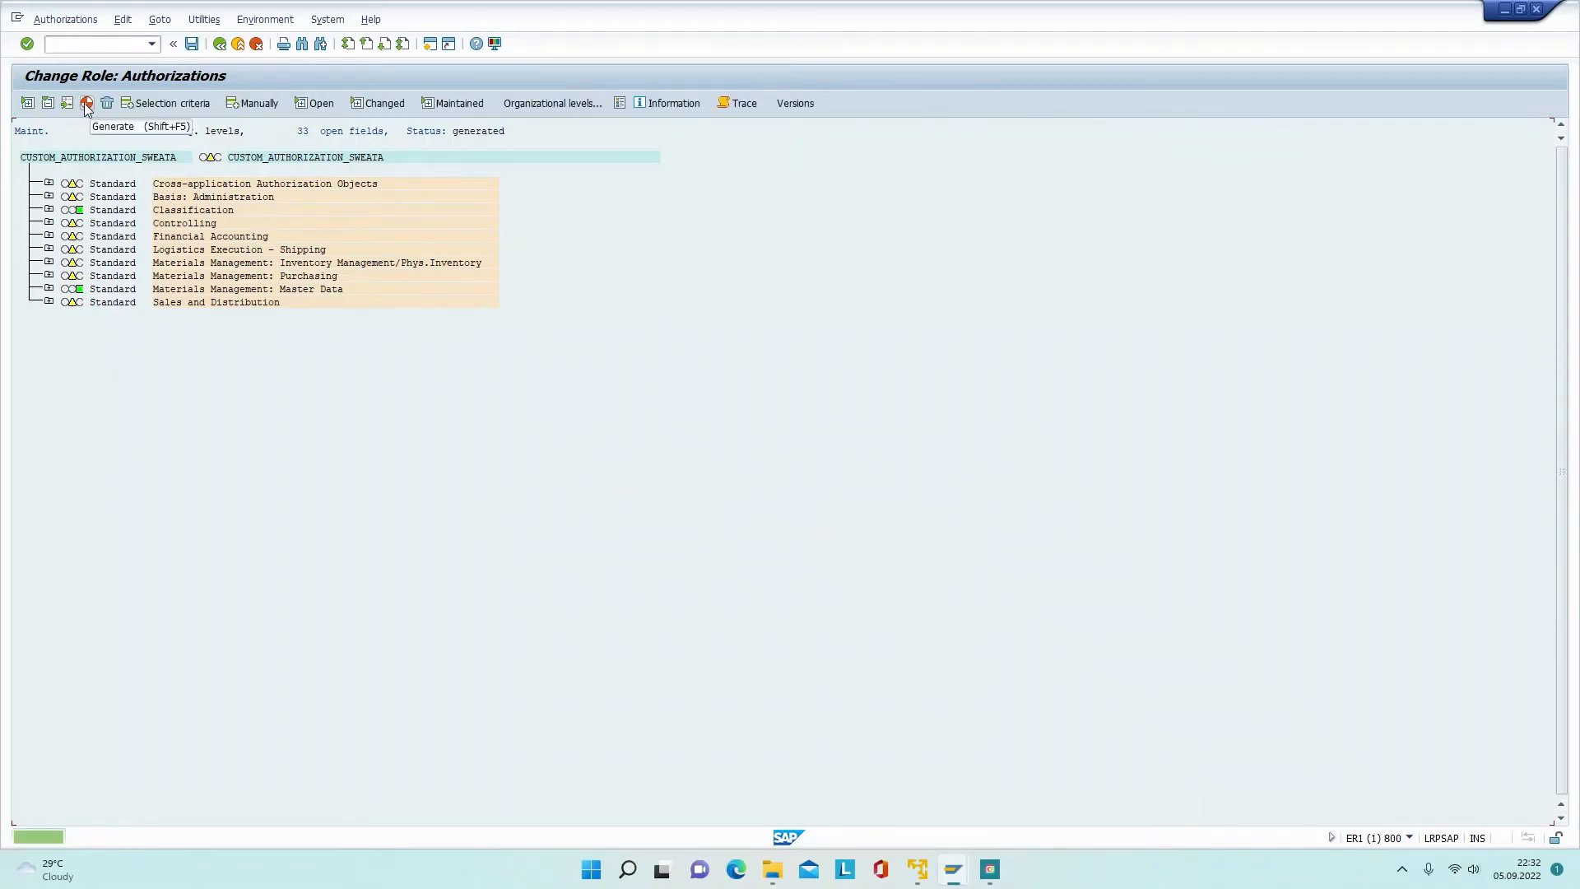
click(192, 44)
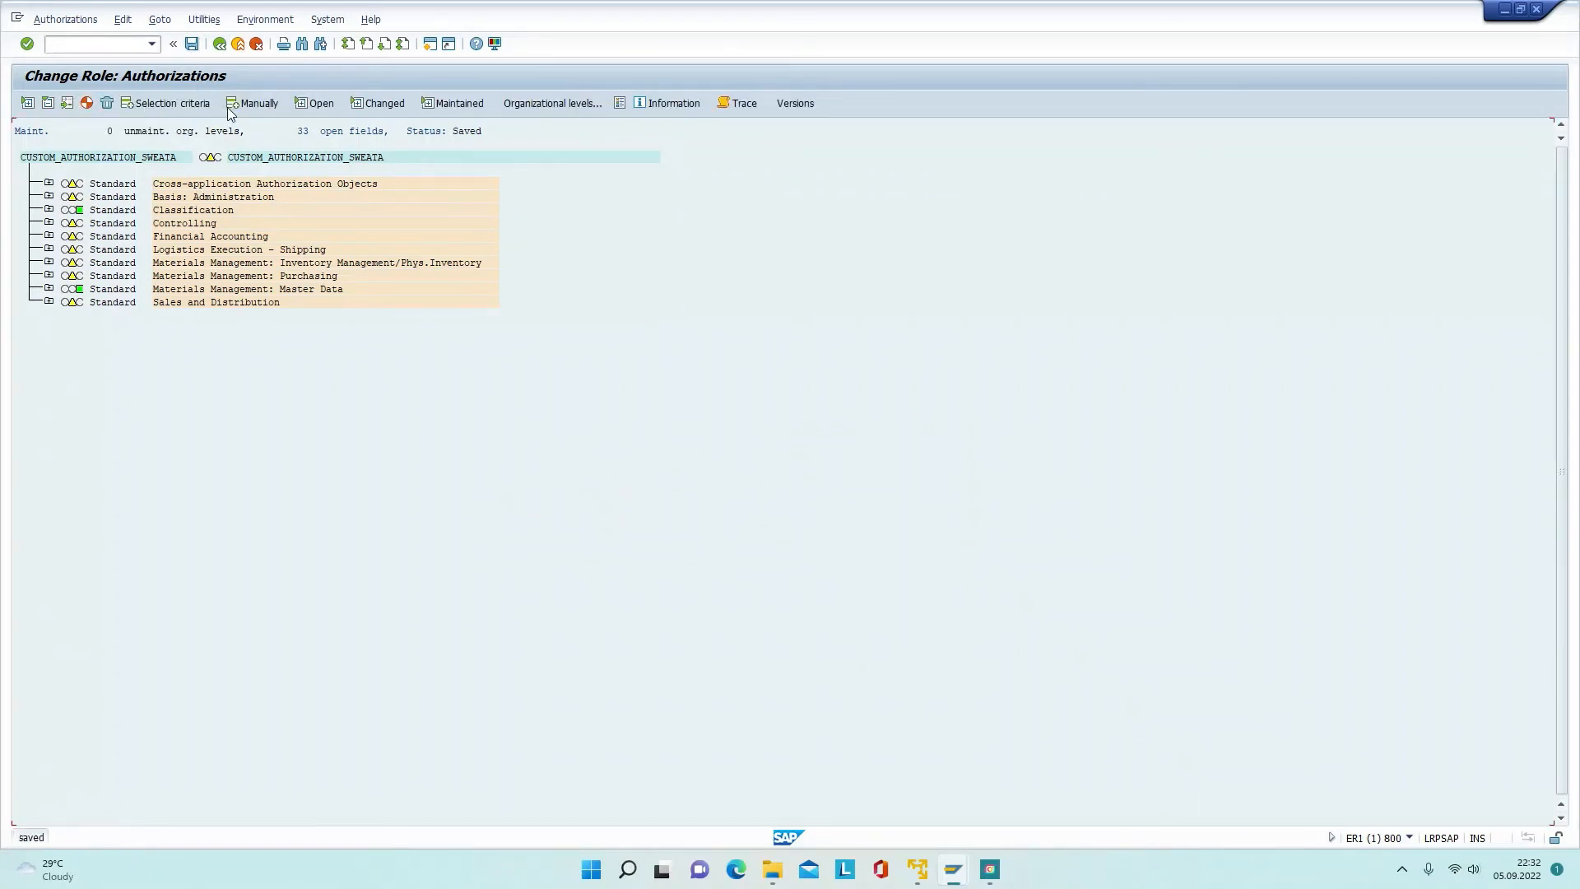
click(219, 44)
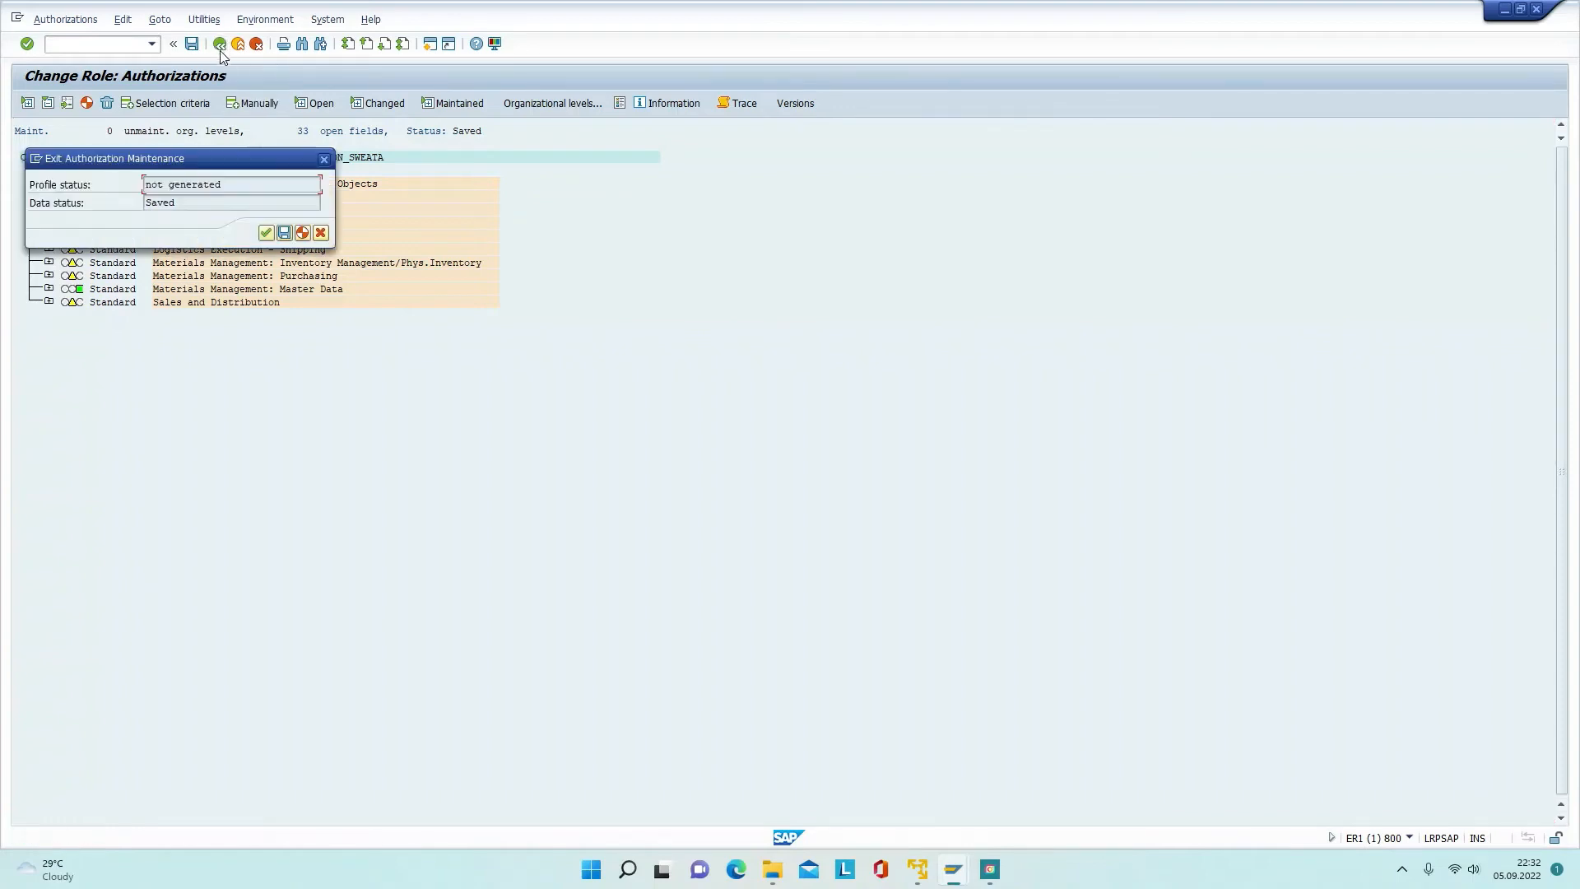
click(260, 234)
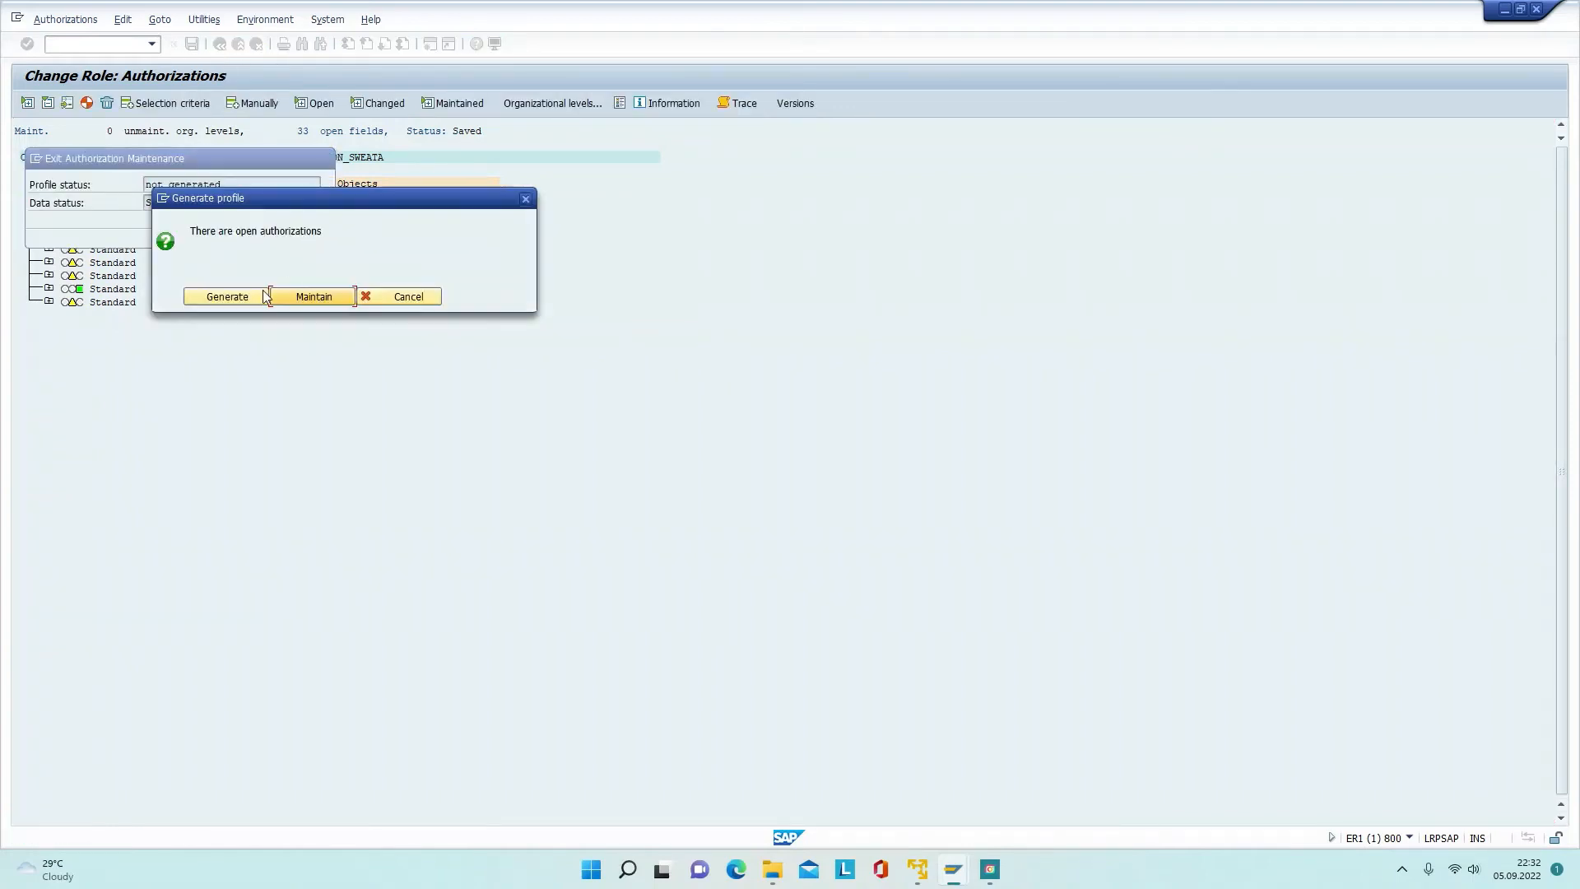
click(234, 300)
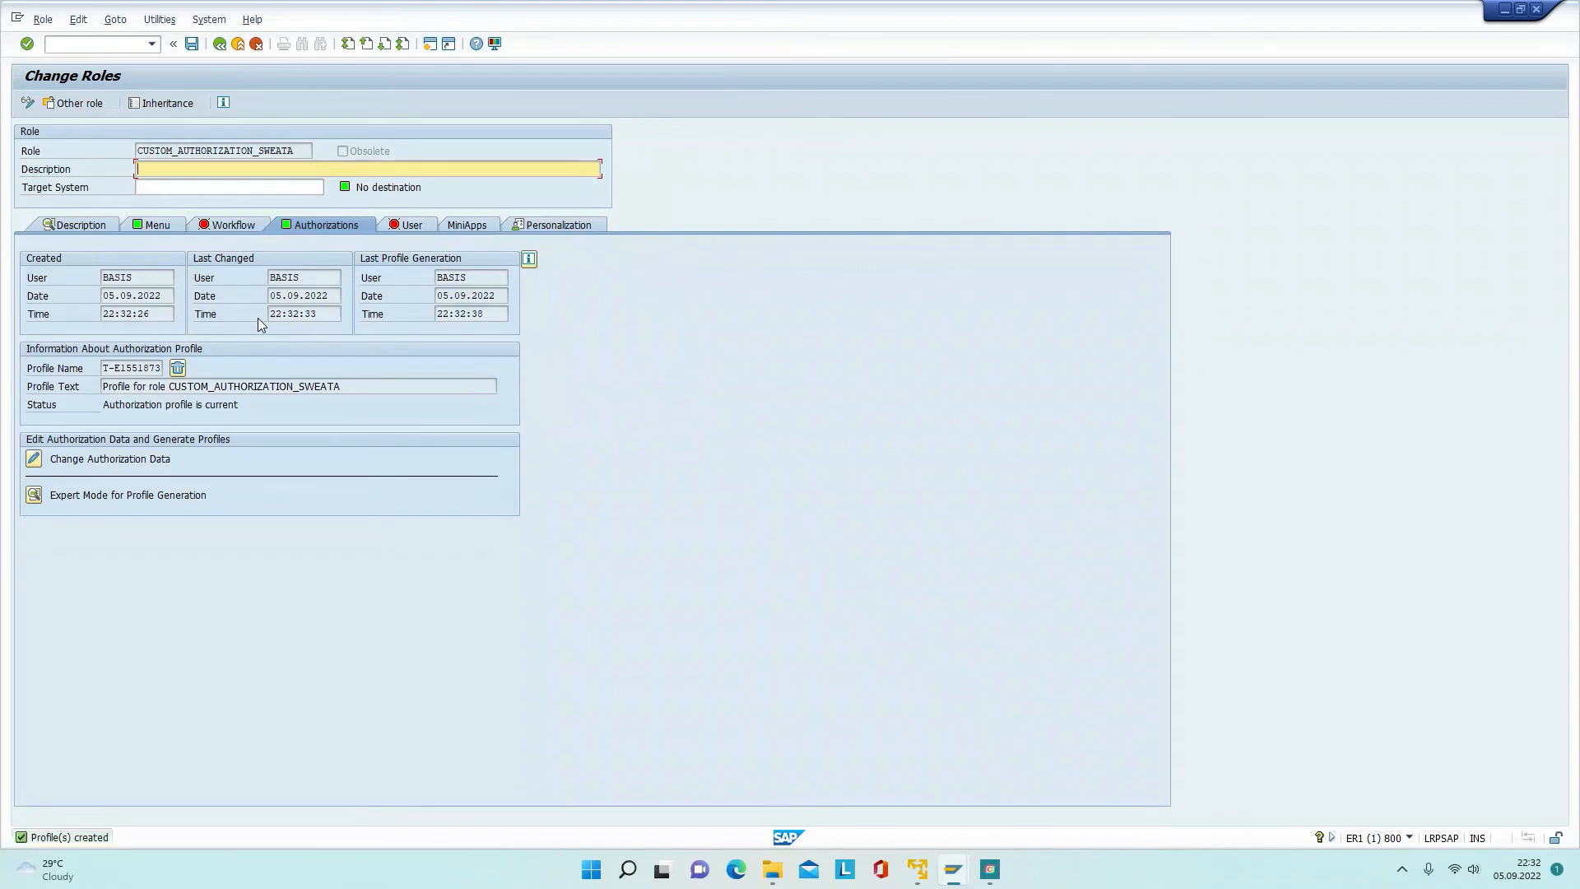
Step: Assign the test user on the User tab, valid 05.09.2022–31.12.9999, save, and exit to Easy Access
click(409, 224)
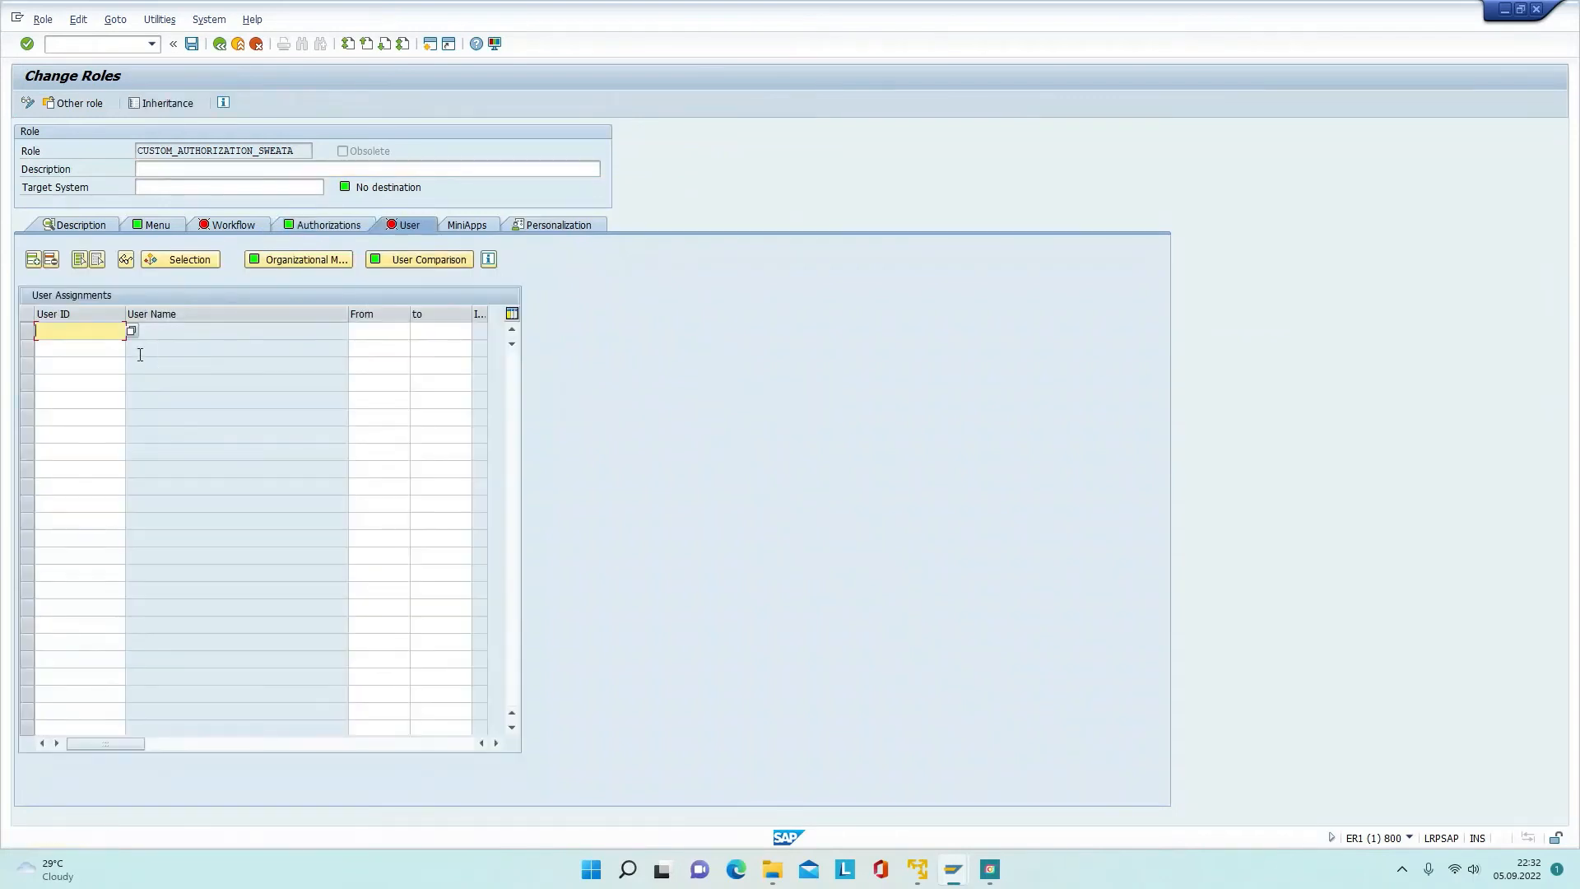
text(SWEATA)
key(Return)
key(ctrl+s)
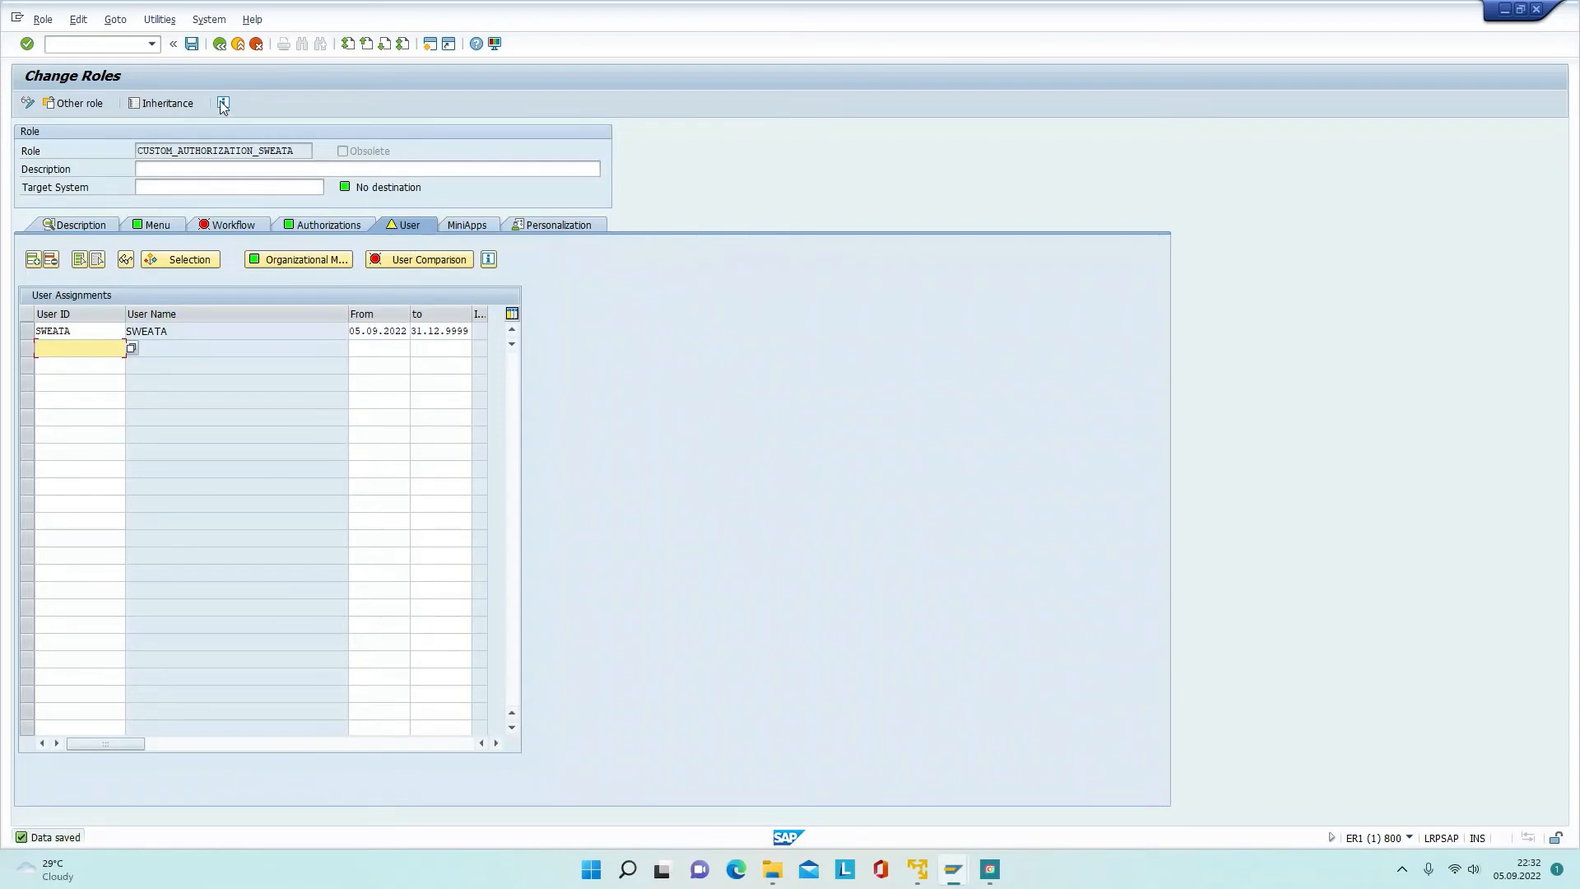
click(191, 43)
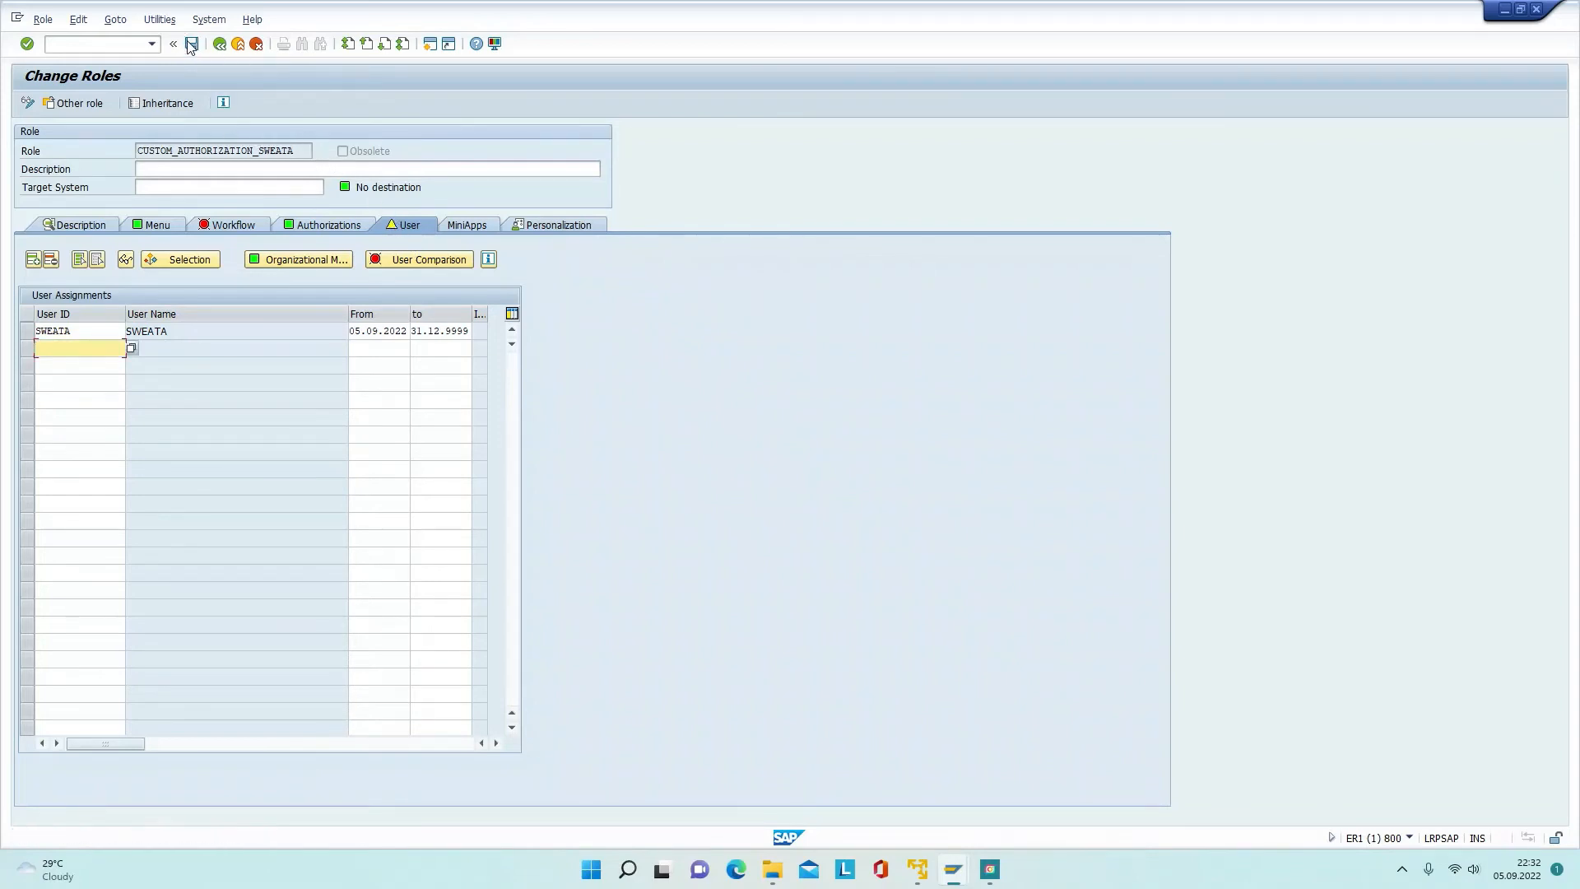
click(241, 43)
click(247, 46)
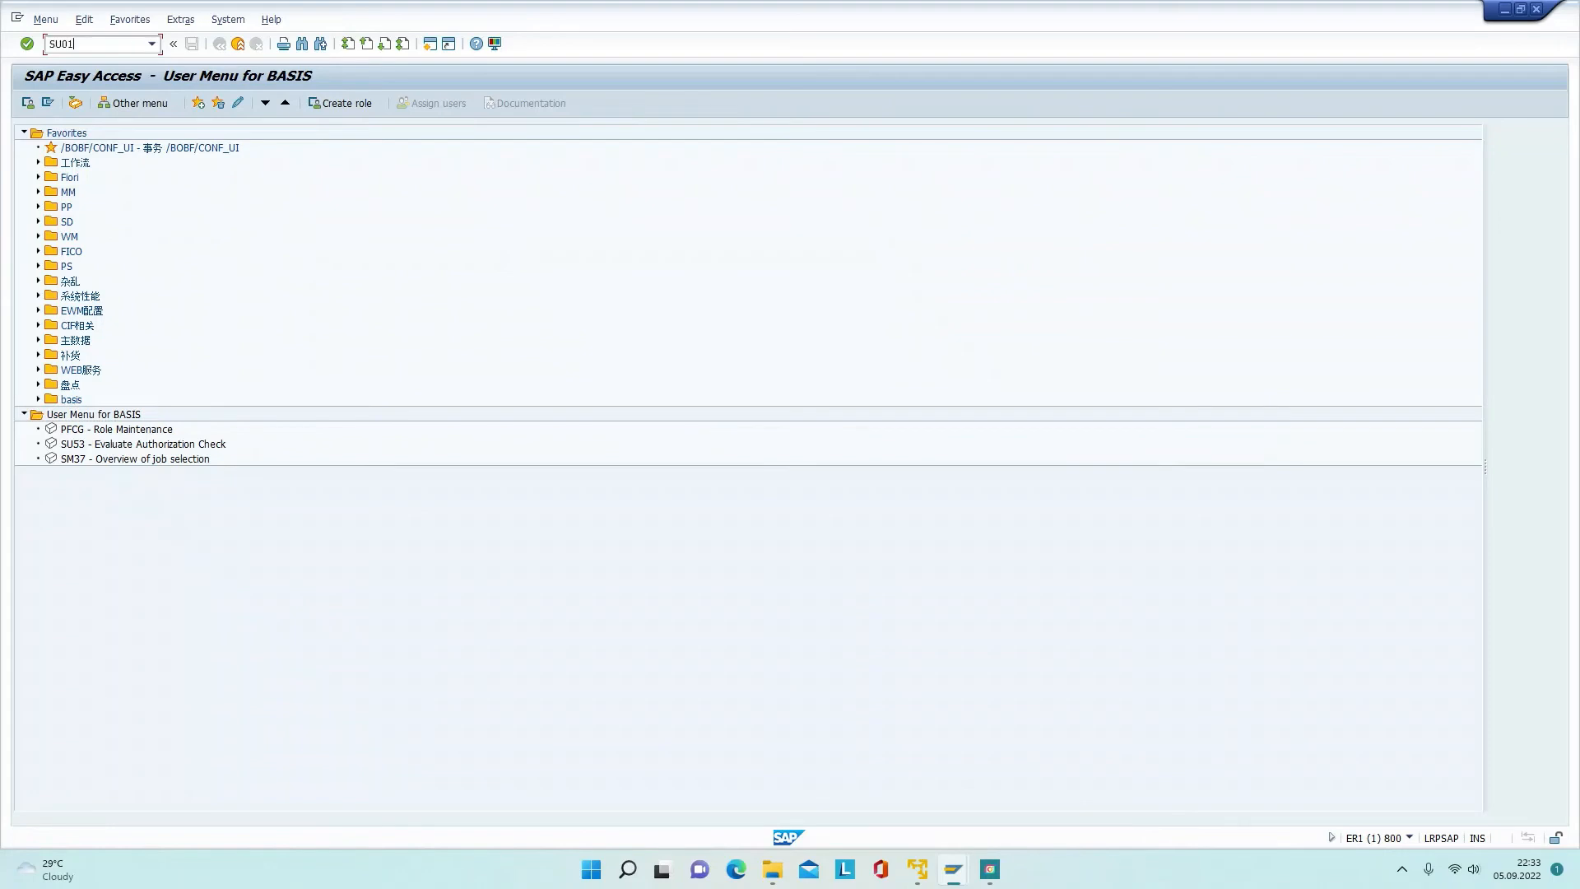
Step: In SU01, run the user master record comparison to activate the role for the test user
key(Return)
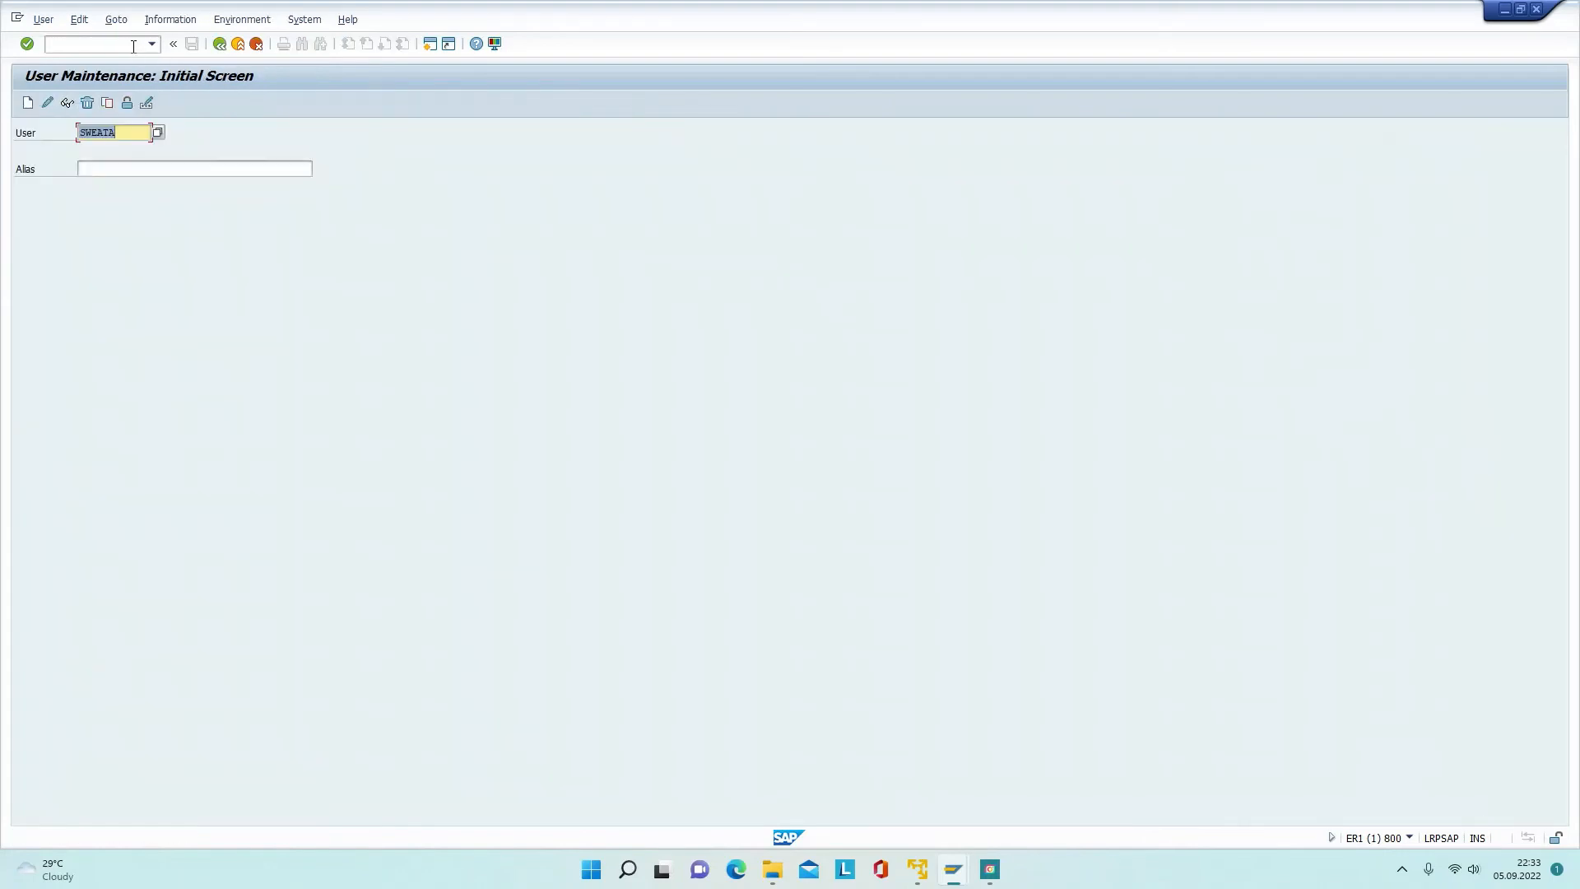
click(47, 103)
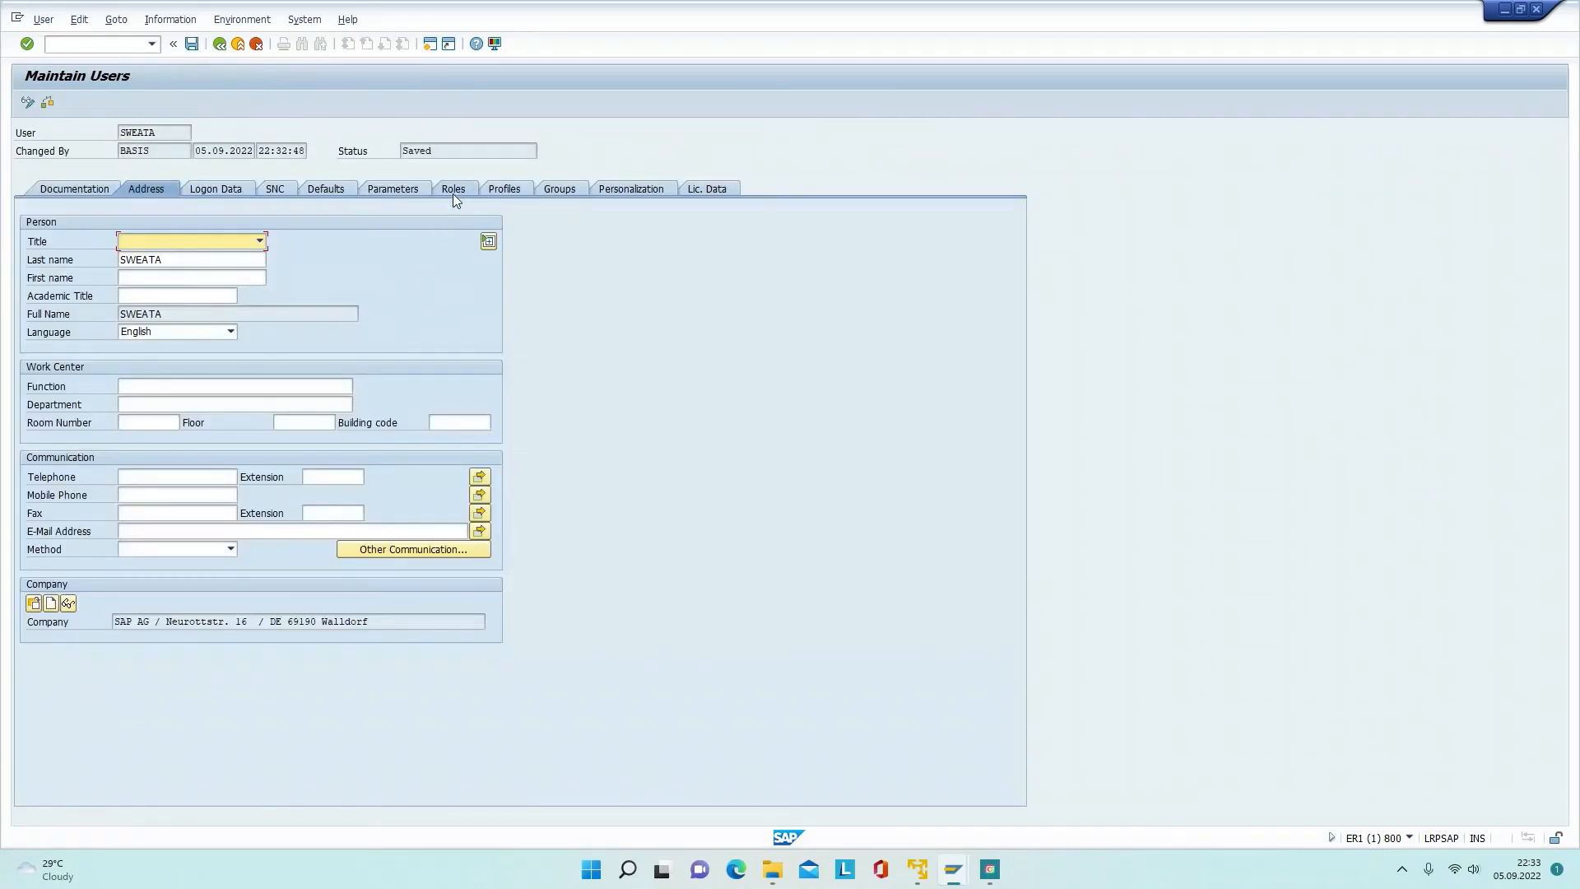
click(452, 189)
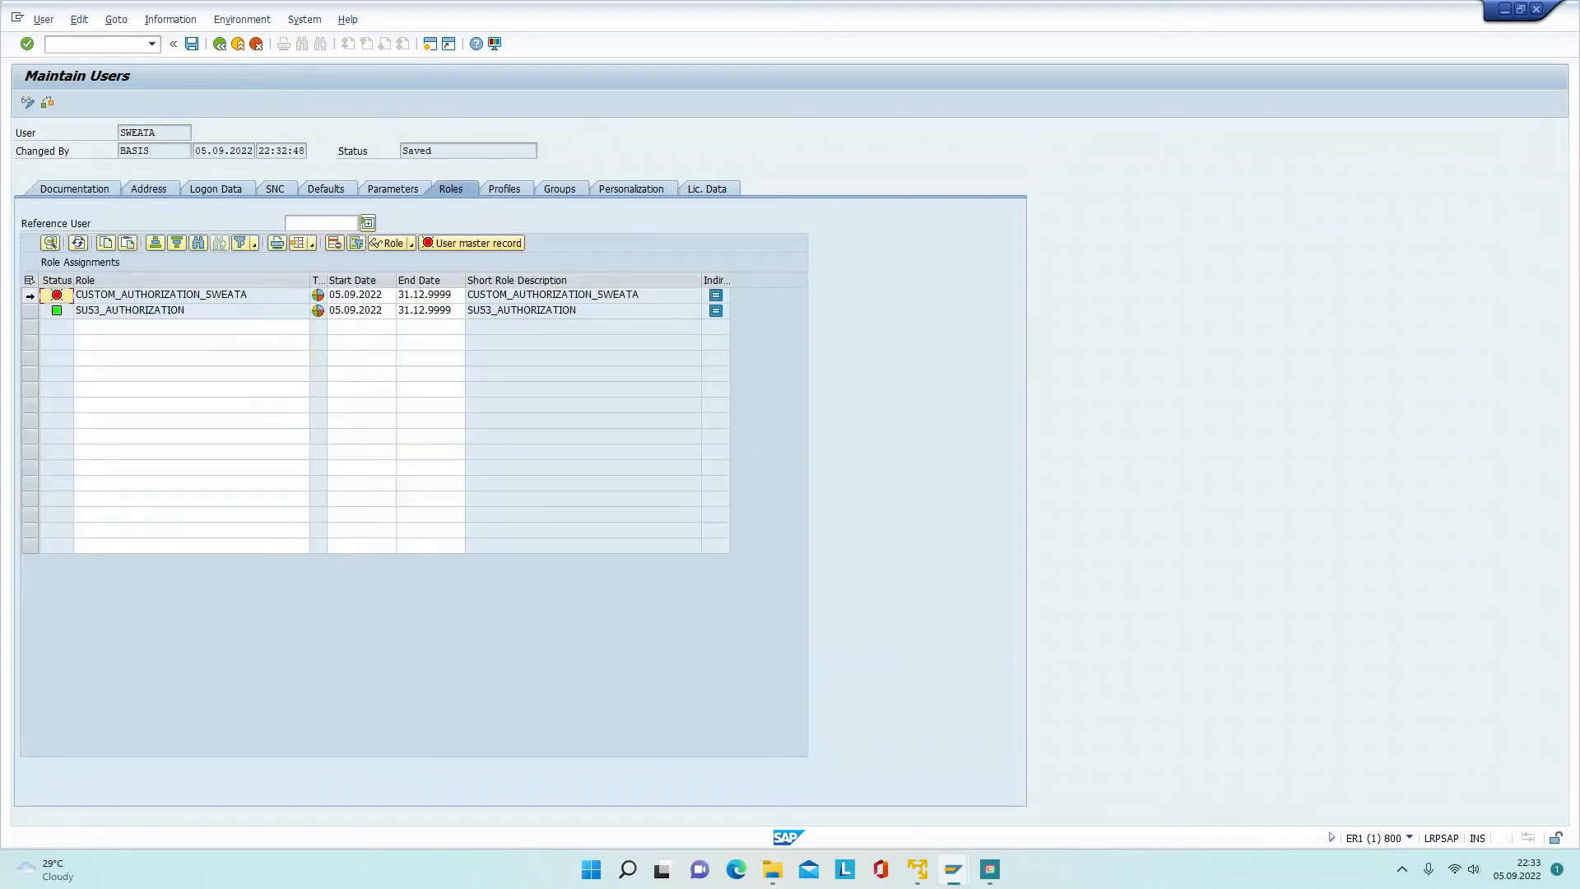
click(486, 246)
click(219, 44)
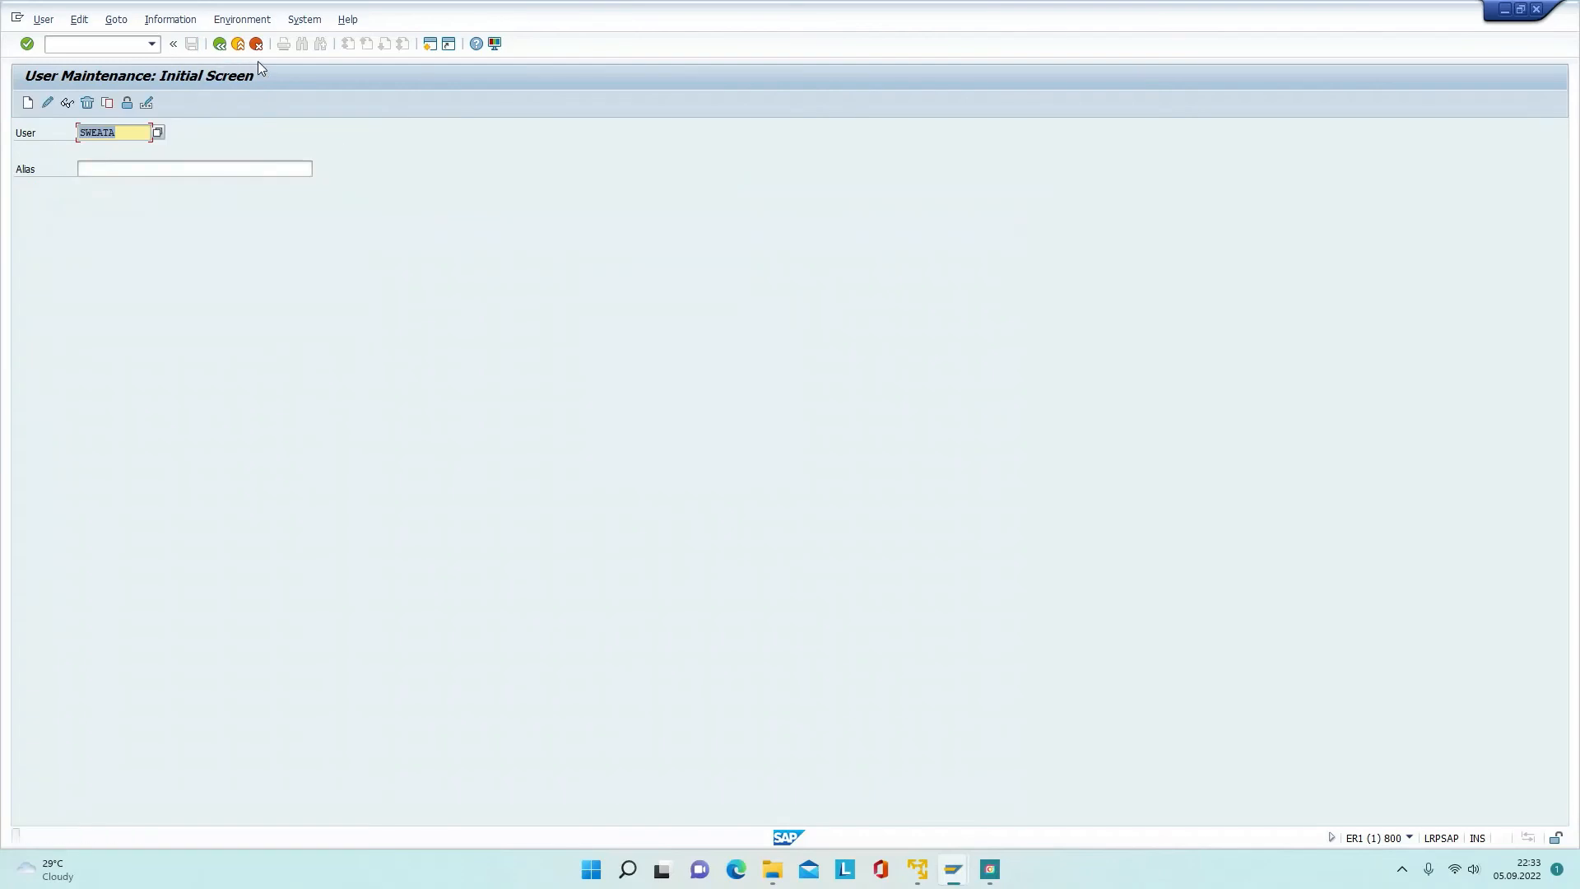
click(238, 45)
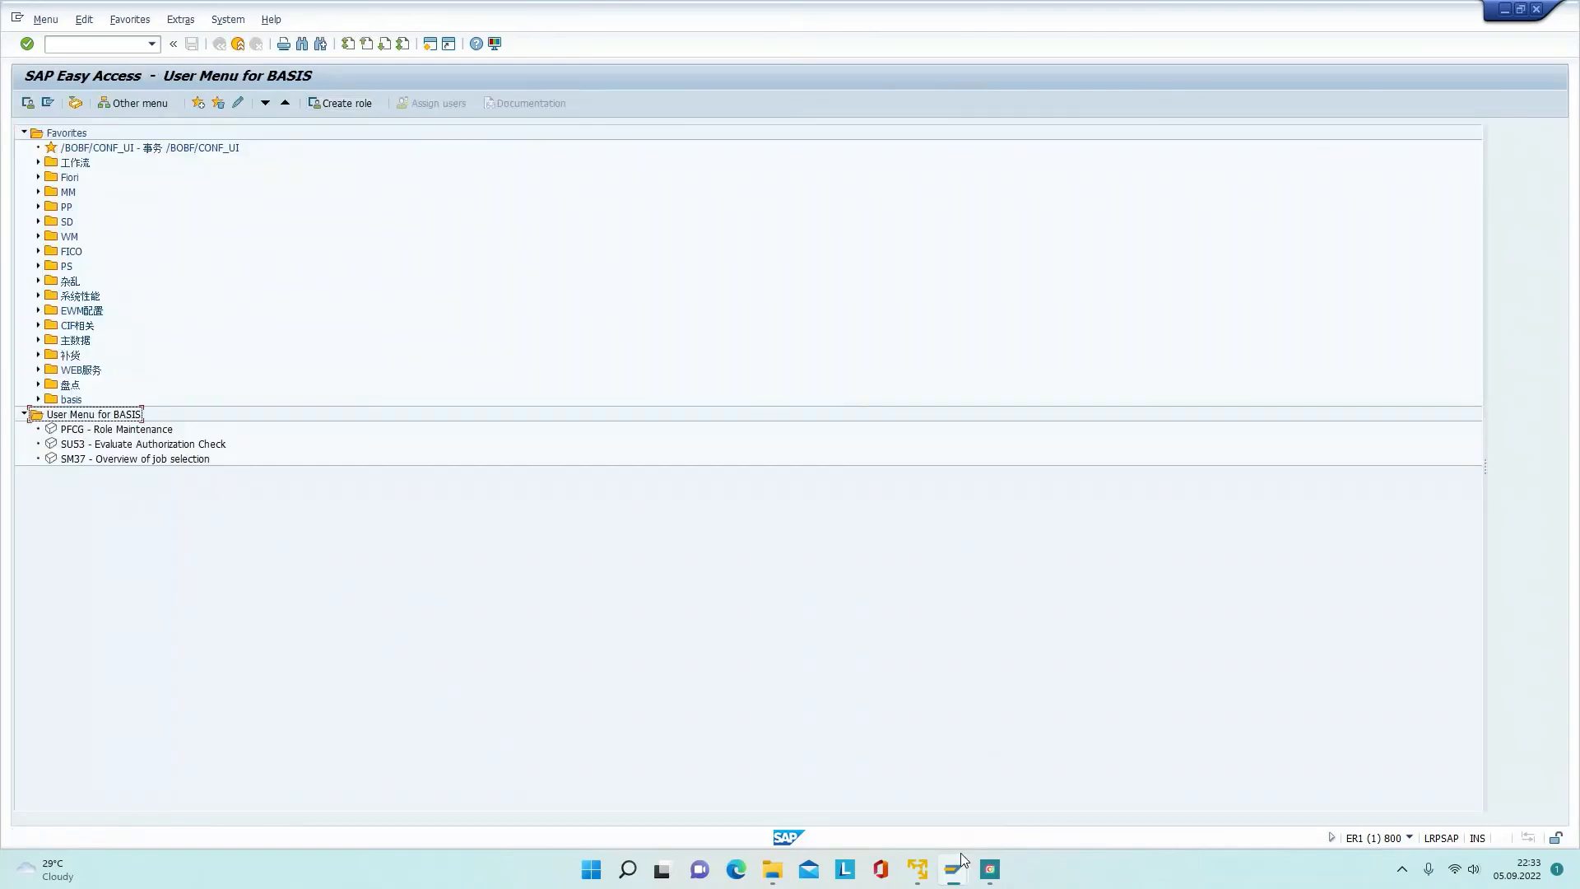
Step: Close the test user's old session with /NEX and log on again as that user to the EHP8 IDES system
mouse_move(955, 869)
click(1014, 793)
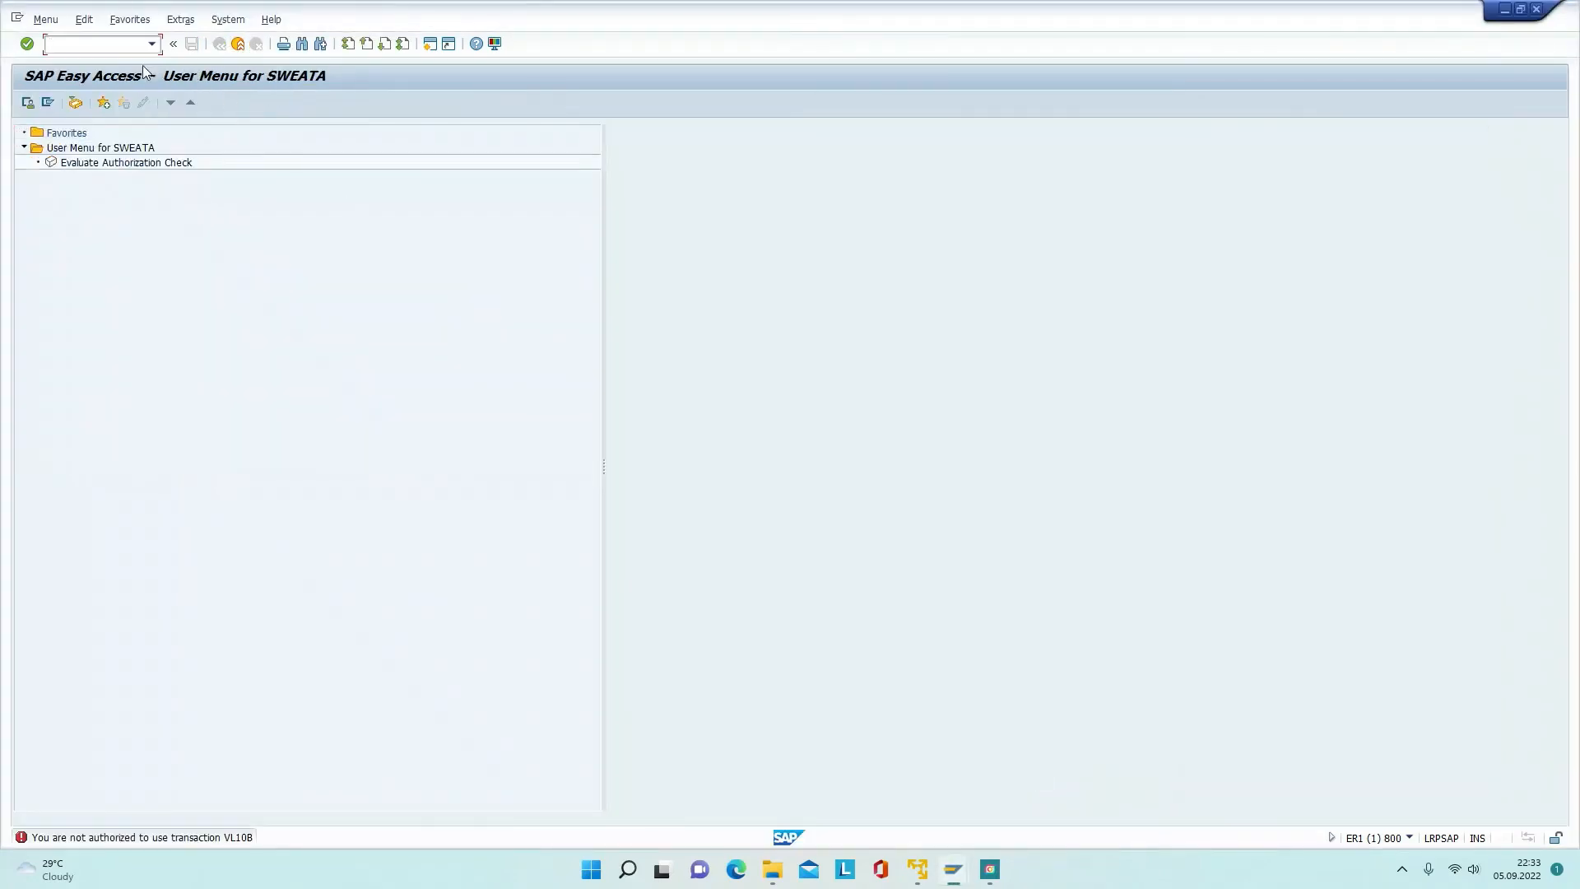
text(/NEX)
key(Return)
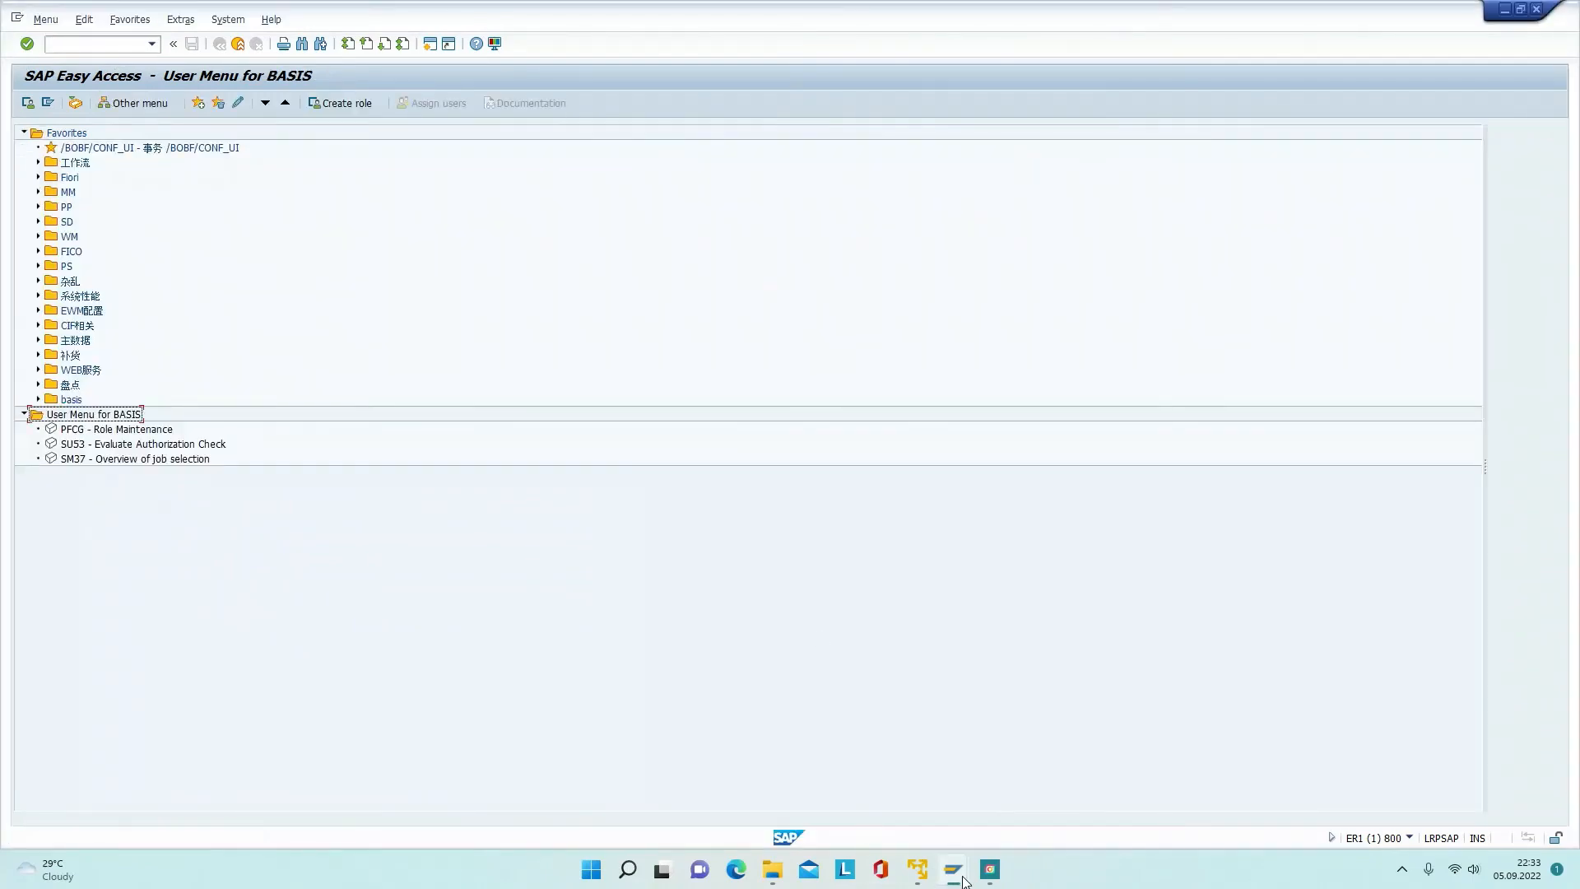
mouse_move(959, 874)
click(881, 779)
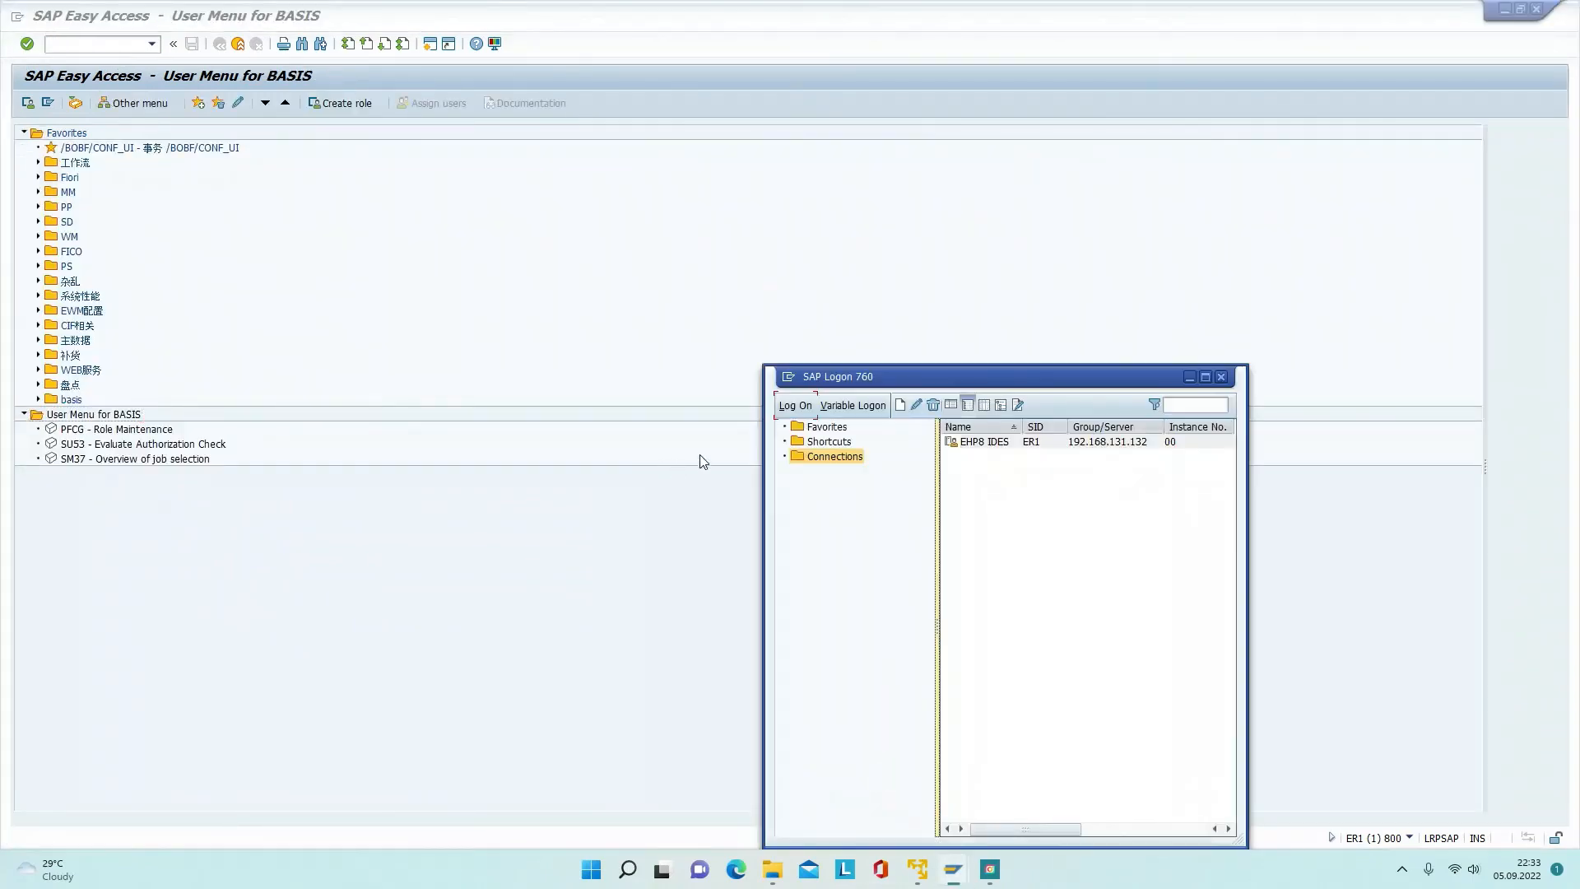
click(790, 407)
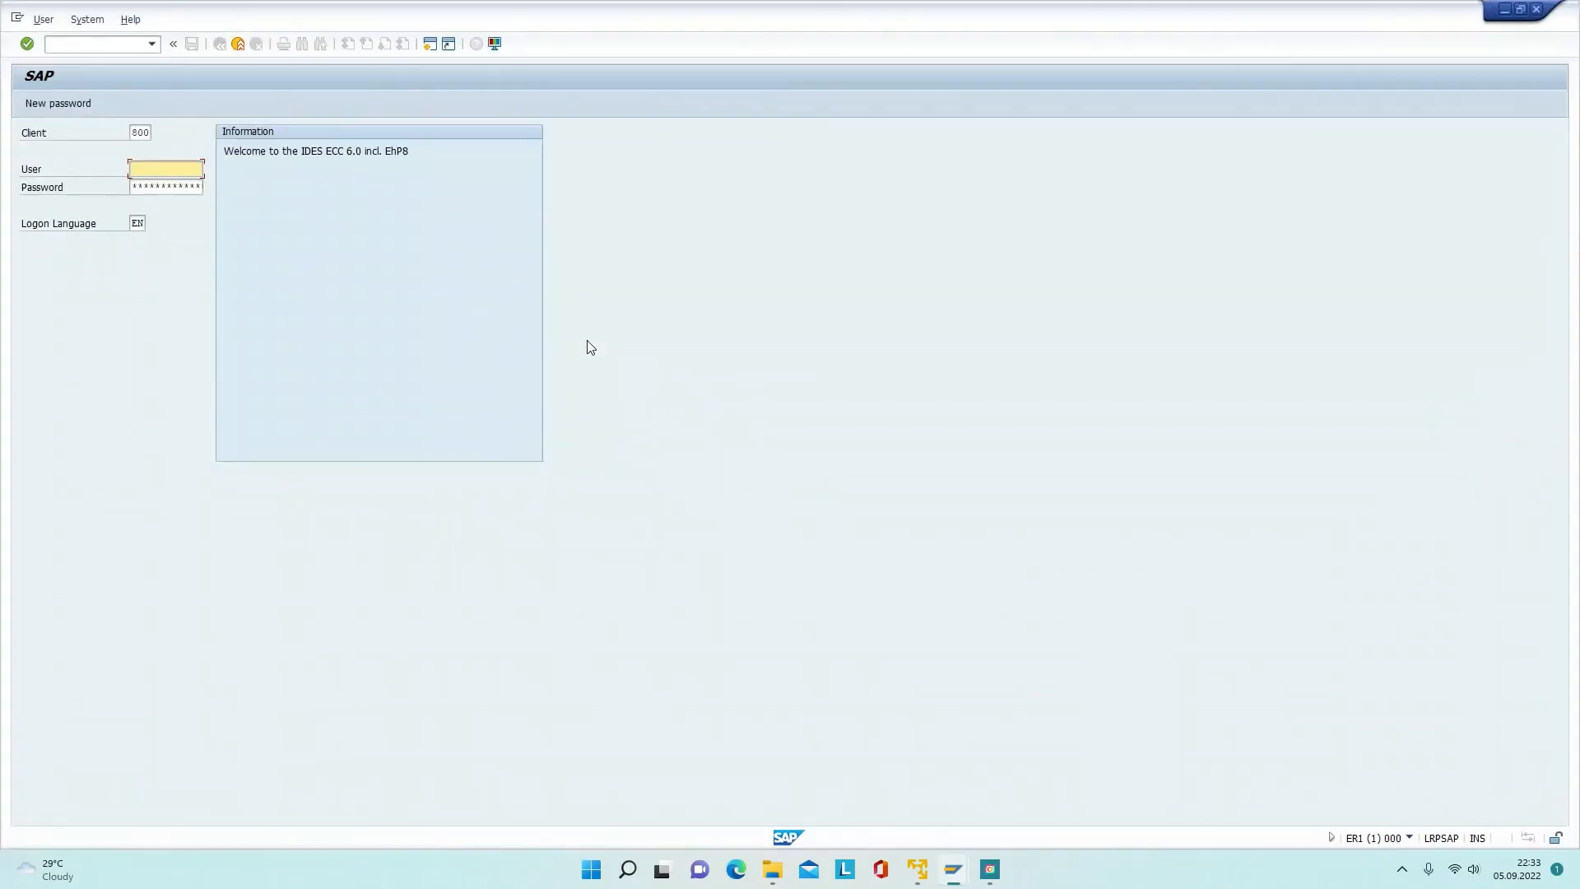
text(SWEATA)
key(Tab)
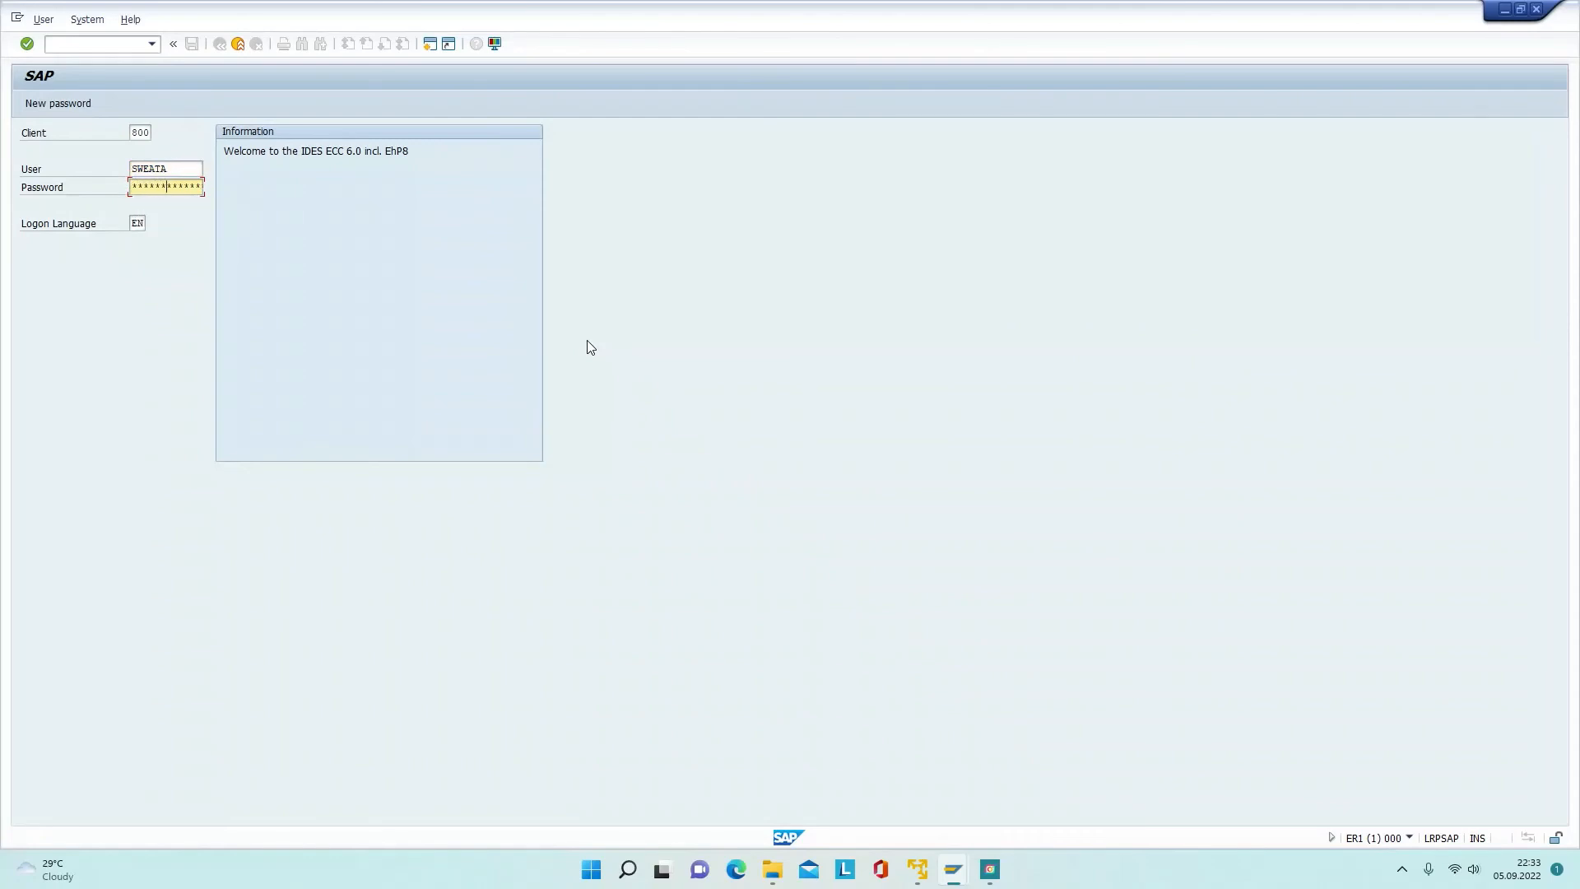
key(Return)
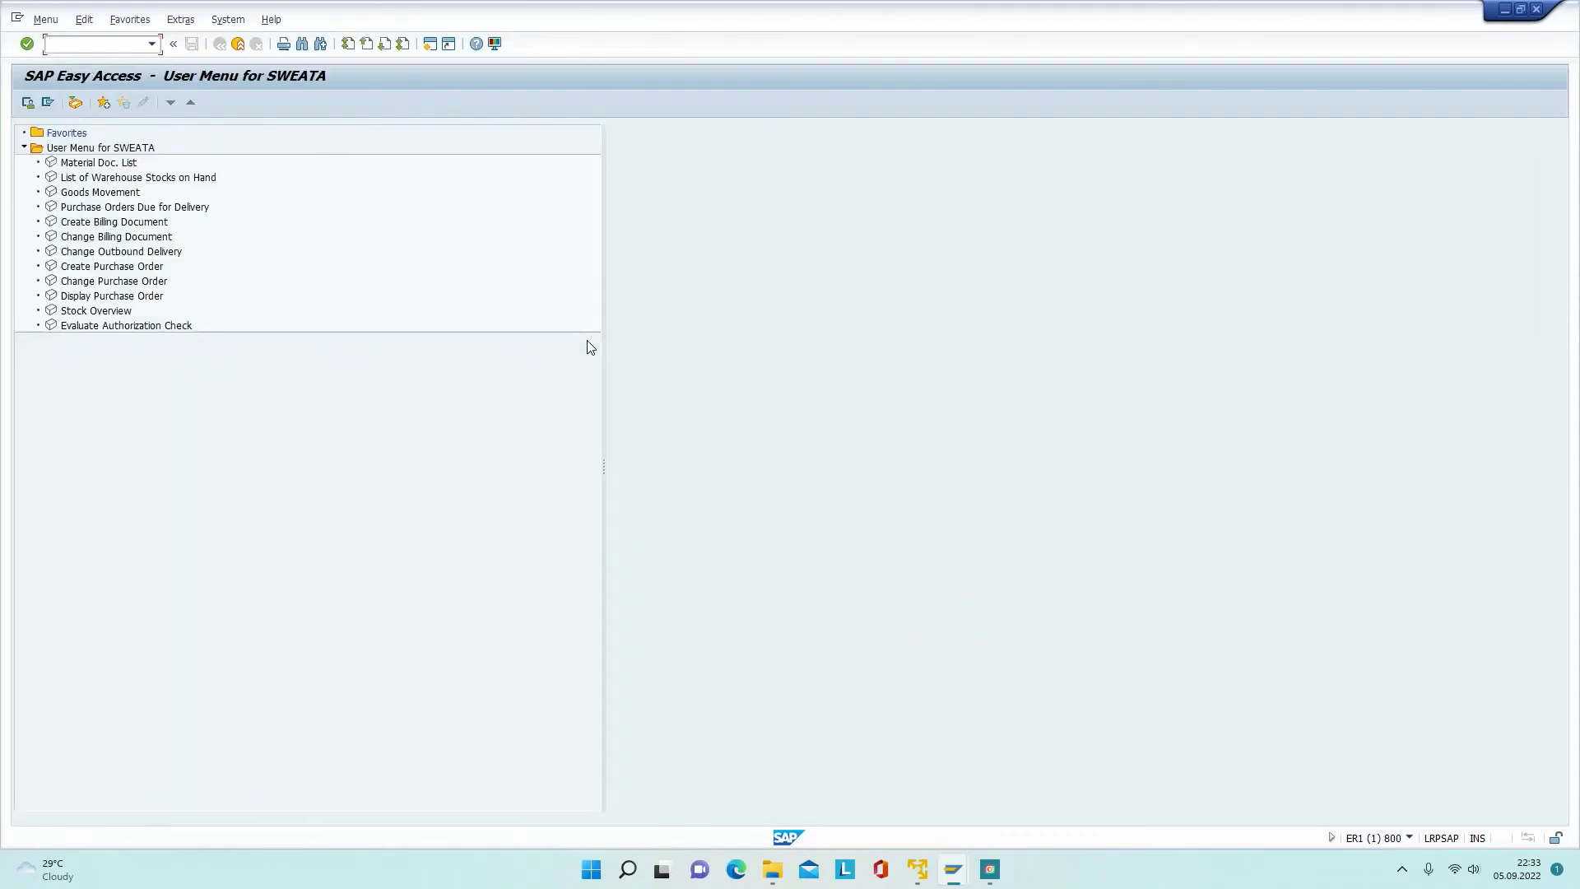
Step: Run MB51, MB52, MIGO and VF01 in turn, returning to the user menu after each
text(MB51)
key(Return)
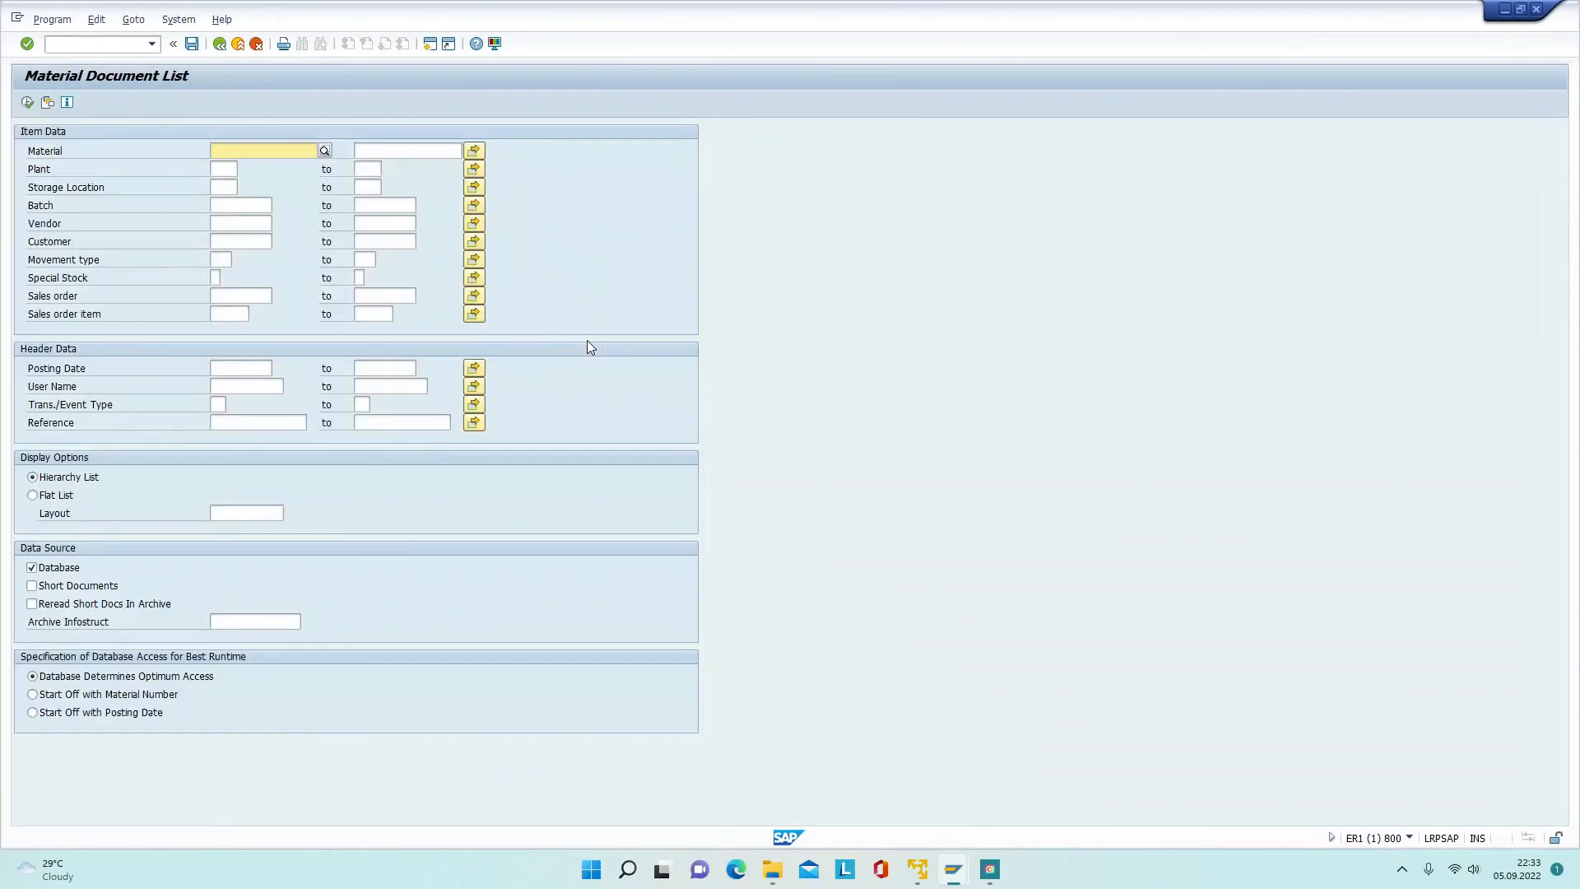
key(F3)
text(MB52)
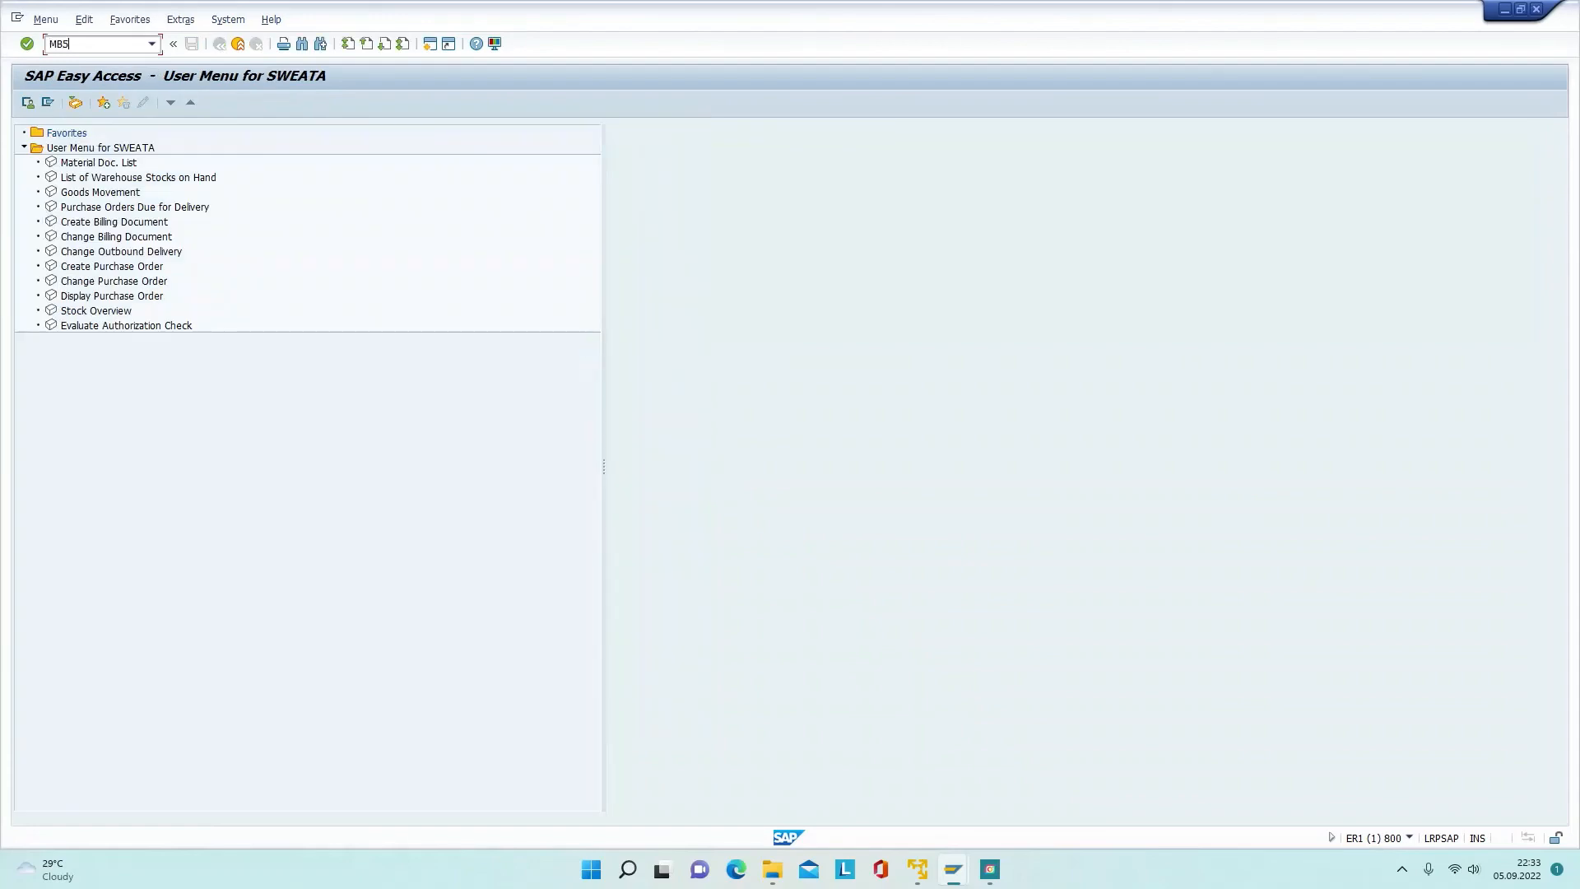
key(Return)
key(F3)
text(MIGO)
key(Return)
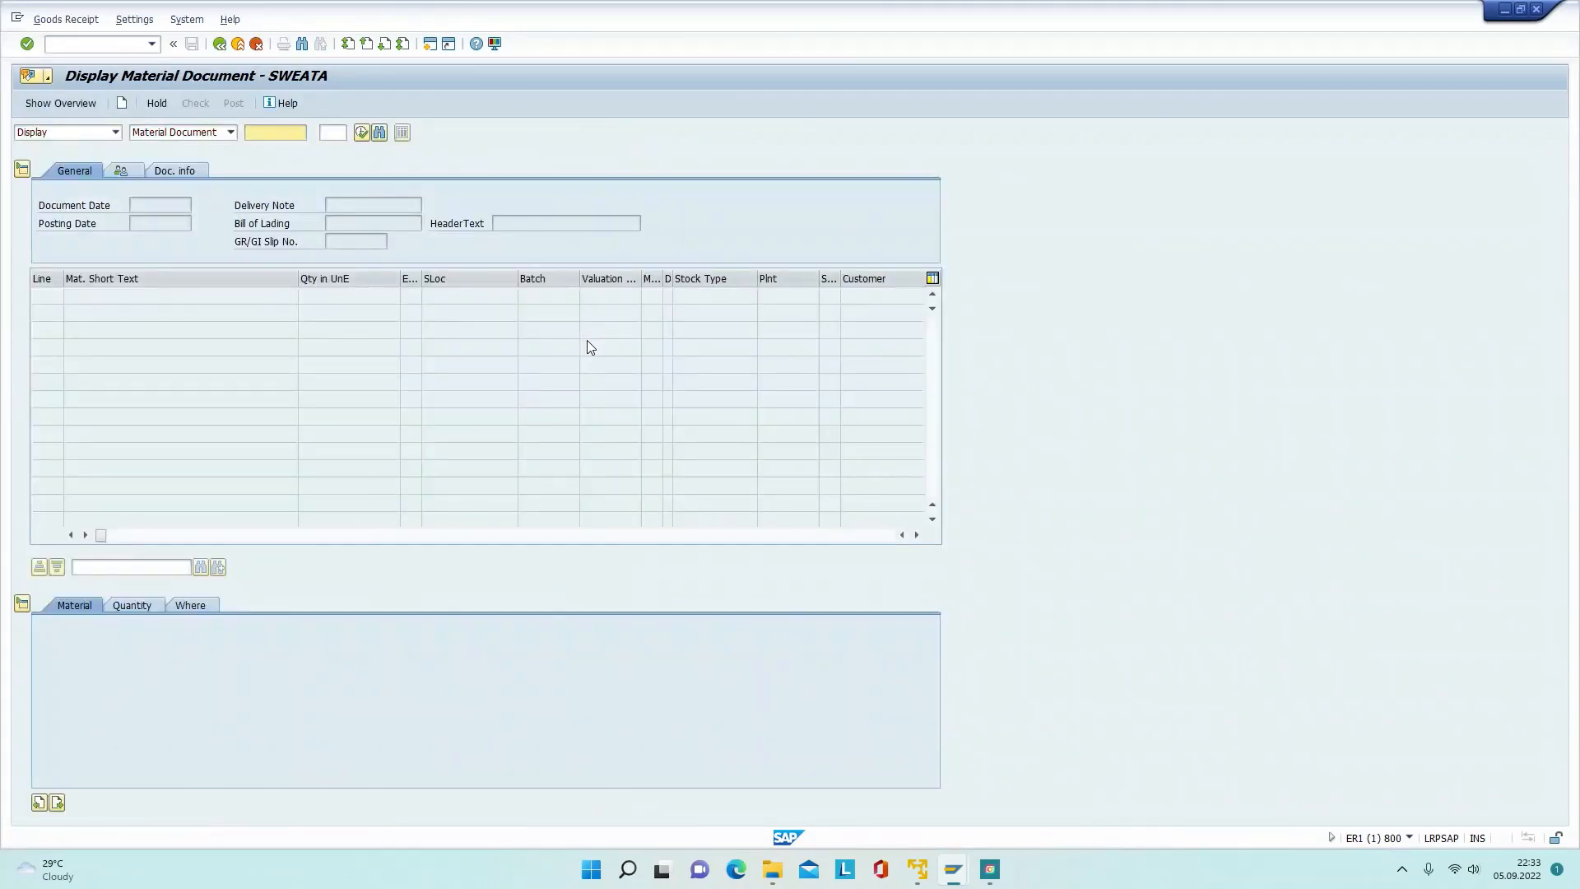
key(F3)
text(VF01)
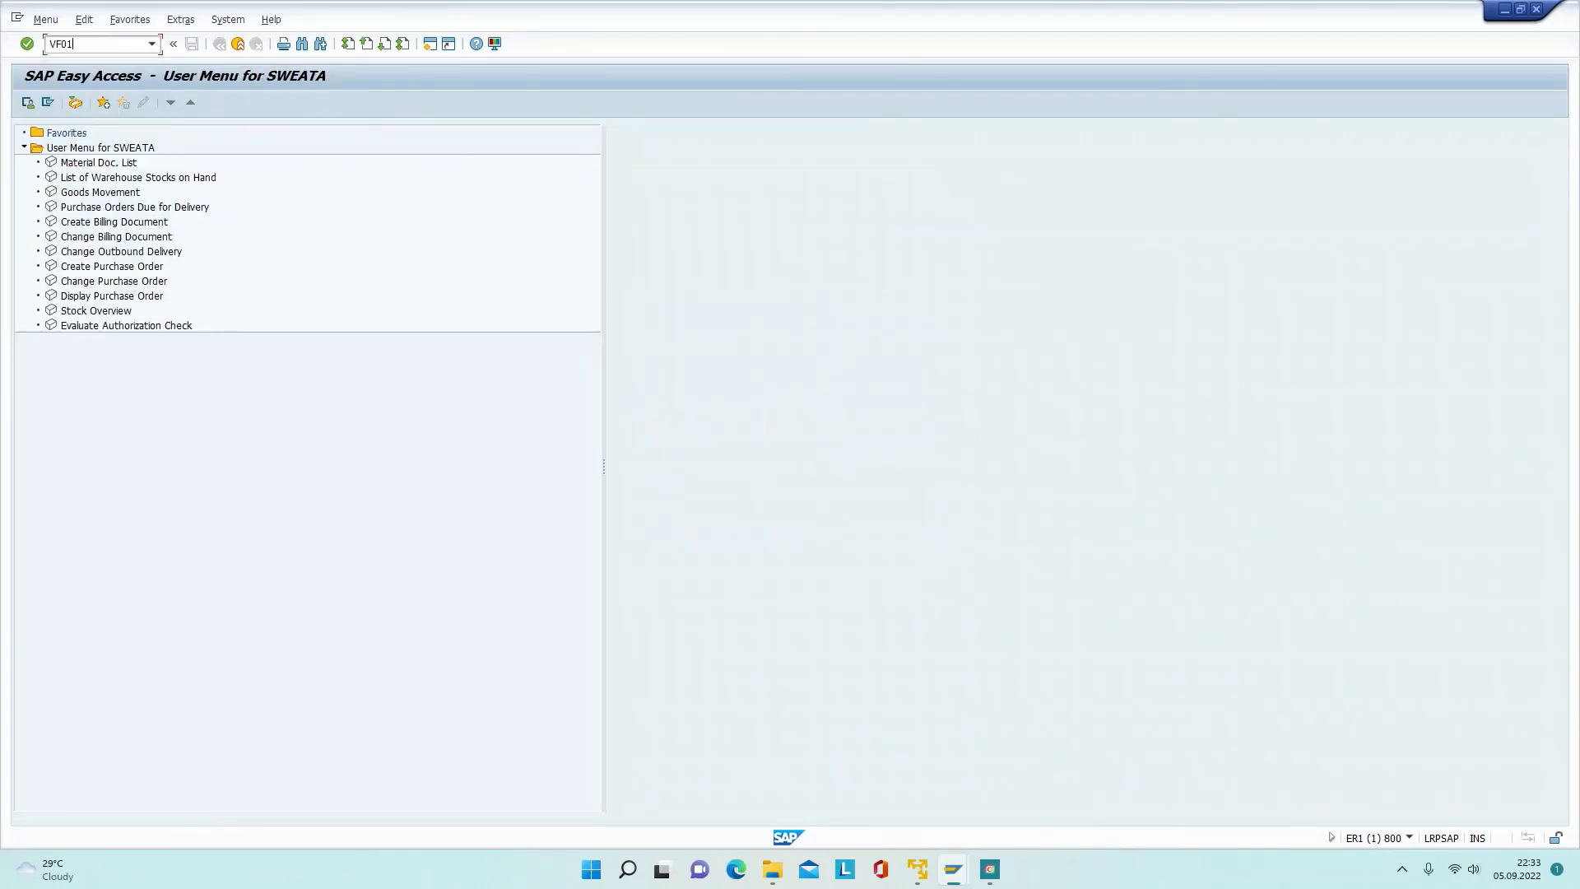
key(Return)
key(F3)
Step: Run ME21N and ME22N, dismiss the missing-authorization messages, then log off with /NEX
text(ME21N)
key(Return)
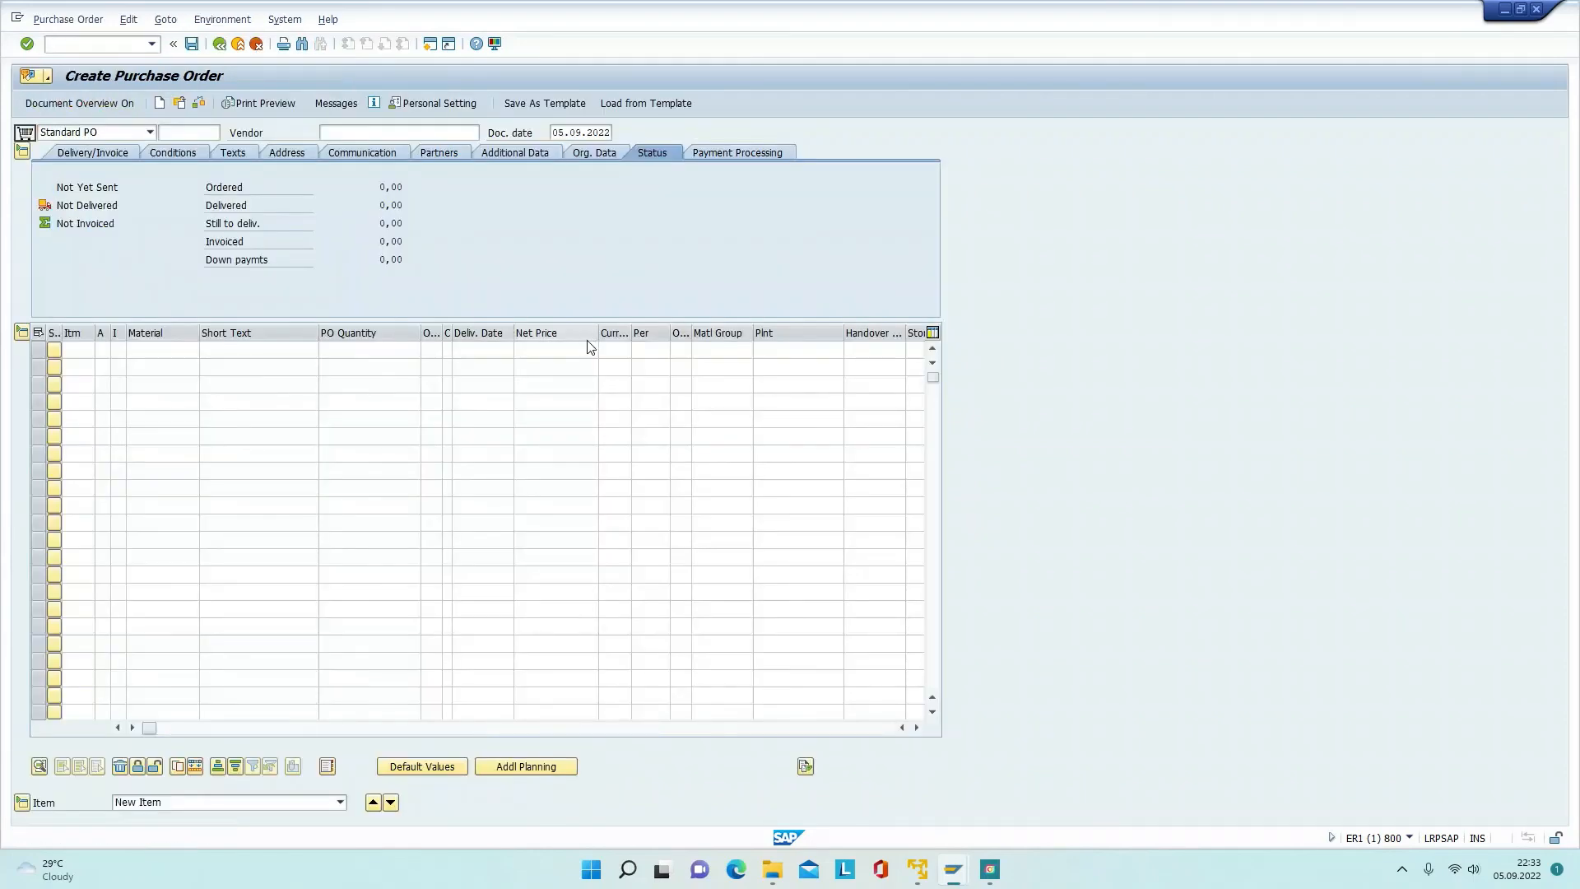
key(F3)
text(ME2)
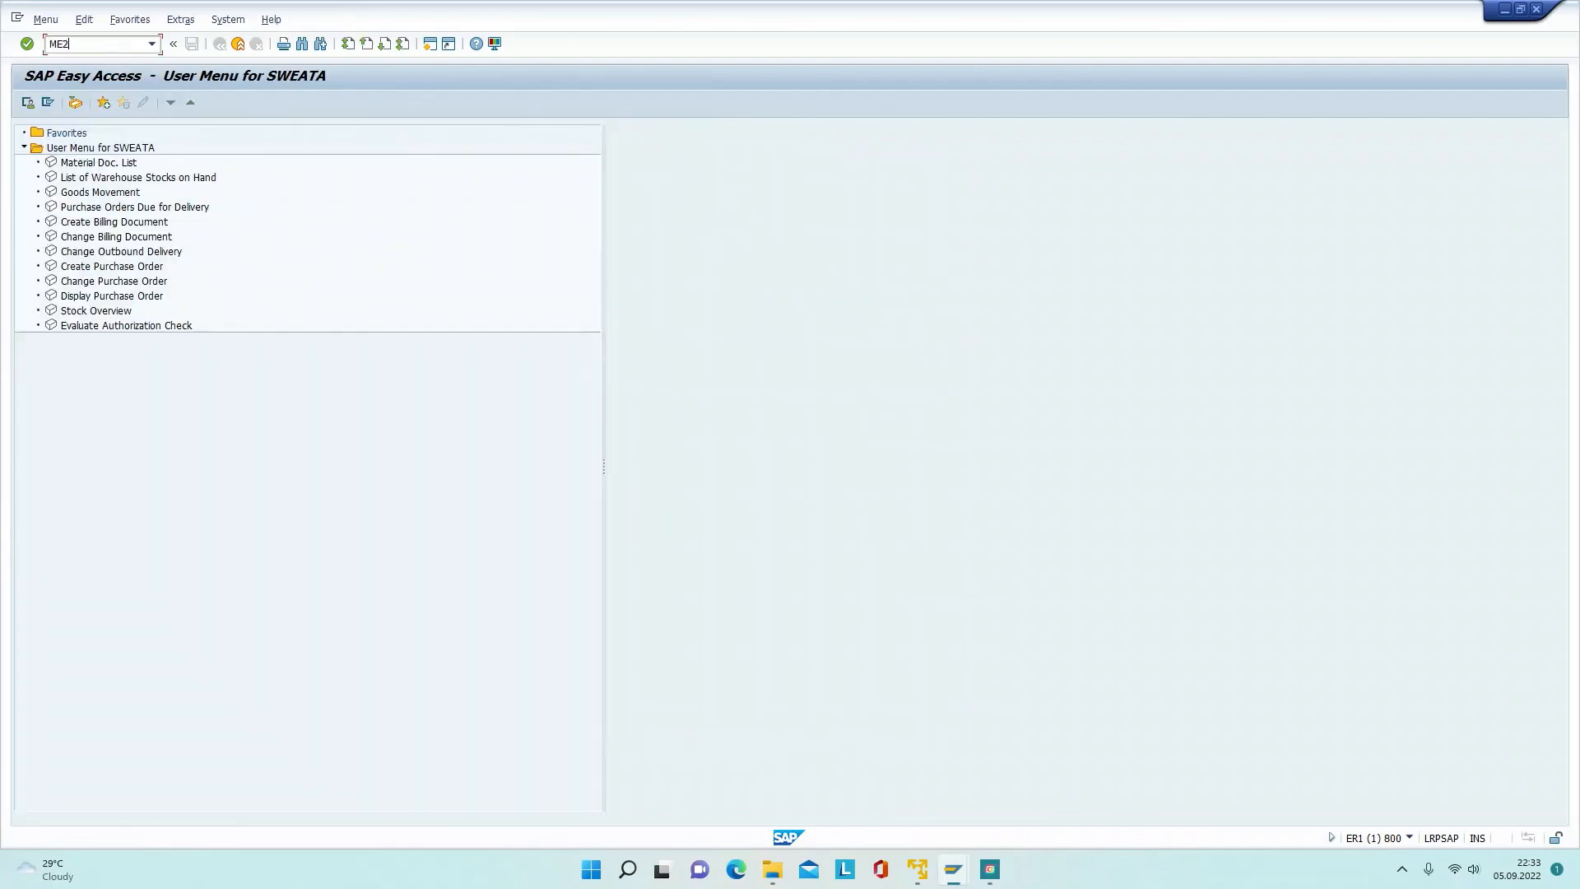
text(2N)
key(Return)
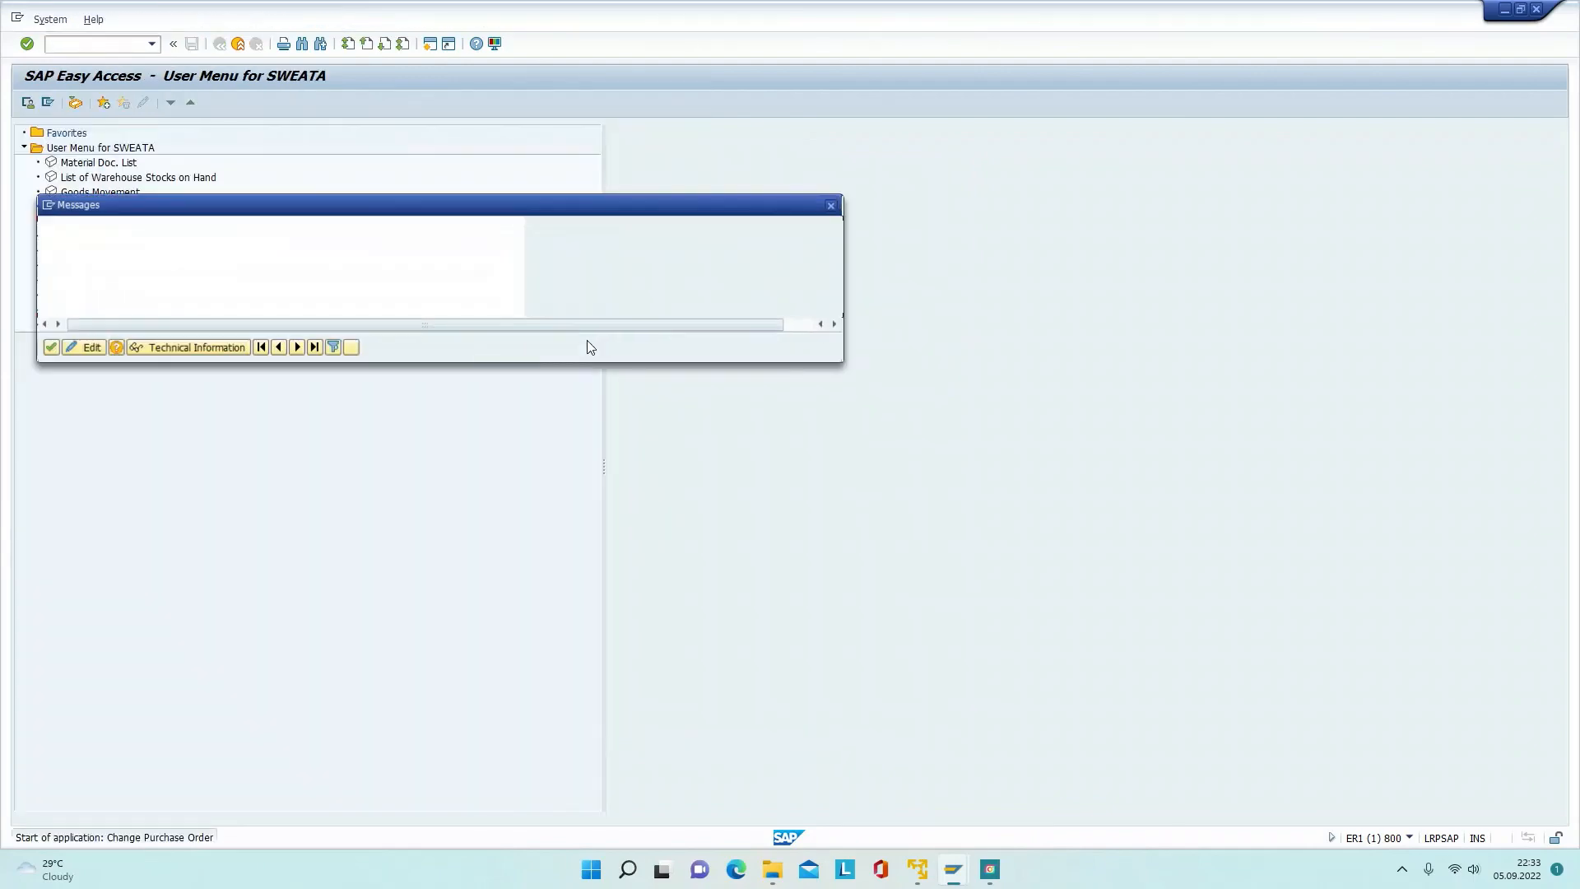
key(Return)
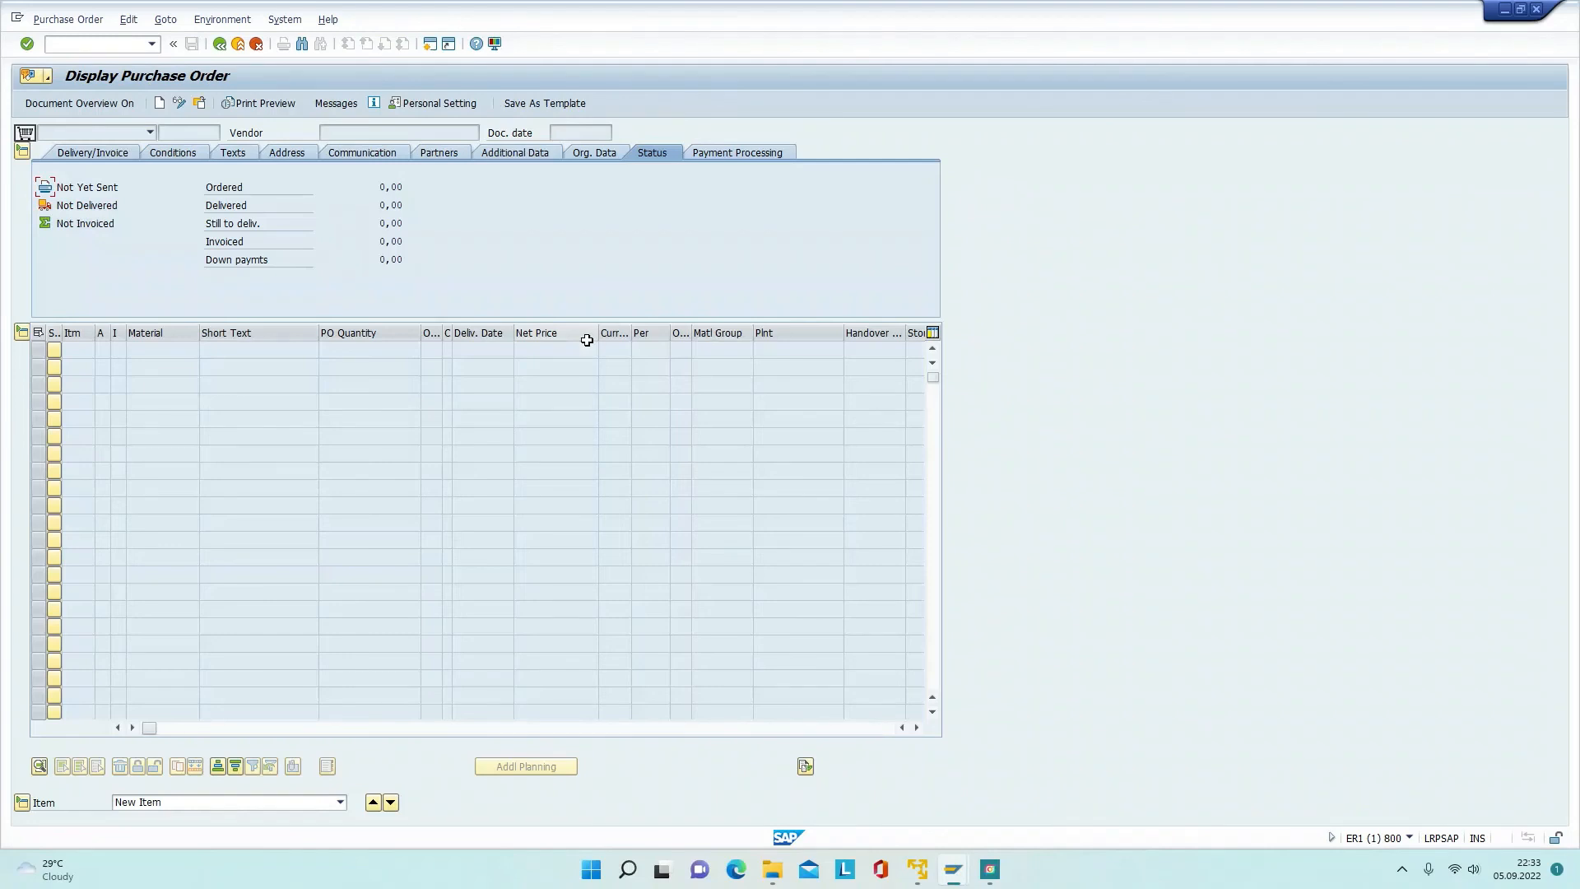
key(F3)
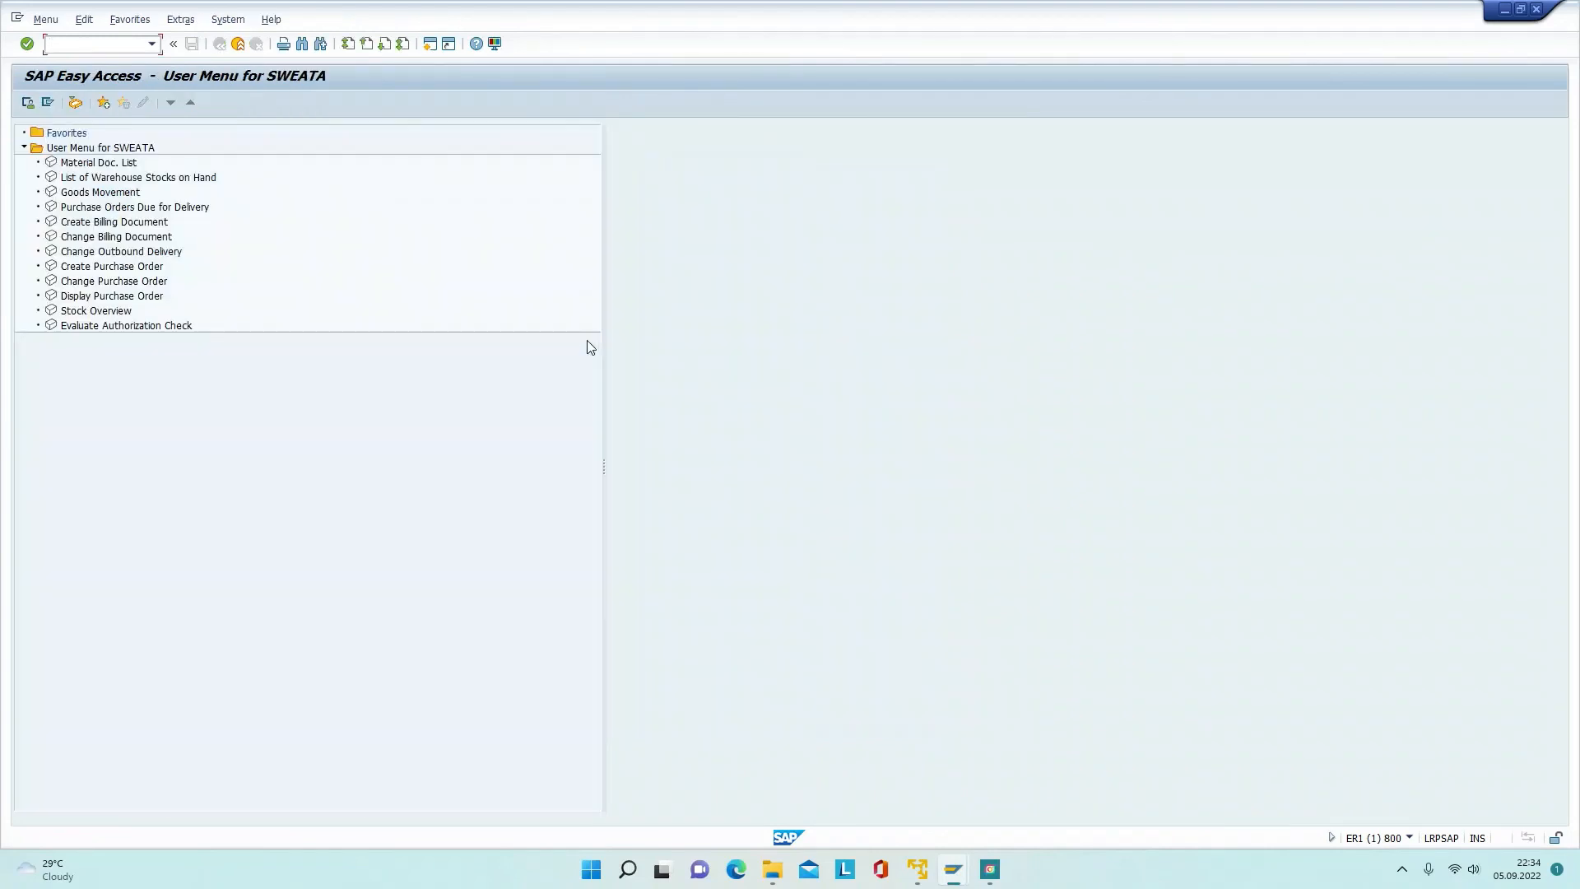
text(/NEX)
key(Return)
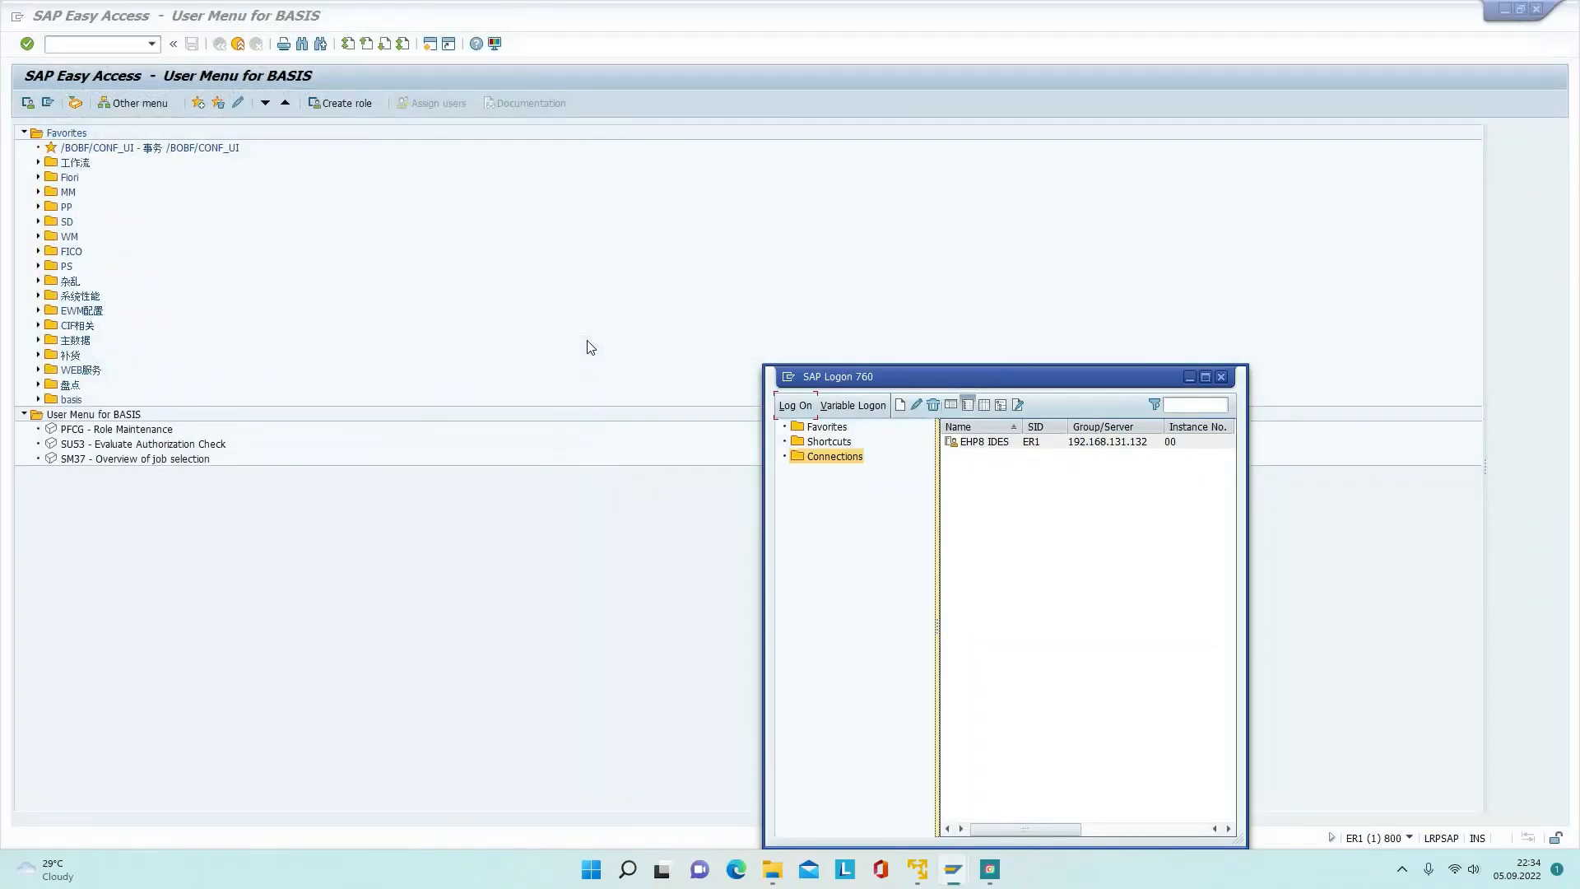